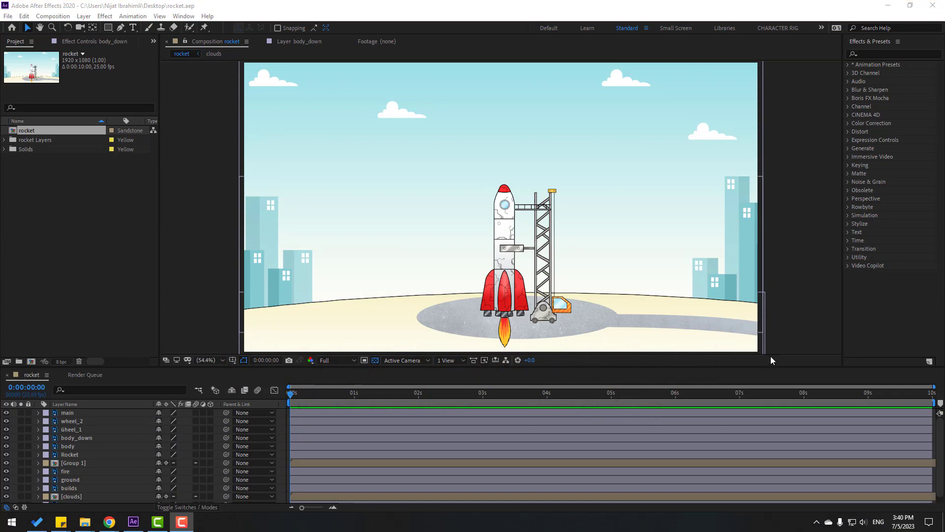
# Solo the orange cabin layer "main", move its anchor point to the cabin's lower-left corner, and unsolo it
pyautogui.click(563, 307)
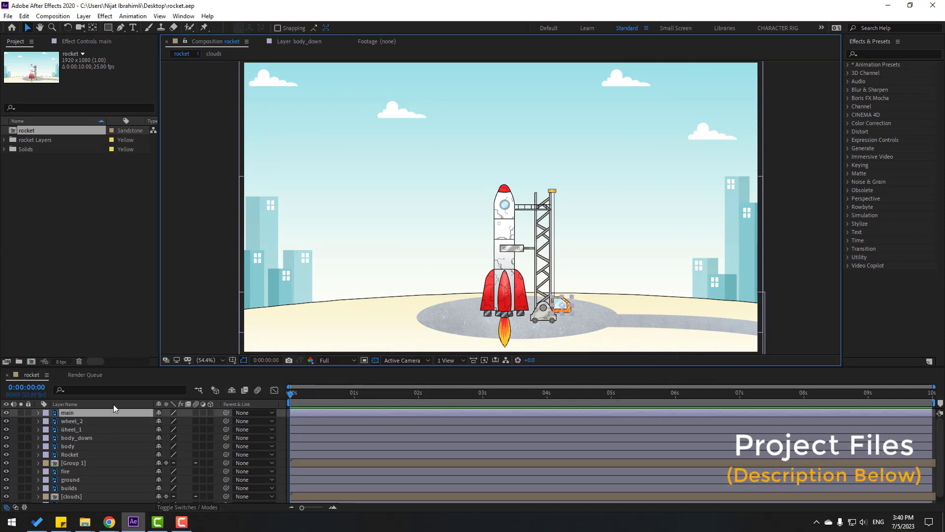
pyautogui.scroll(5, 567, 319)
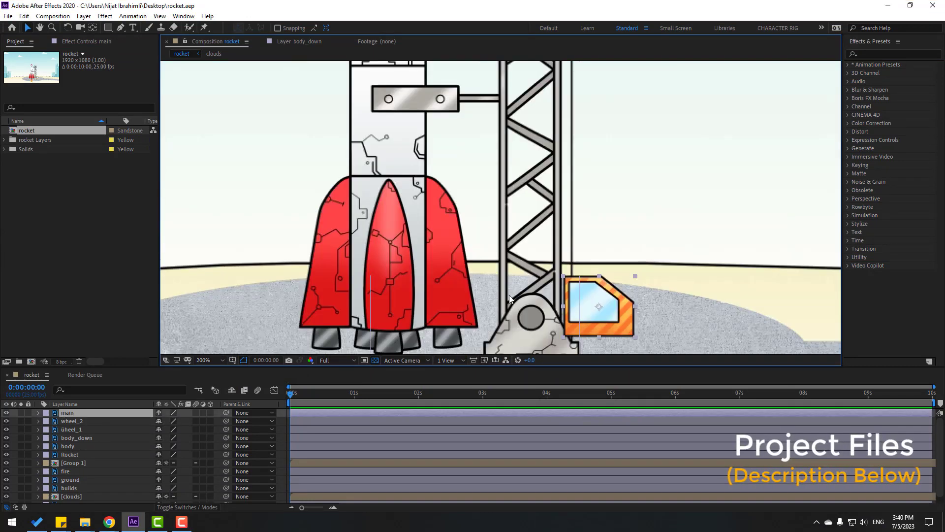
pyautogui.click(20, 413)
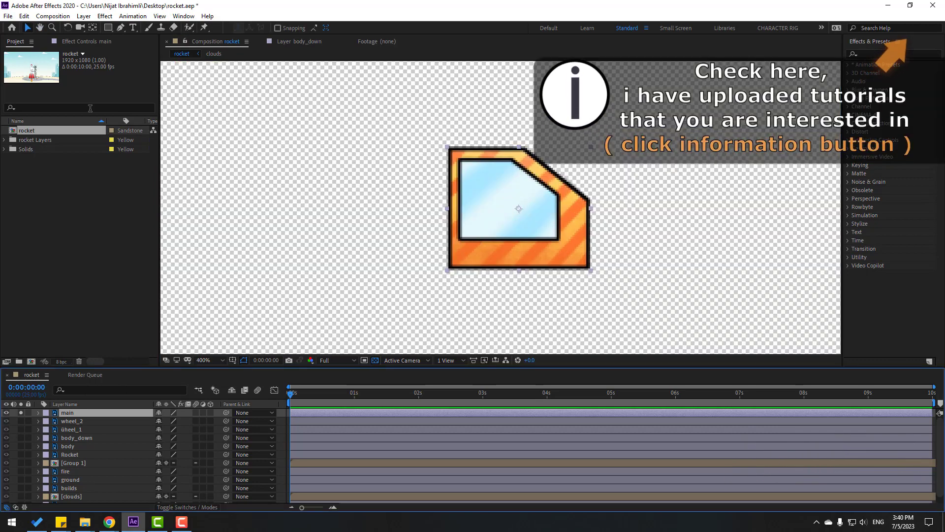
pyautogui.click(94, 28)
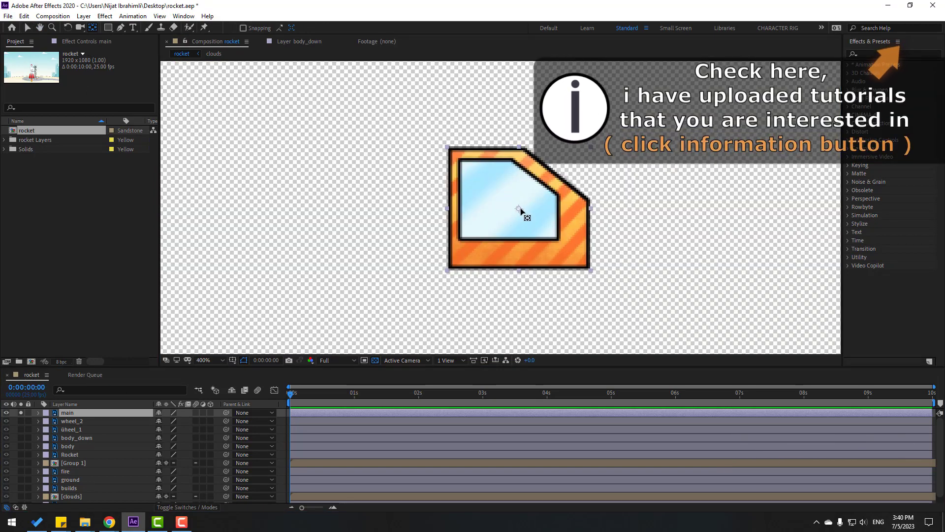
pyautogui.moveTo(519, 209); pyautogui.dragTo(451, 265)
pyautogui.click(27, 28)
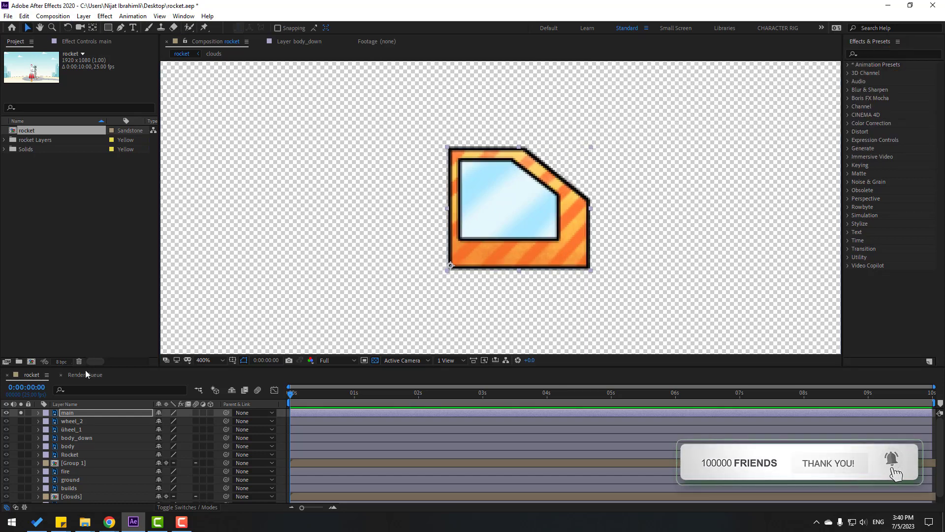
pyautogui.click(20, 412)
pyautogui.scroll(-4, 619, 219)
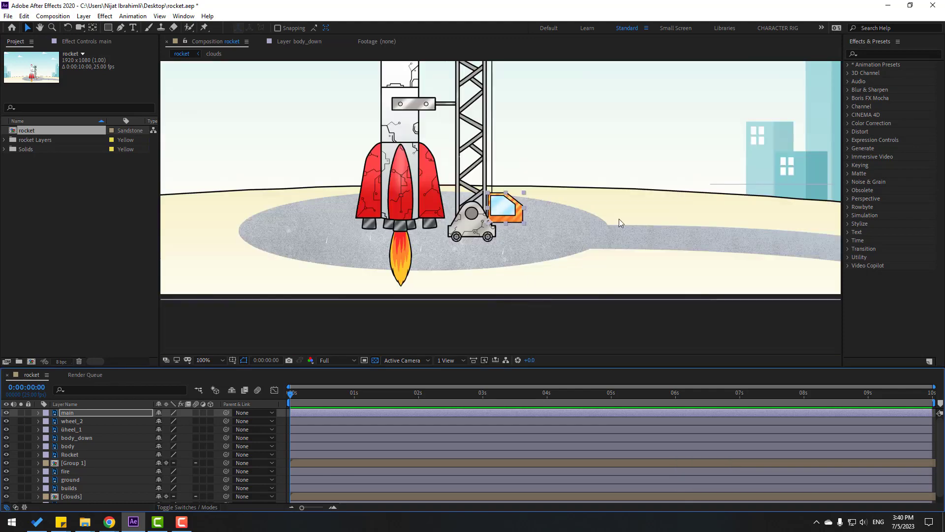
# Raise the "main" cabin layer up the tower to Y position 584.5 and set a Position keyframe at 0:00:00:03
pyautogui.press('p')
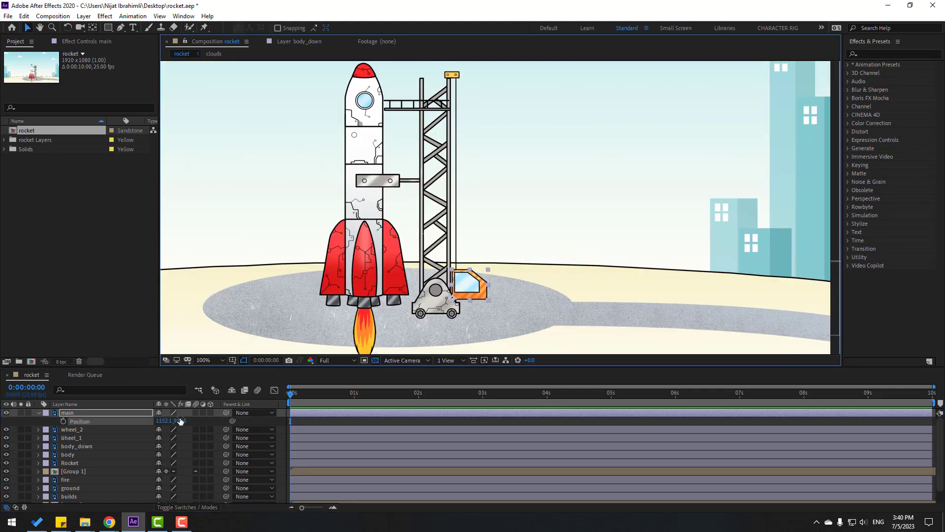
pyautogui.moveTo(180, 421); pyautogui.dragTo(2, 421)
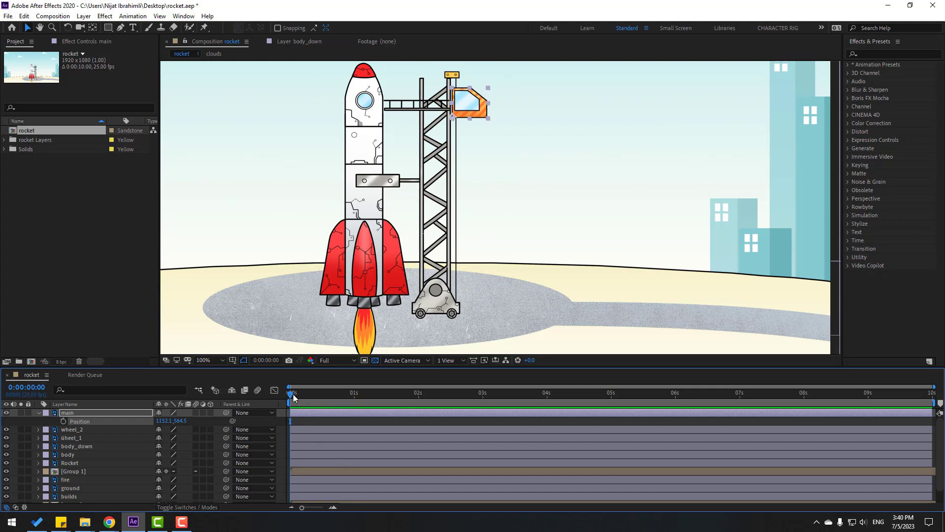
pyautogui.moveTo(293, 397); pyautogui.dragTo(298, 393)
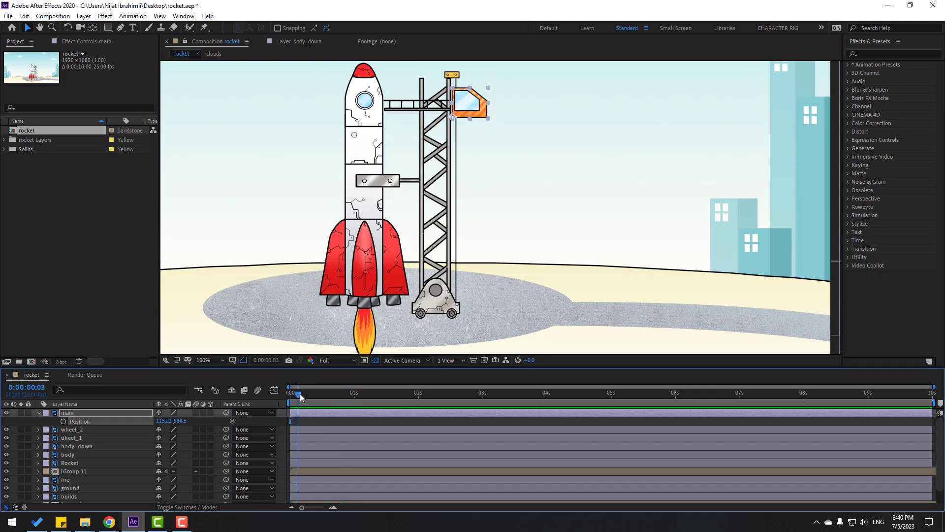
pyautogui.click(62, 421)
# Keyframe the cabin down at the tower's base at 0:00:01:06 with Y position 930.5, and preview the movement
pyautogui.click(336, 395)
pyautogui.moveTo(190, 421); pyautogui.dragTo(365, 425)
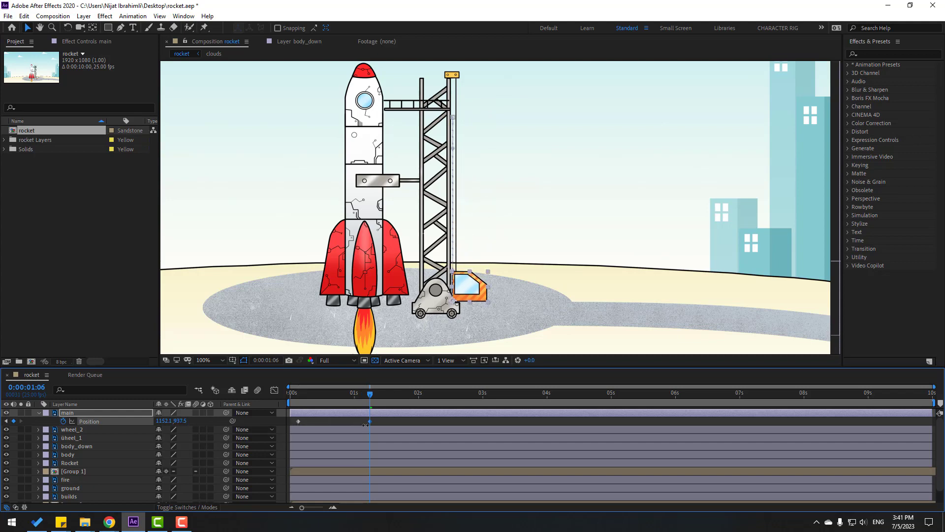
pyautogui.click(391, 422)
pyautogui.press('space')
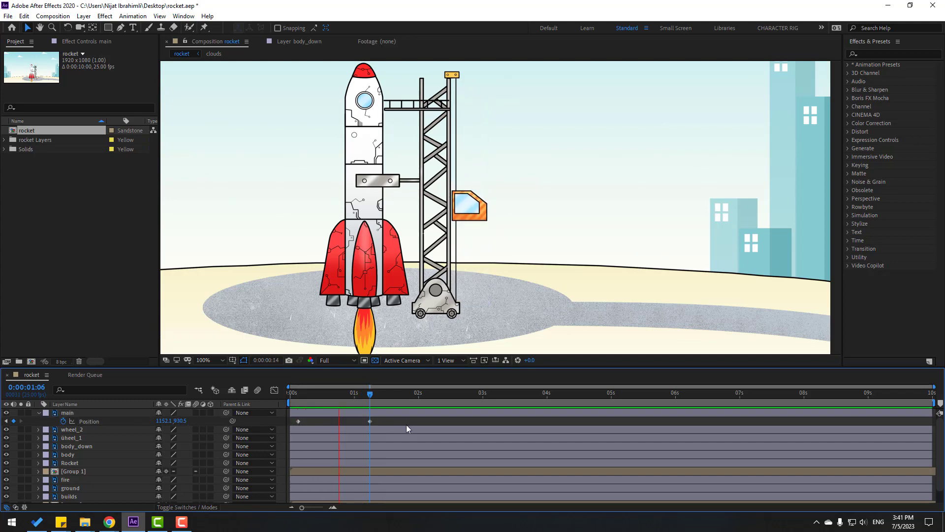
# Slow the cabin's descent by moving its second Position keyframe to 0:00:02:20, and preview it
pyautogui.click(372, 421)
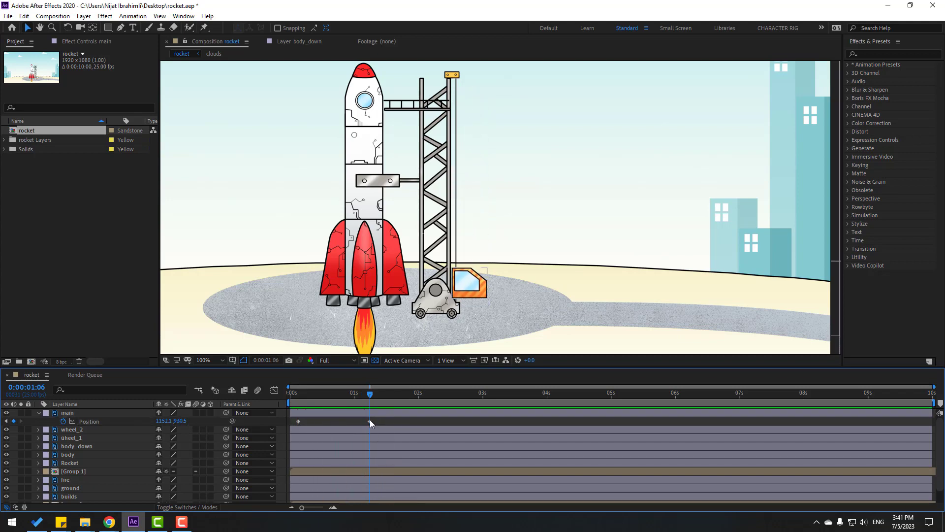
pyautogui.moveTo(370, 421); pyautogui.dragTo(470, 423)
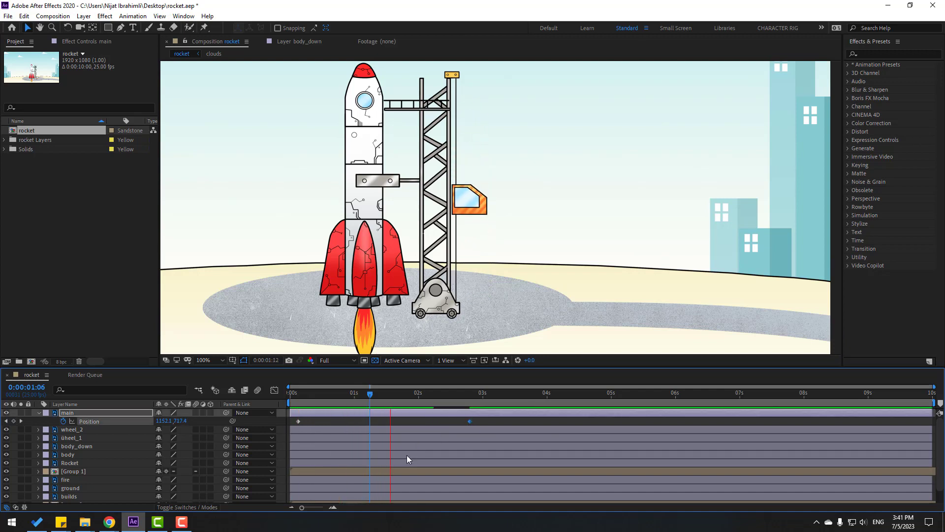
pyautogui.click(462, 394)
pyautogui.moveTo(464, 394); pyautogui.dragTo(468, 395)
# Add a small landing bounce to the cabin: Y position 928.0 three frames after 0:00:02:20 and 930.0 at 0:00:03:01
pyautogui.scroll(2, 467, 244)
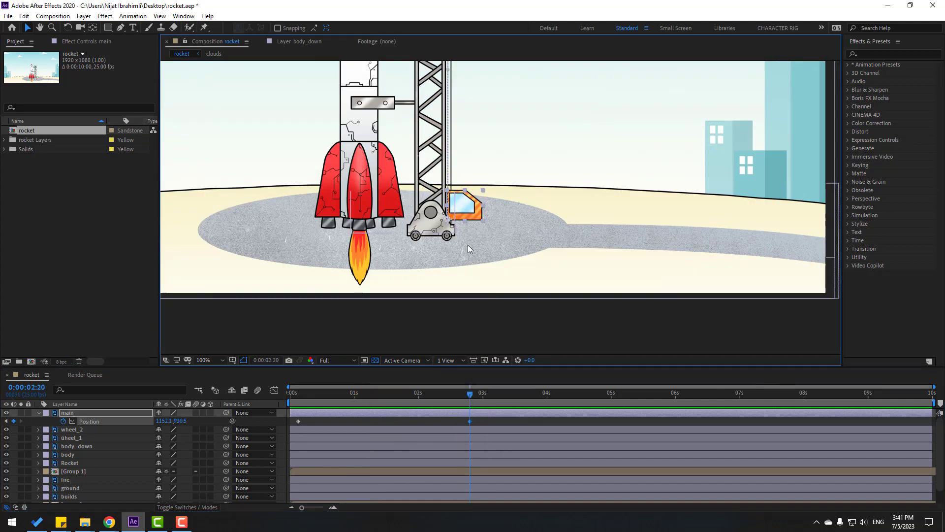
pyautogui.scroll(2, 315, 262)
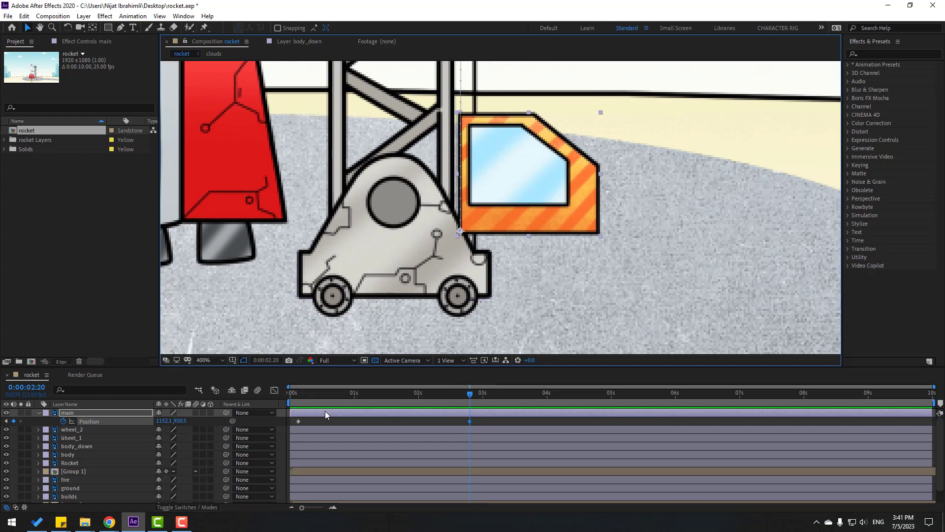
pyautogui.press('pagedown')
pyautogui.press('pagedown')
pyautogui.press('pagedown')
pyautogui.press('Up')
pyautogui.press('Up')
pyautogui.press('Up')
pyautogui.press('Up')
pyautogui.press('Up')
pyautogui.press('Up')
pyautogui.press('Up')
pyautogui.press('Up')
pyautogui.press('Up')
pyautogui.press('Up')
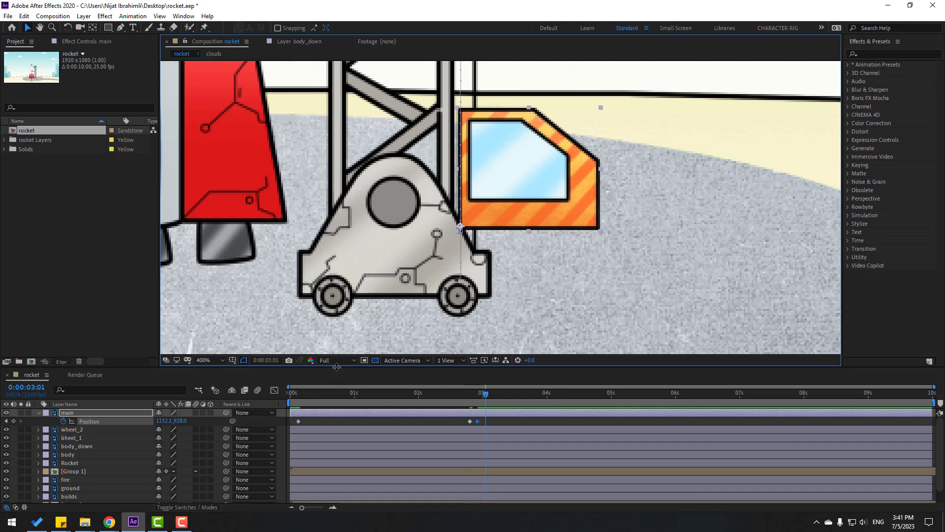
pyautogui.press('Down')
pyautogui.press('Down')
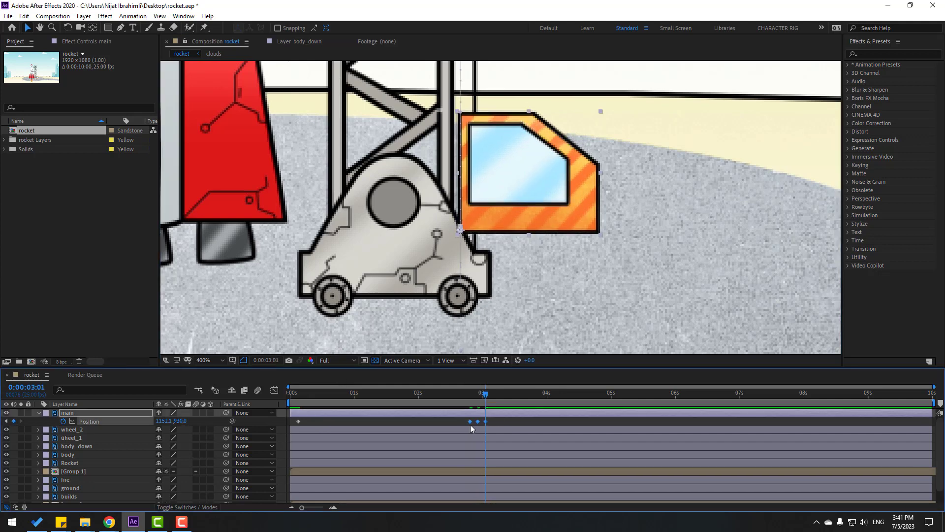
# Apply Easy Ease to the last three Position keyframes and preview the bounce with the work area starting shortly after two seconds
pyautogui.rightClick(470, 423)
pyautogui.moveTo(534, 419)
pyautogui.click(615, 449)
pyautogui.moveTo(311, 404); pyautogui.dragTo(426, 405)
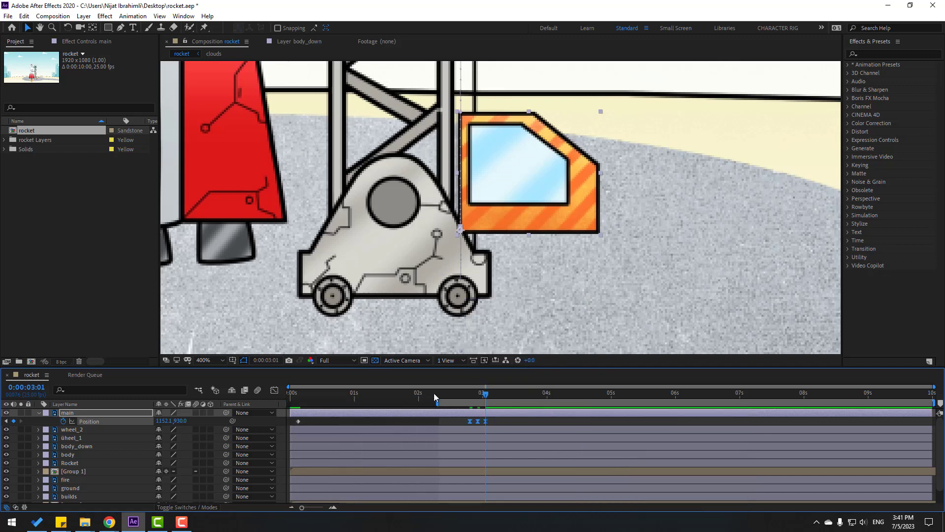
pyautogui.press('space')
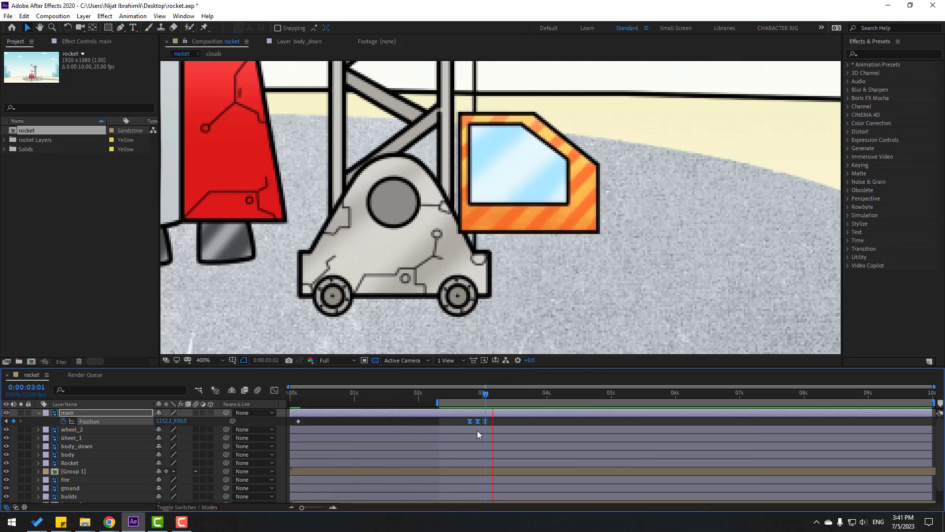
pyautogui.moveTo(466, 392); pyautogui.dragTo(496, 392)
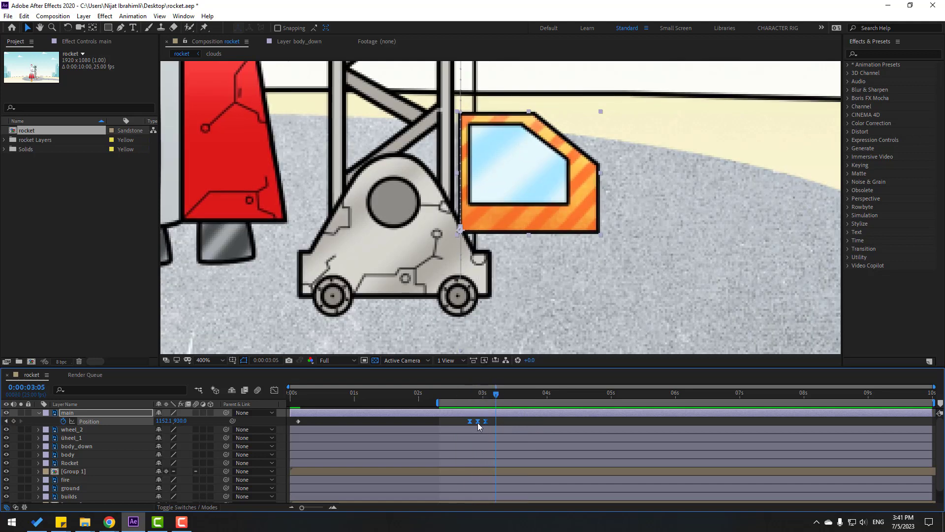
# Change the spatial interpolation of the bounce Position keyframes and space the last two out to 0:00:03:01 and 0:00:03:07
pyautogui.rightClick(477, 421)
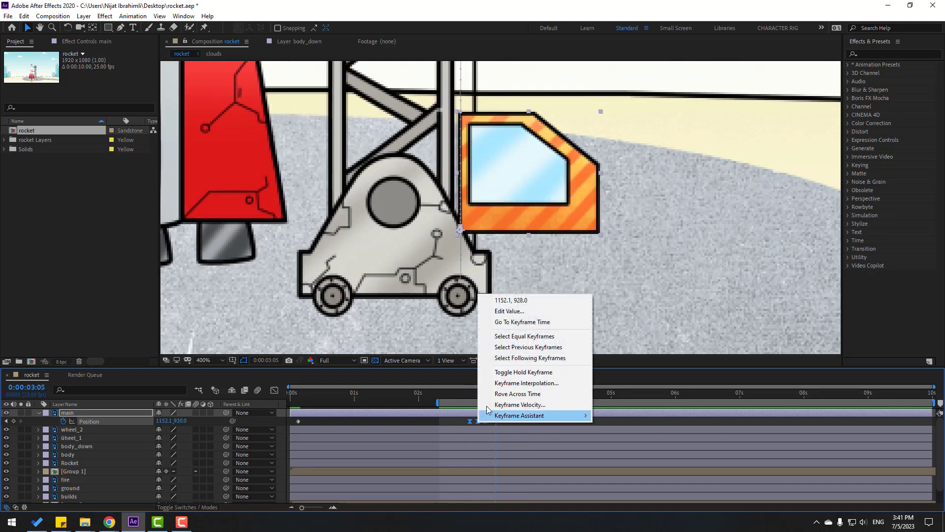
pyautogui.click(541, 384)
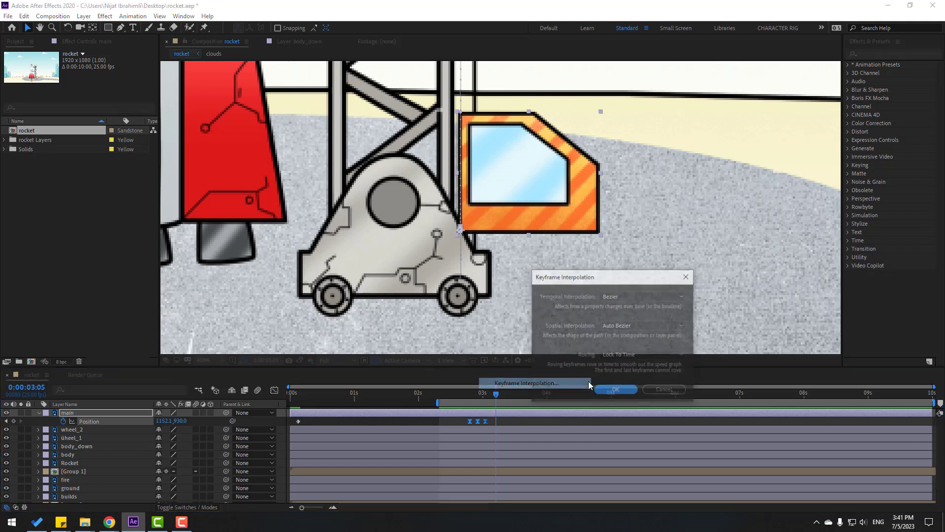
pyautogui.click(624, 326)
pyautogui.click(625, 351)
pyautogui.click(621, 392)
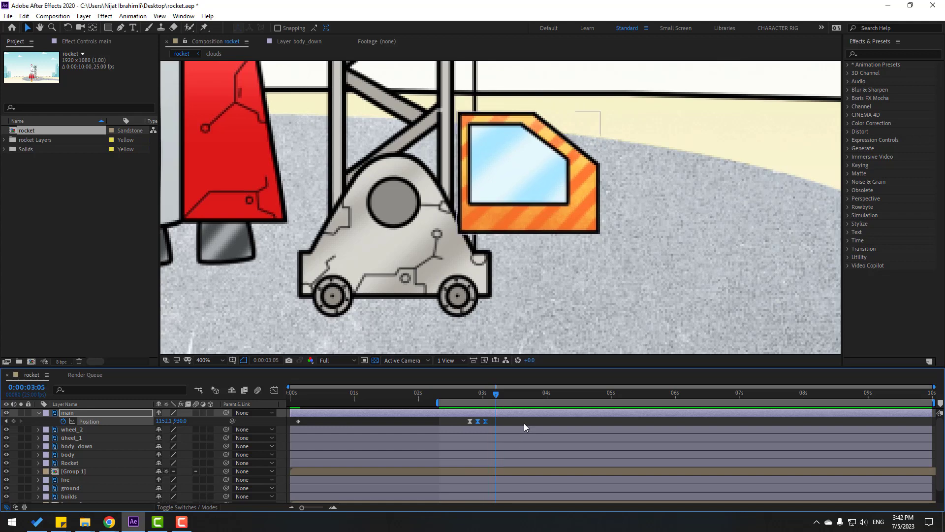
pyautogui.moveTo(523, 423); pyautogui.dragTo(502, 422)
# Keyframe the cabin's Rotation at 0° at 0:00:02:20 and about -5° at 0:00:03:01
pyautogui.click(473, 394)
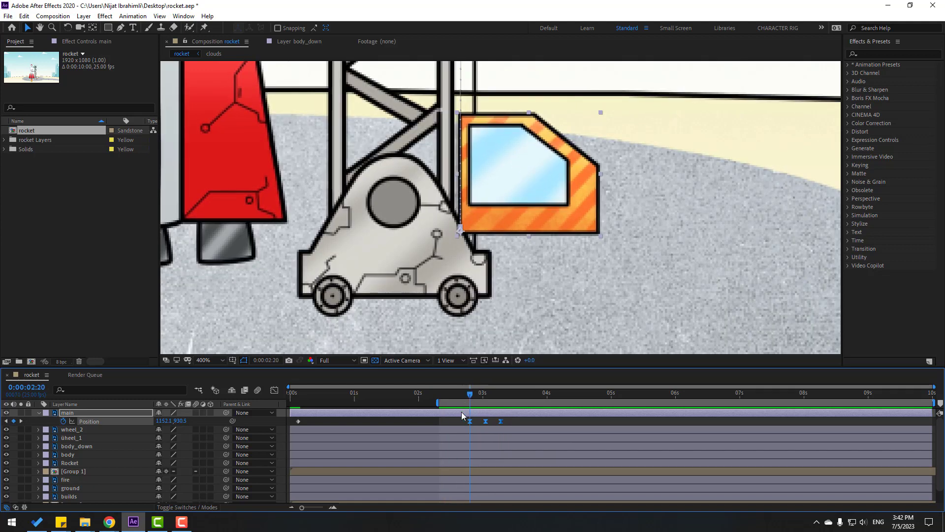
pyautogui.hotkey('shift', 'r')
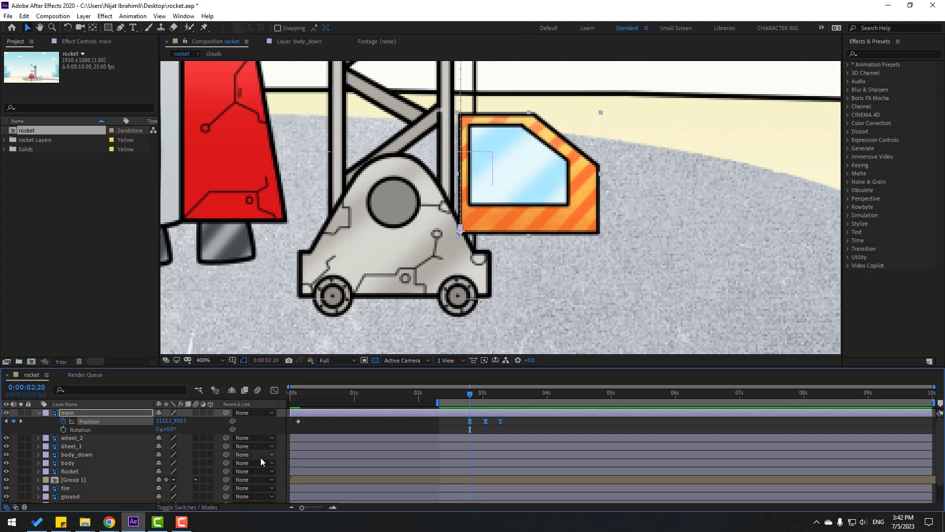
pyautogui.click(63, 429)
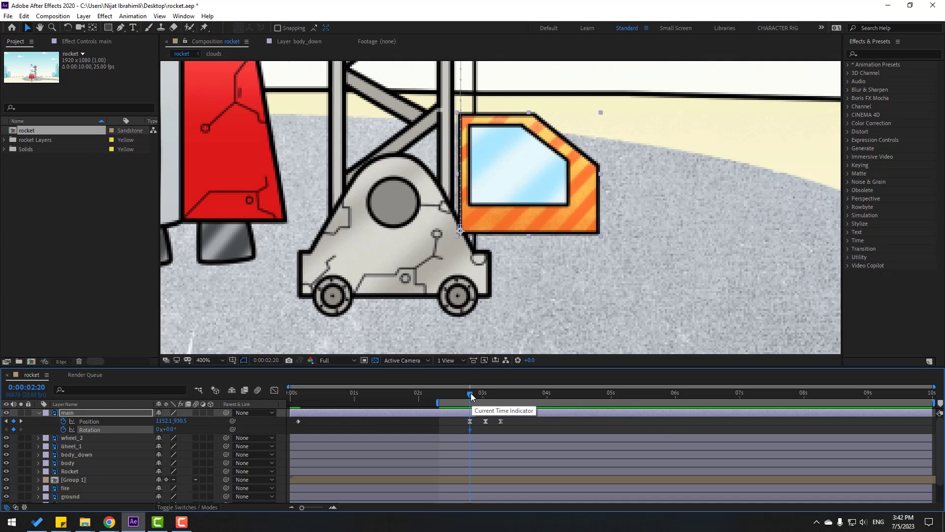
pyautogui.moveTo(470, 393); pyautogui.dragTo(485, 394)
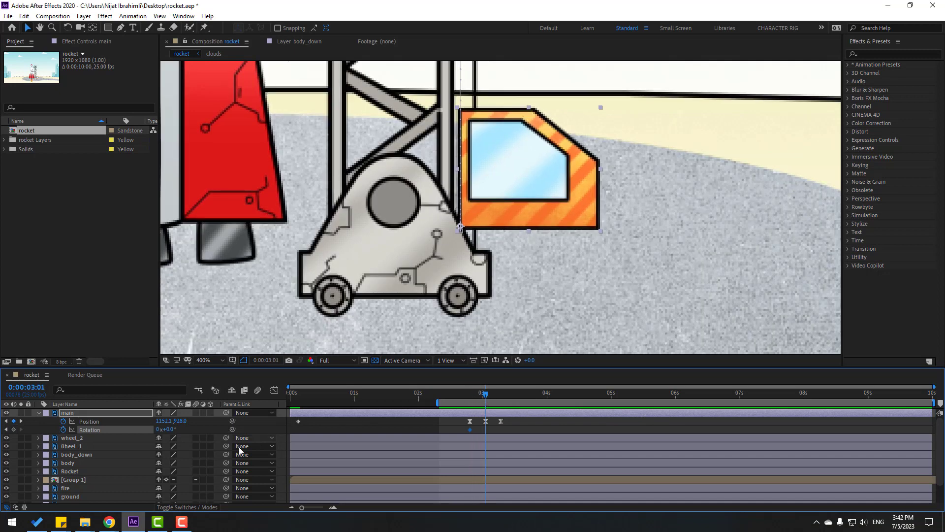
pyautogui.moveTo(172, 431); pyautogui.dragTo(172, 430)
# Add settling Rotation keyframes to the cabin: 2° at 0:00:03:07, -1° at 0:00:03:11 and 0° at 0:00:03:14
pyautogui.moveTo(489, 394); pyautogui.dragTo(501, 394)
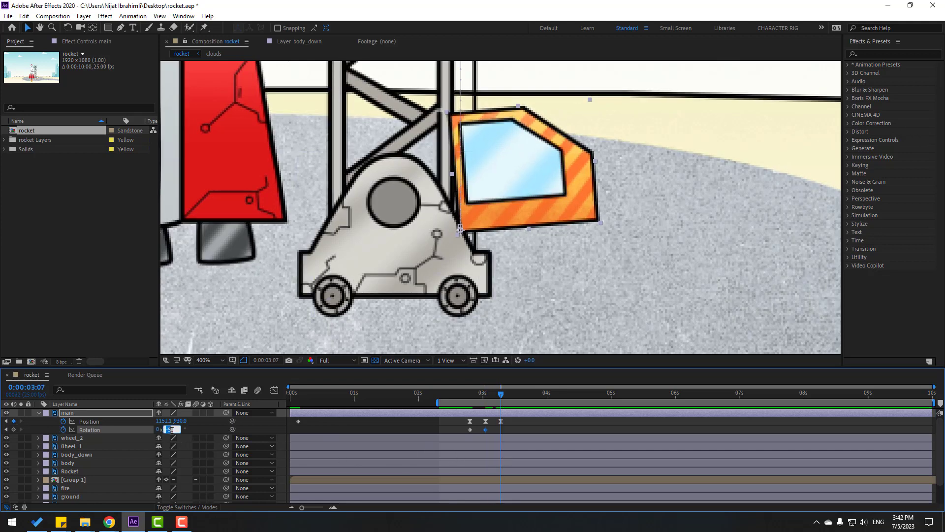
pyautogui.write('2')
pyautogui.press('Return')
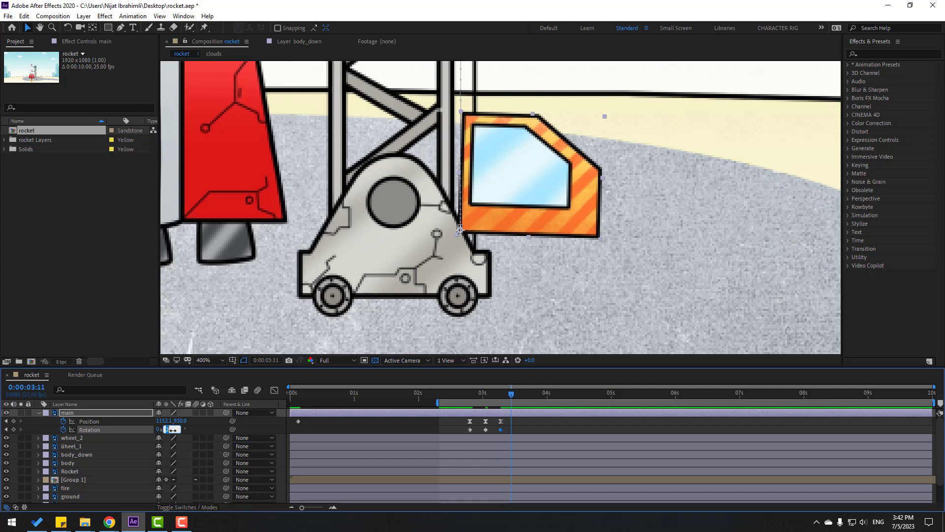
pyautogui.press('Return')
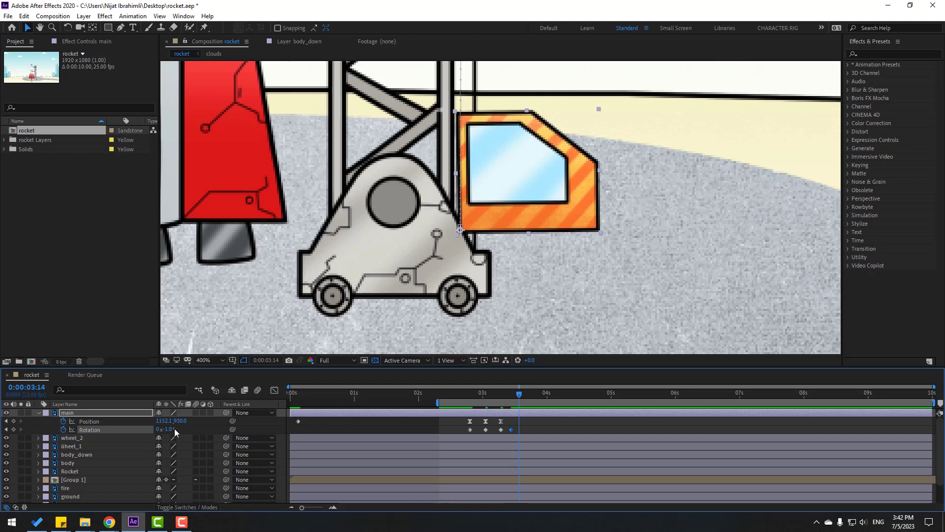
pyautogui.click(169, 429)
pyautogui.write('0')
pyautogui.press('Return')
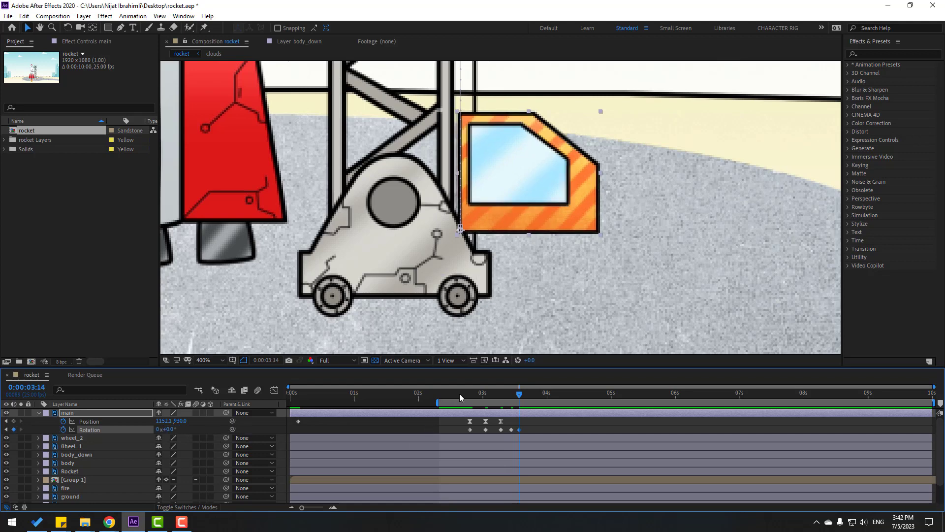
# Preview the cabin's landing wobble and apply Easy Ease to all of its Rotation keyframes
pyautogui.moveTo(459, 394)
pyautogui.mouseDown()
pyautogui.moveTo(492, 396)
pyautogui.moveTo(446, 398)
pyautogui.mouseUp()
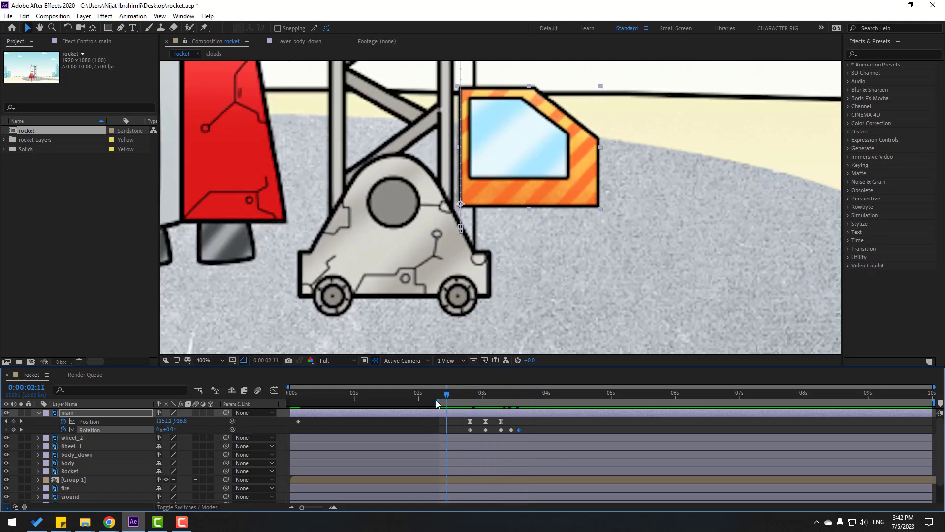
pyautogui.press('space')
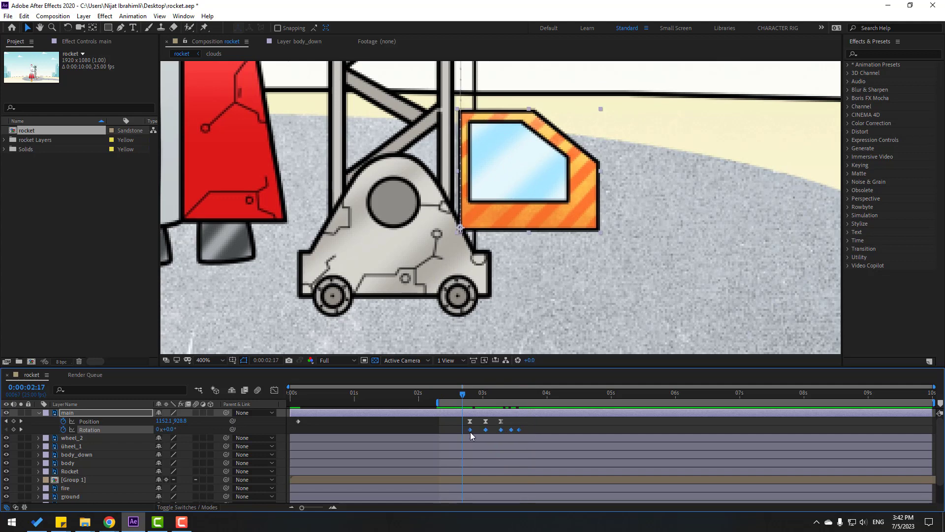
pyautogui.rightClick(470, 429)
pyautogui.moveTo(477, 426)
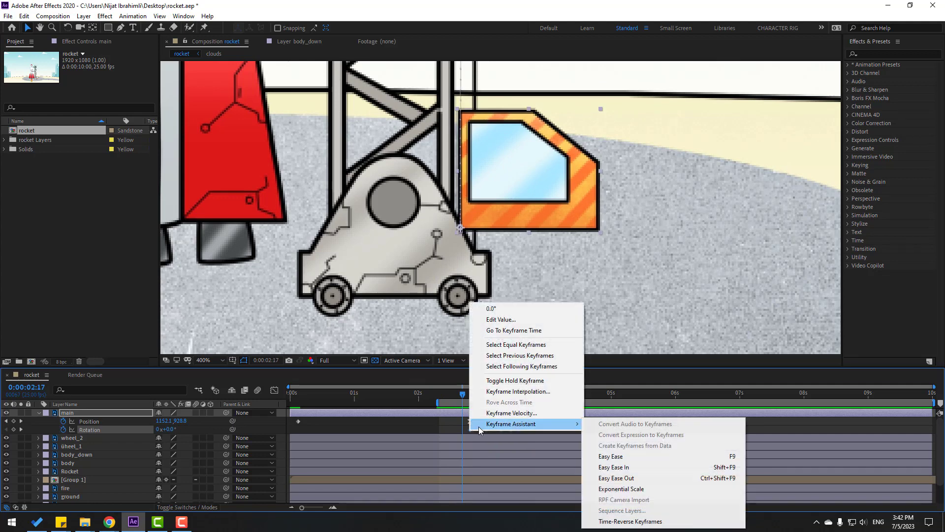
pyautogui.click(621, 450)
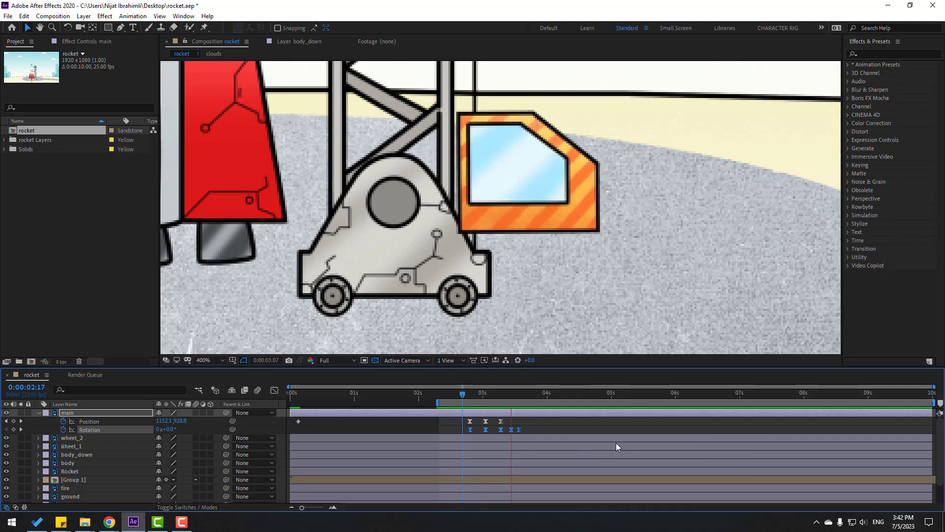
# Apply Easy Ease to the cabin's first Position keyframe and preview with the work area extended back to the start of the timeline
pyautogui.press('space')
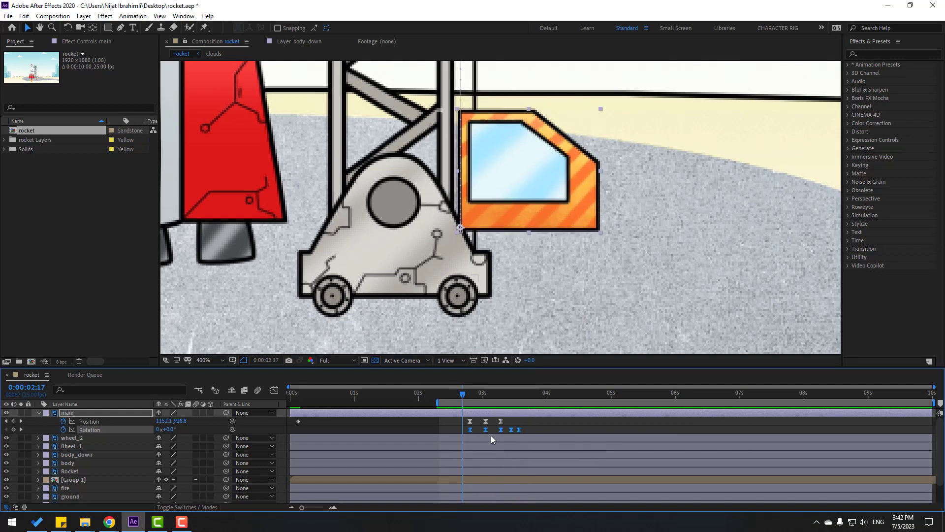
pyautogui.scroll(-4, 480, 282)
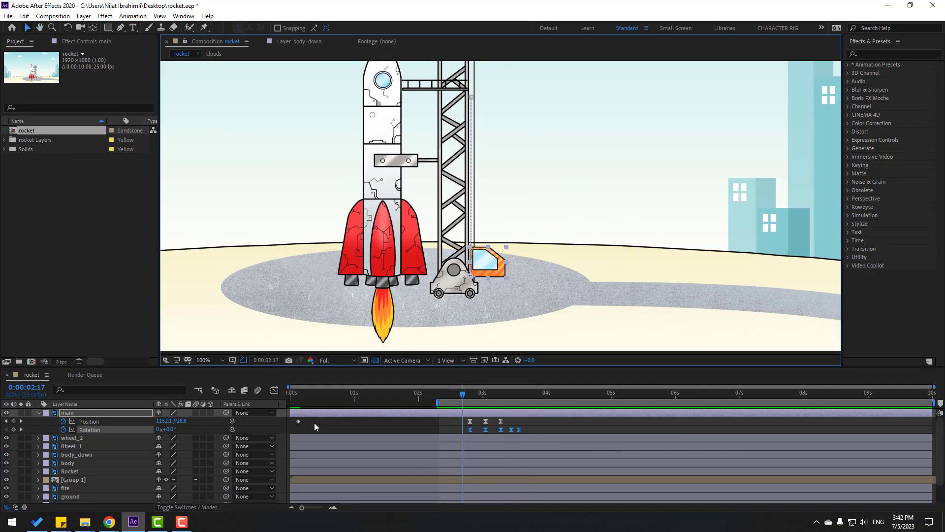
pyautogui.click(297, 421)
pyautogui.rightClick(297, 421)
pyautogui.moveTo(315, 416)
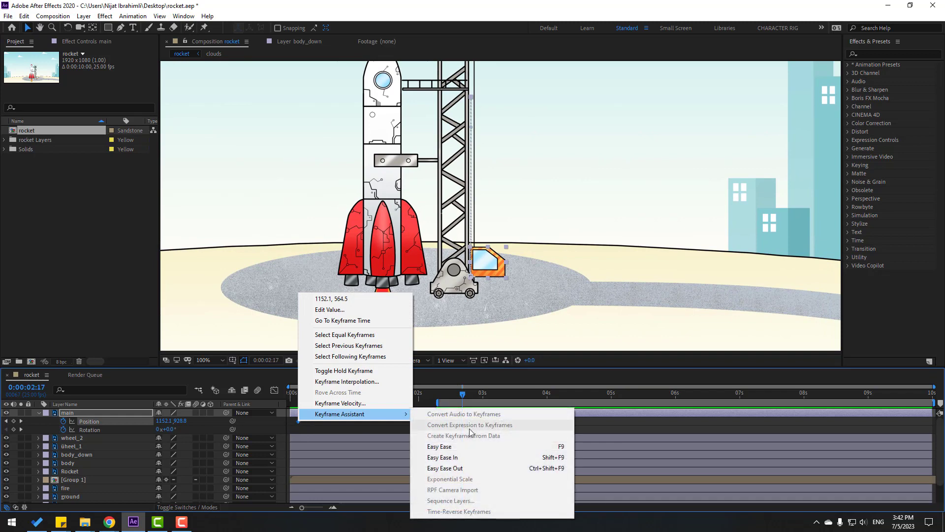
pyautogui.click(443, 445)
pyautogui.moveTo(436, 403); pyautogui.dragTo(288, 403)
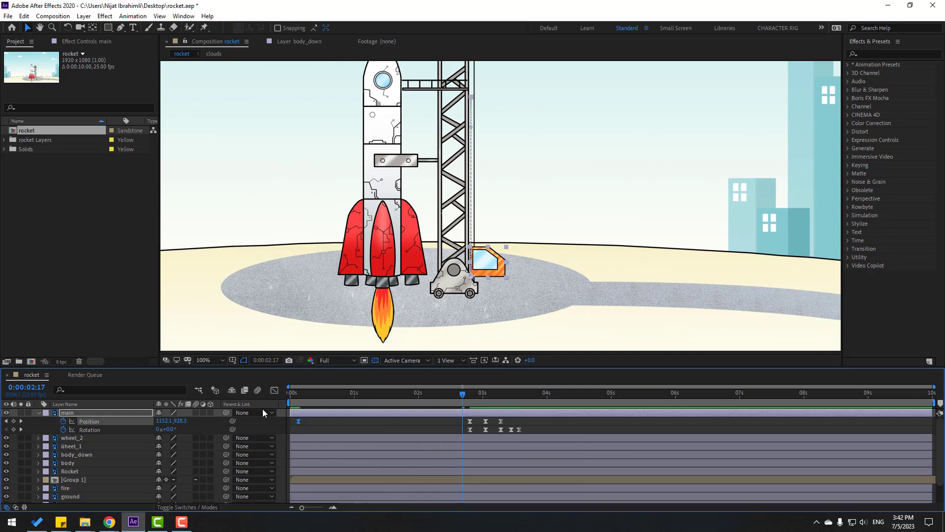
pyautogui.press('space')
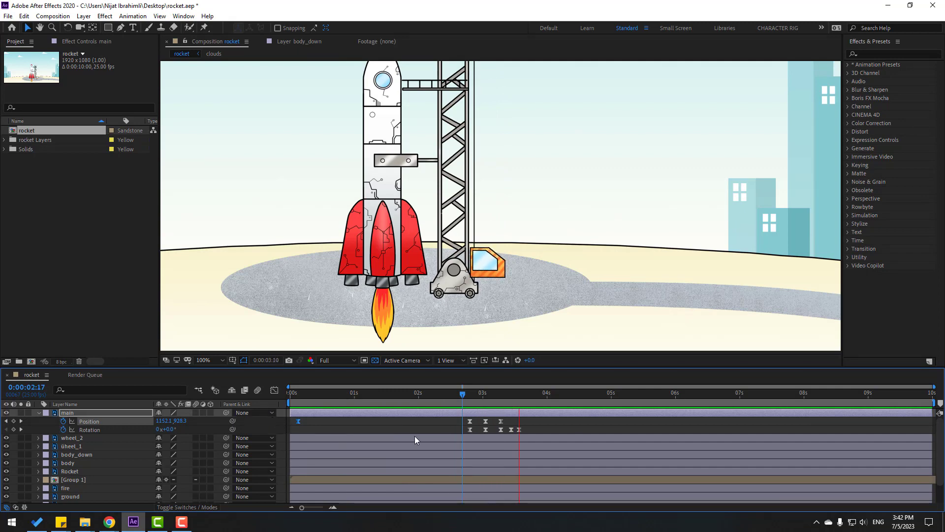
# Reshape the speed graph of the cabin's descent so it starts slowly and peaks at about 400 px/sec just after 2 seconds, and preview it
pyautogui.click(432, 425)
pyautogui.moveTo(304, 423); pyautogui.dragTo(293, 422)
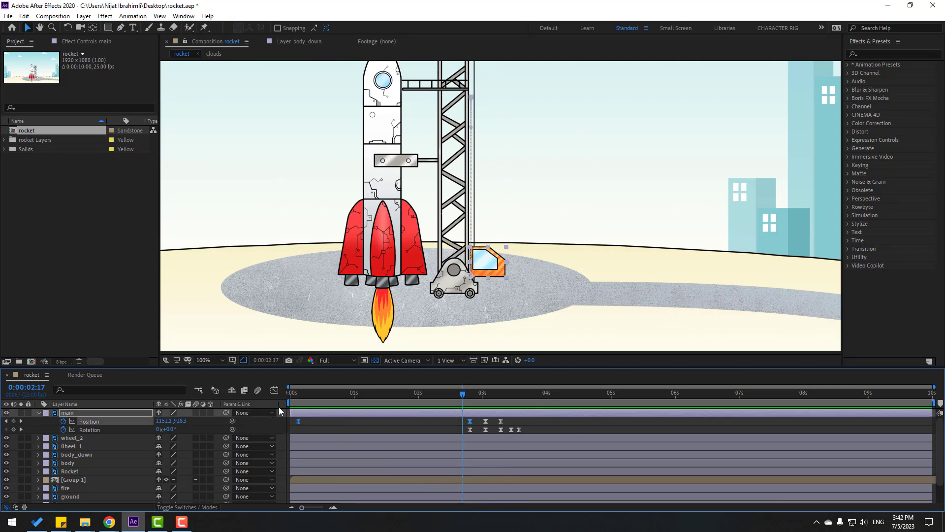
pyautogui.hotkey('shift', 'F3')
pyautogui.click(415, 481)
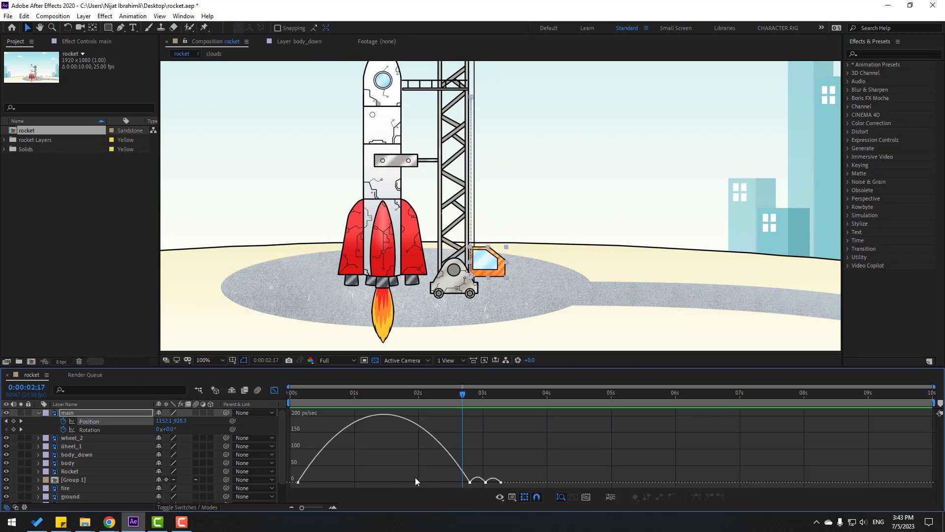
pyautogui.moveTo(335, 469); pyautogui.dragTo(373, 484)
pyautogui.press('space')
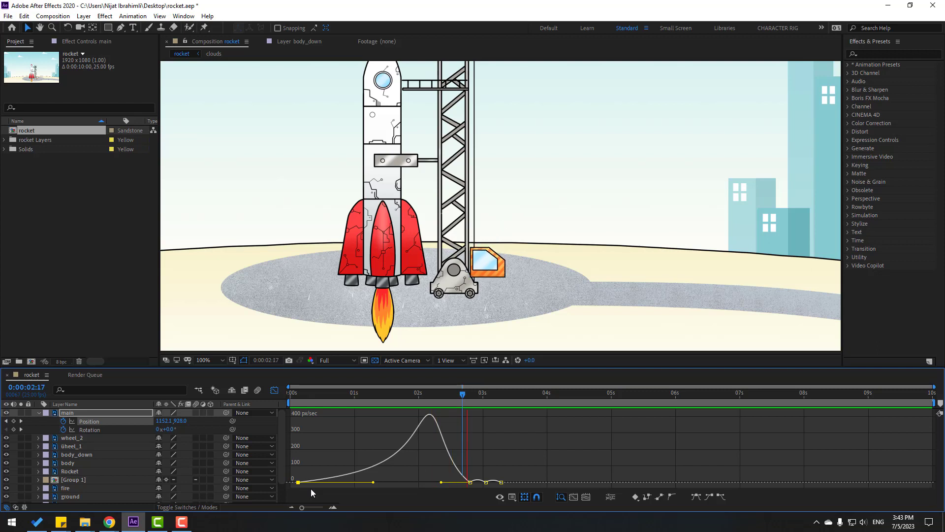
pyautogui.press('space')
pyautogui.hotkey('shift', 'F3')
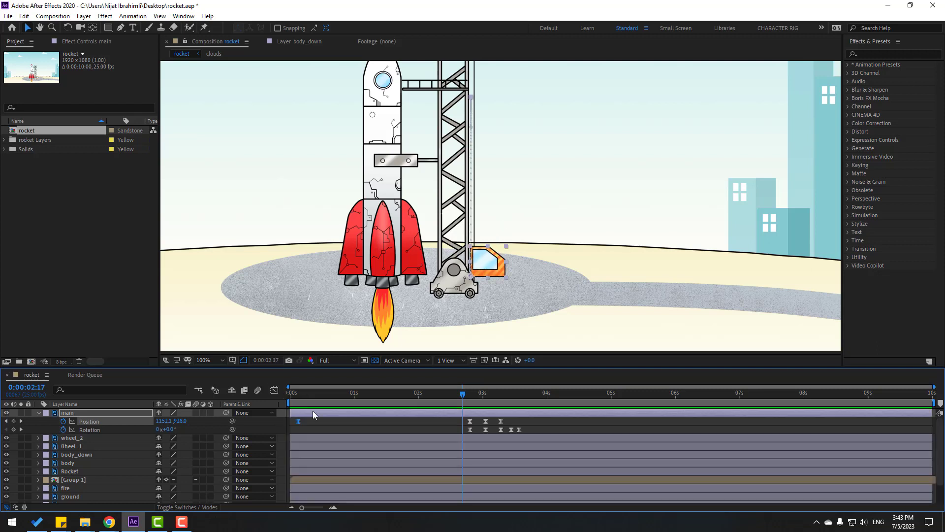
# Shift the cabin's landing Position and Rotation keyframes earlier together so the Position bounce ends at 0:00:02:17, and preview the motion
pyautogui.click(438, 400)
pyautogui.moveTo(528, 420); pyautogui.dragTo(431, 430)
pyautogui.press('space')
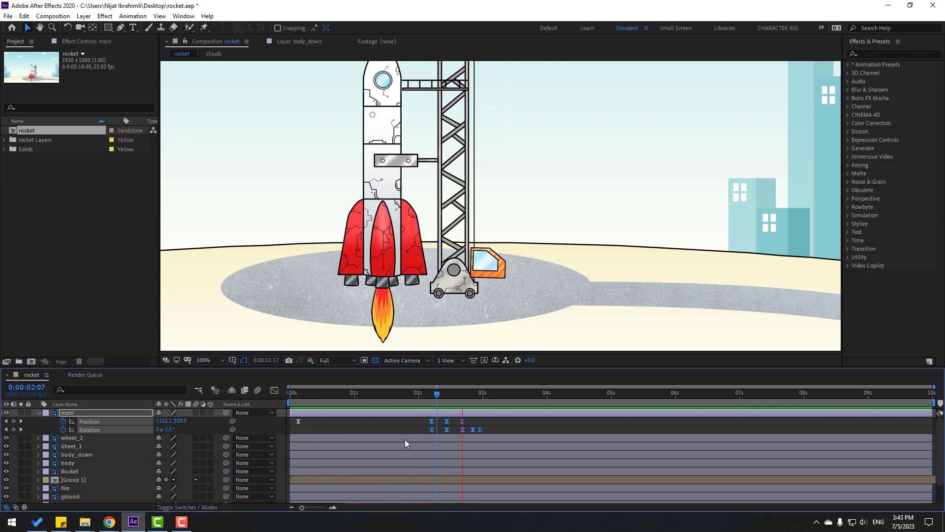
# Offset the cabin's Rotation keyframes earlier than the Position bounce so the last one falls at 0:00:02:21, and preview the landing
pyautogui.moveTo(427, 391)
pyautogui.mouseDown()
pyautogui.moveTo(441, 394)
pyautogui.moveTo(433, 393)
pyautogui.mouseUp()
pyautogui.moveTo(496, 430); pyautogui.dragTo(424, 433)
pyautogui.moveTo(424, 392); pyautogui.dragTo(462, 401)
pyautogui.press('space')
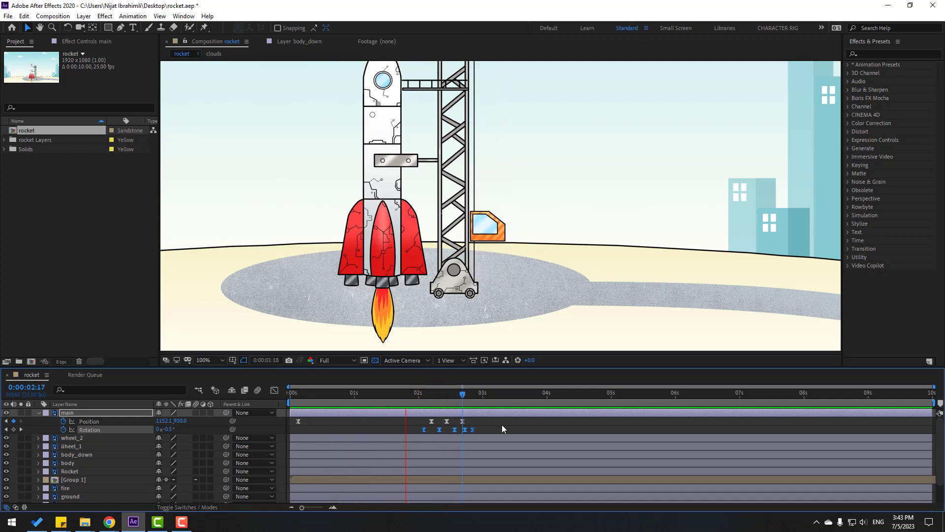
pyautogui.press('space')
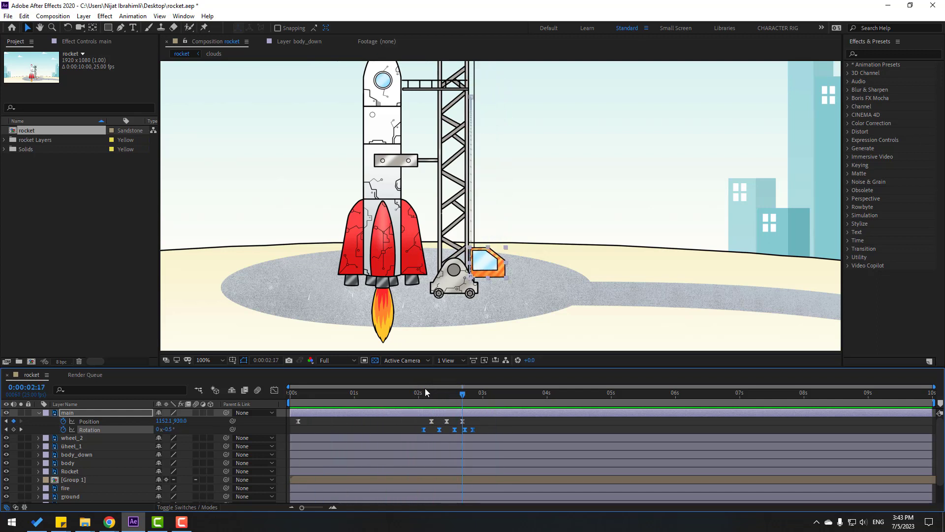
# Go to the cabin's last Rotation keyframe at 0:00:02:21 and parent the main layer to body
pyautogui.click(390, 439)
pyautogui.press('k')
pyautogui.press('k')
pyautogui.click(70, 412)
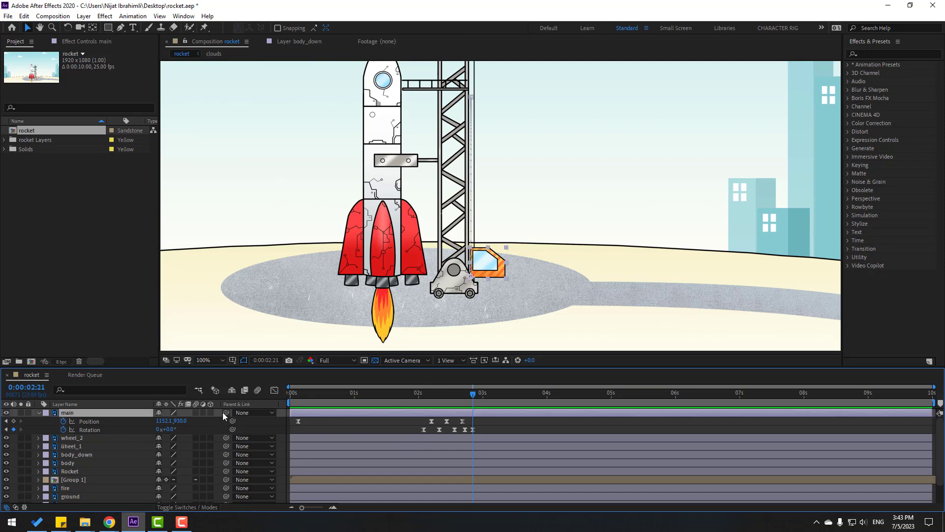
pyautogui.moveTo(228, 413); pyautogui.dragTo(73, 462)
# Isolate the body_down layer briefly to identify it, and parent the body layer to body_down
pyautogui.click(75, 455)
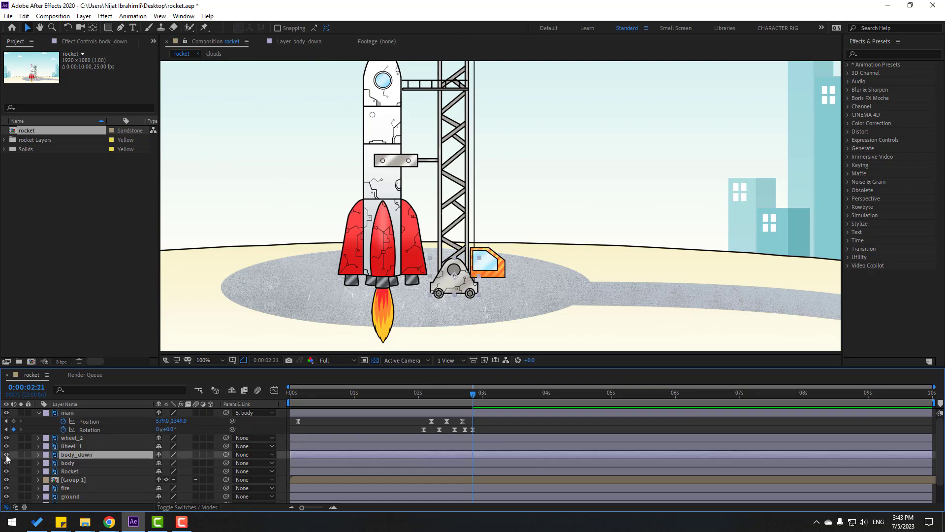
pyautogui.click(6, 456)
pyautogui.click(6, 456)
pyautogui.click(20, 455)
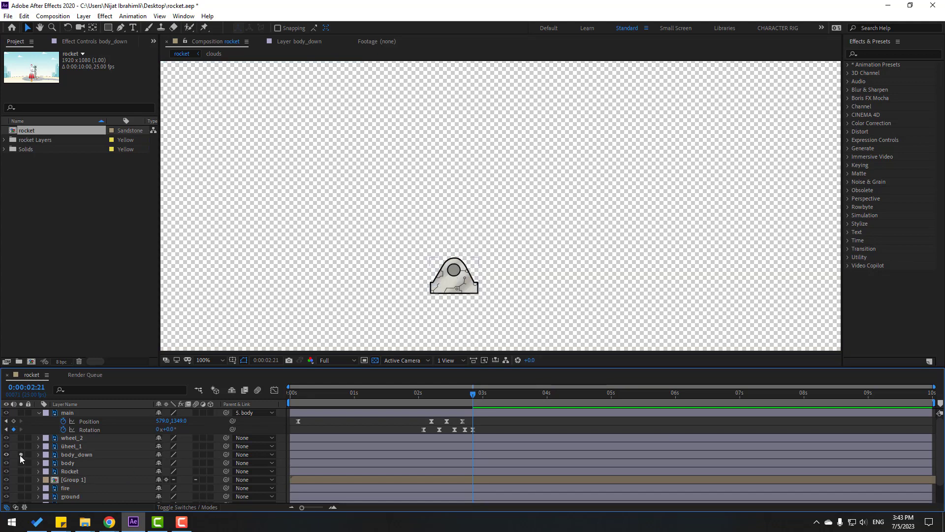
pyautogui.click(20, 455)
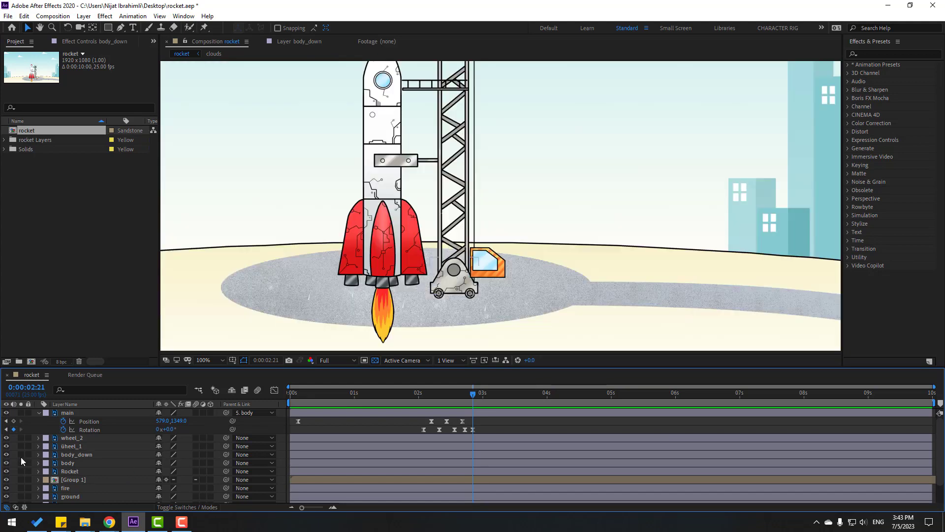
pyautogui.click(79, 463)
pyautogui.moveTo(226, 466); pyautogui.dragTo(78, 455)
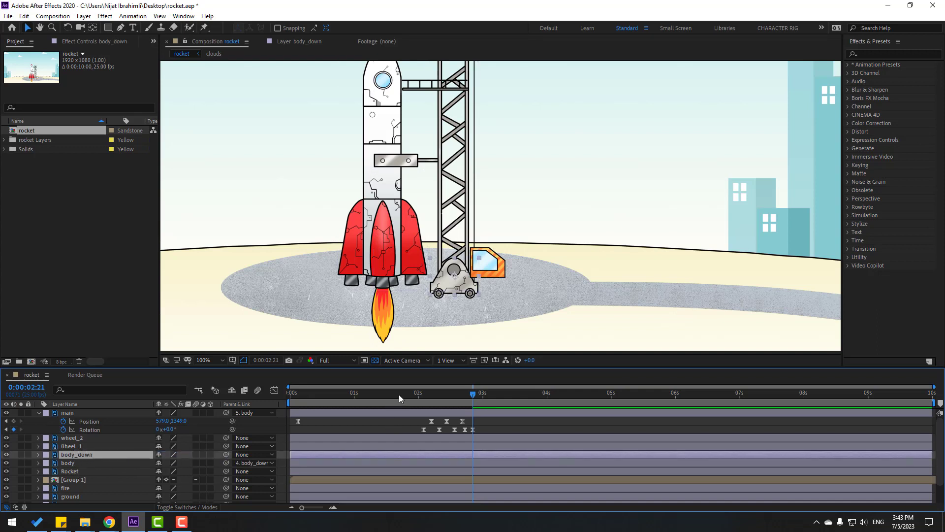
# Keyframe body_down's Position at 0:00:02:22 and, at 0:00:05:03, move it away from the rocket to X 1306.6
pyautogui.moveTo(396, 393); pyautogui.dragTo(474, 406)
pyautogui.press('p')
pyautogui.click(63, 463)
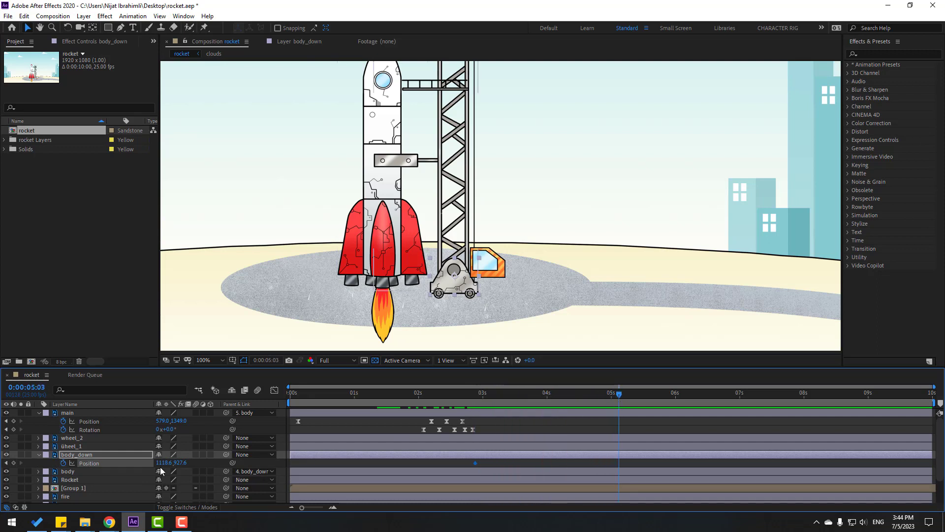
pyautogui.moveTo(163, 463); pyautogui.dragTo(254, 464)
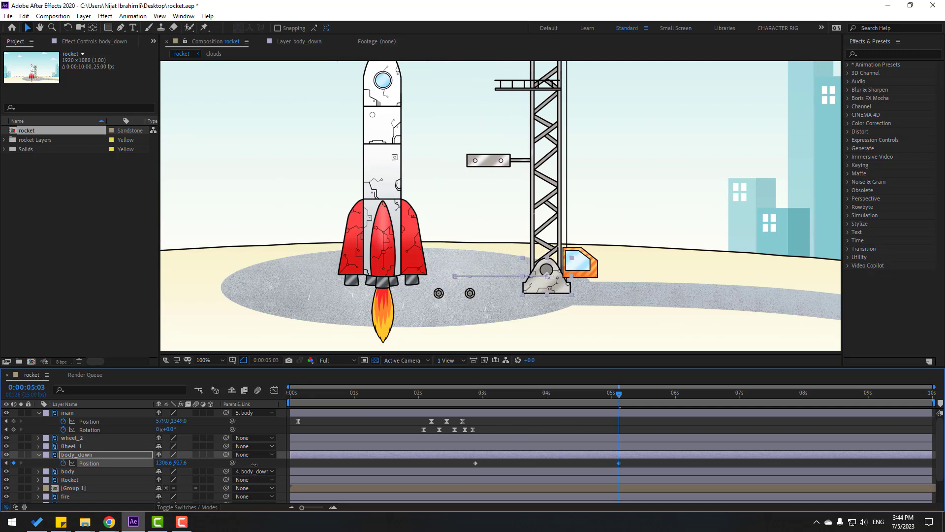
# Parent both wheel layers of the tower's base to body_down
pyautogui.moveTo(621, 394); pyautogui.dragTo(472, 400)
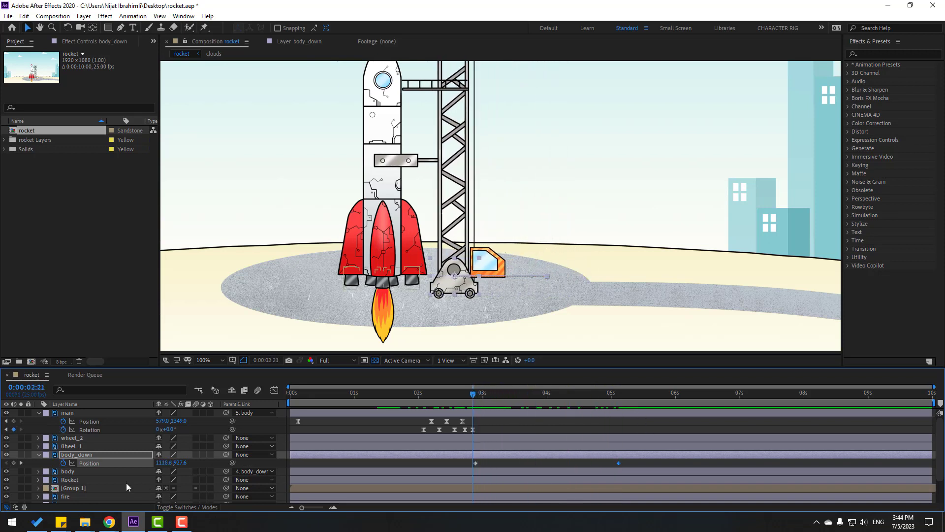
pyautogui.click(73, 446)
pyautogui.keyDown('ctrl'); pyautogui.click(79, 438); pyautogui.keyUp('ctrl')
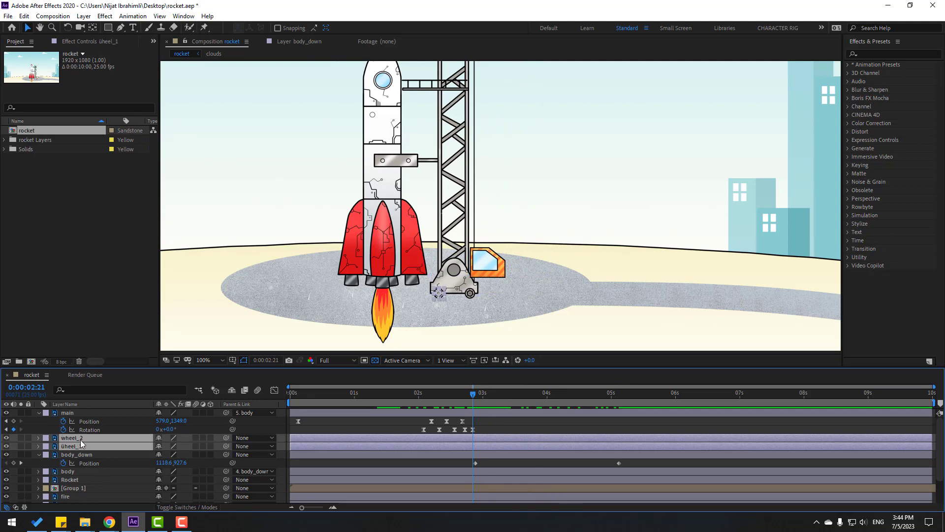
pyautogui.moveTo(226, 438); pyautogui.dragTo(86, 455)
# Keyframe both wheels' Rotation at 0° at 0:00:02:22 and 1x+83° at 0:00:05:03, and preview the rolling tower
pyautogui.moveTo(474, 400)
pyautogui.mouseDown()
pyautogui.moveTo(519, 397)
pyautogui.moveTo(477, 403)
pyautogui.mouseUp()
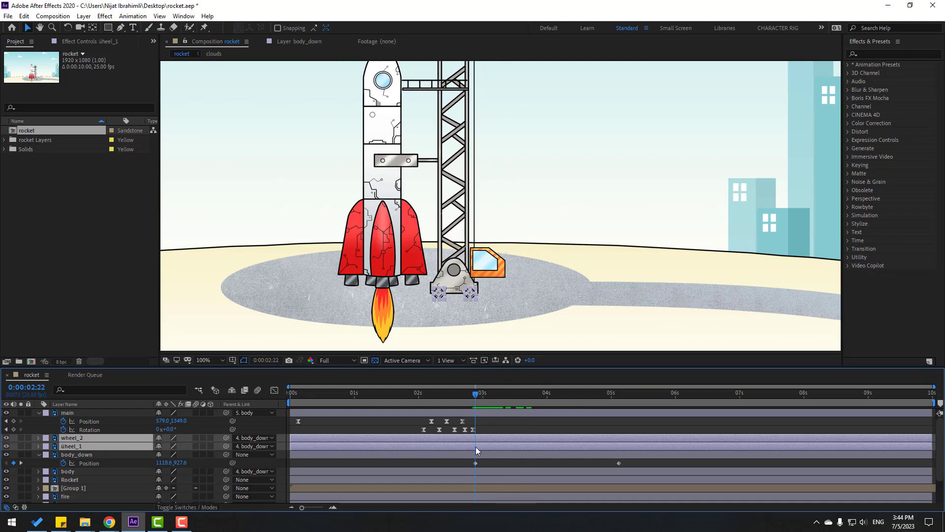
pyautogui.hotkey('alt', 'shift', 'r')
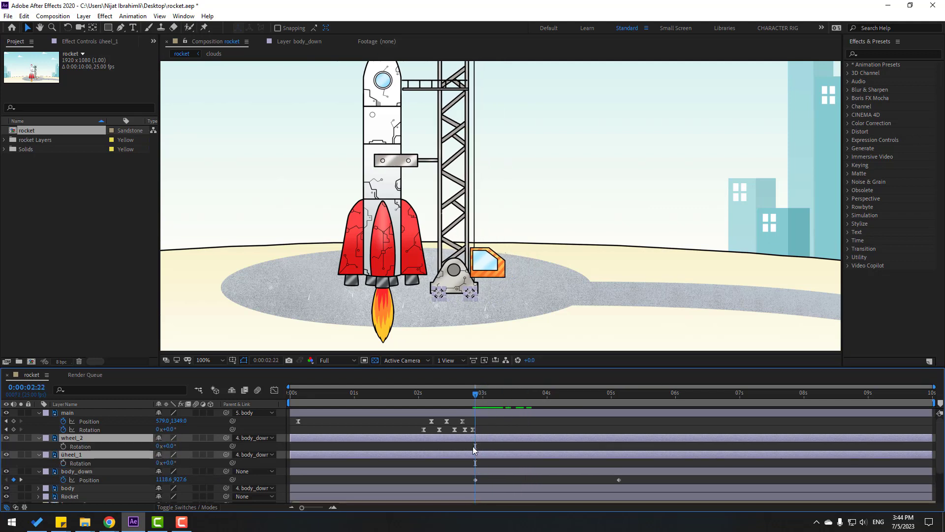
pyautogui.click(63, 446)
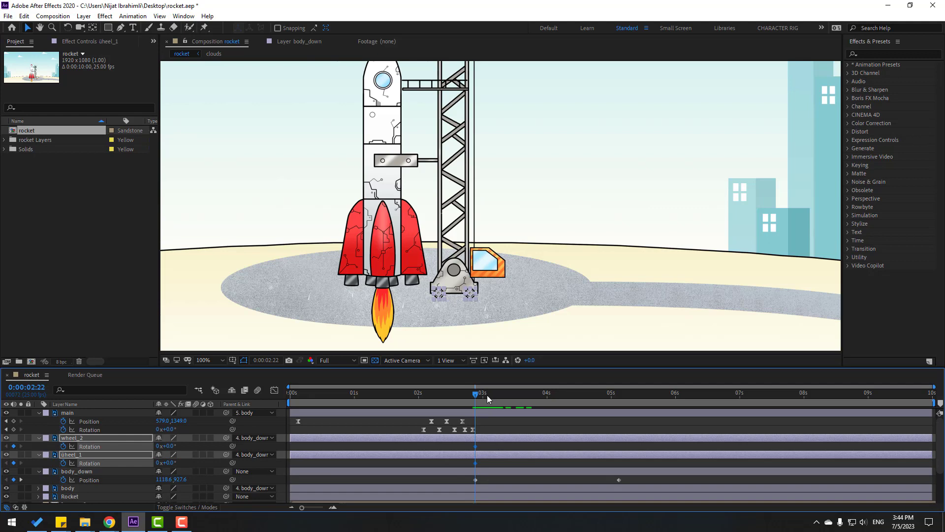
pyautogui.moveTo(486, 395); pyautogui.dragTo(620, 403)
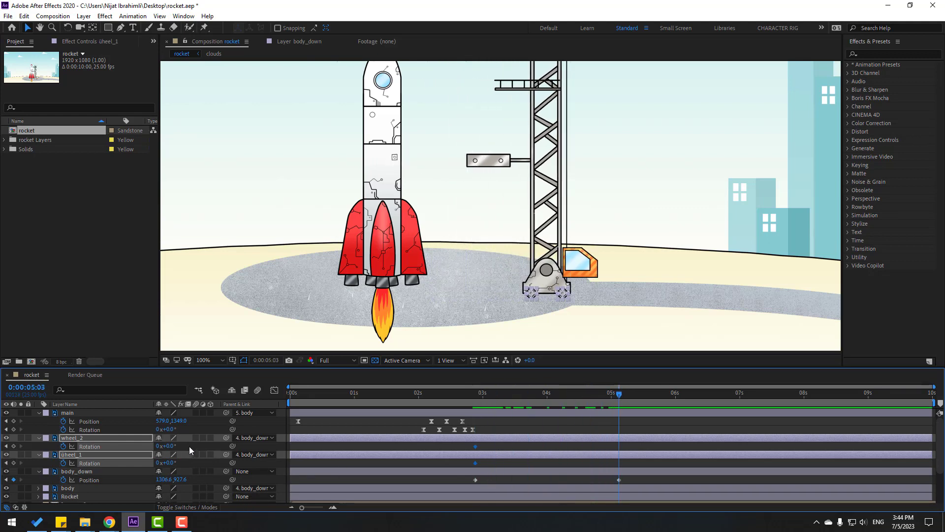
pyautogui.moveTo(173, 445); pyautogui.dragTo(387, 447)
pyautogui.moveTo(288, 402); pyautogui.dragTo(440, 402)
pyautogui.press('space')
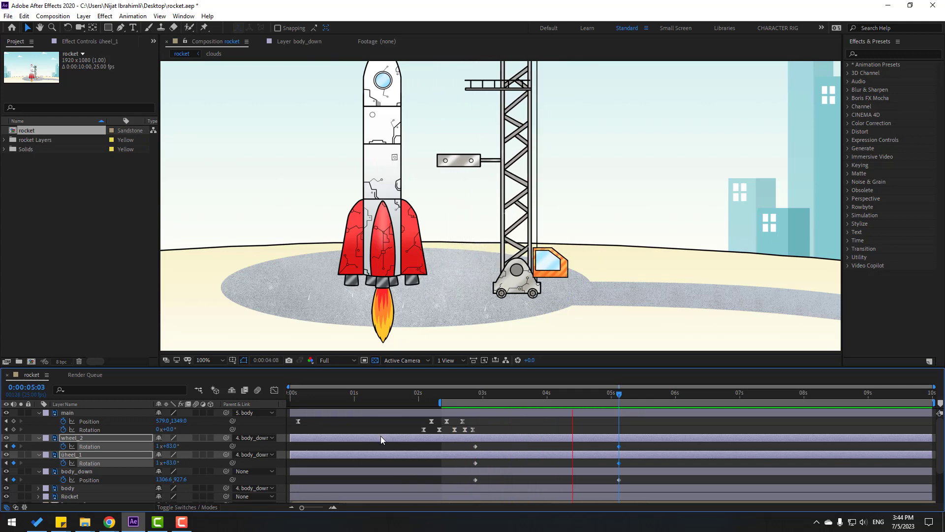
# Apply Easy Ease to both wheels' Rotation keyframes and body_down's Position keyframes
pyautogui.moveTo(630, 447); pyautogui.dragTo(475, 482)
pyautogui.rightClick(474, 480)
pyautogui.moveTo(541, 502)
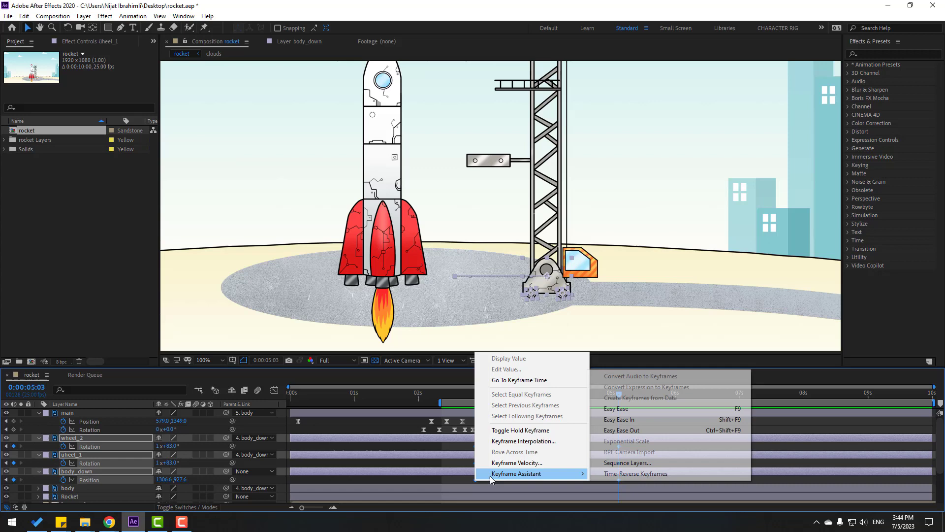
pyautogui.click(635, 418)
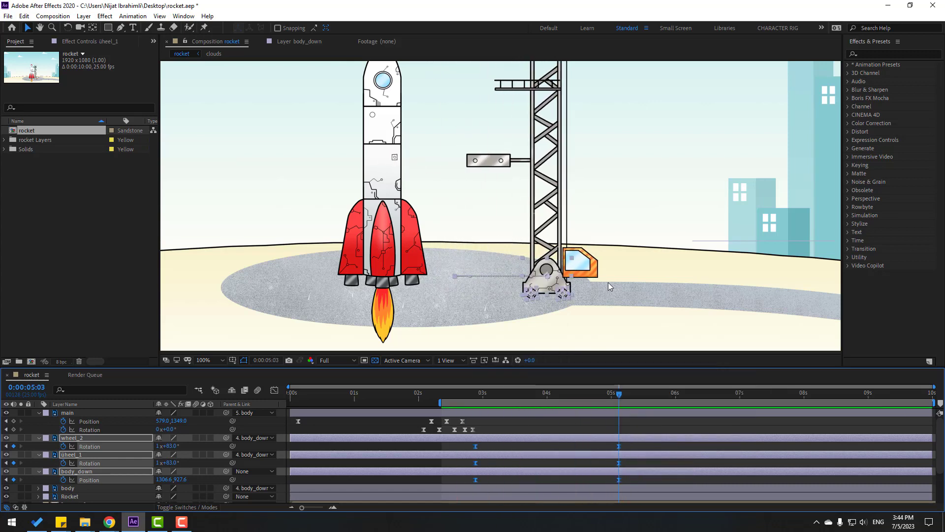
# Isolate the body layer, move its anchor point down to the tower's rounded base, and bring the other layers back into view
pyautogui.scroll(-2, 608, 282)
pyautogui.press('/')
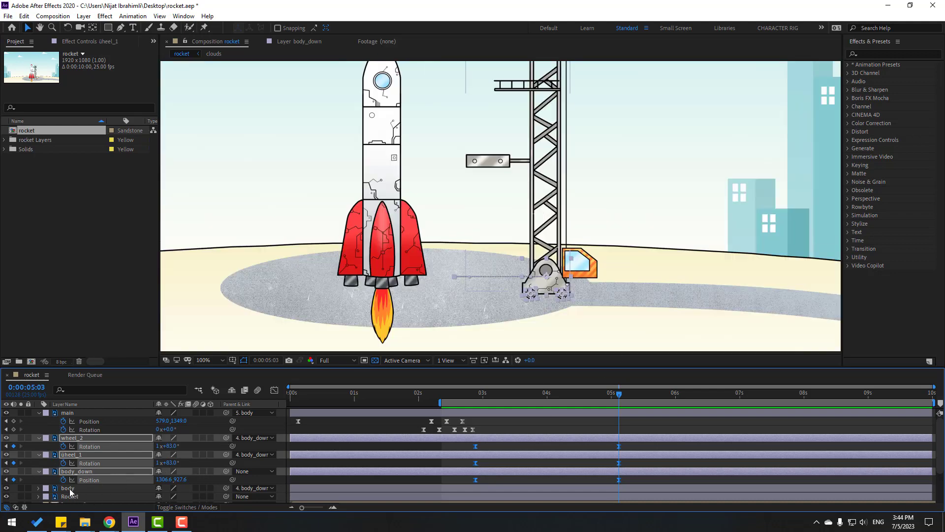
pyautogui.click(70, 488)
pyautogui.click(20, 488)
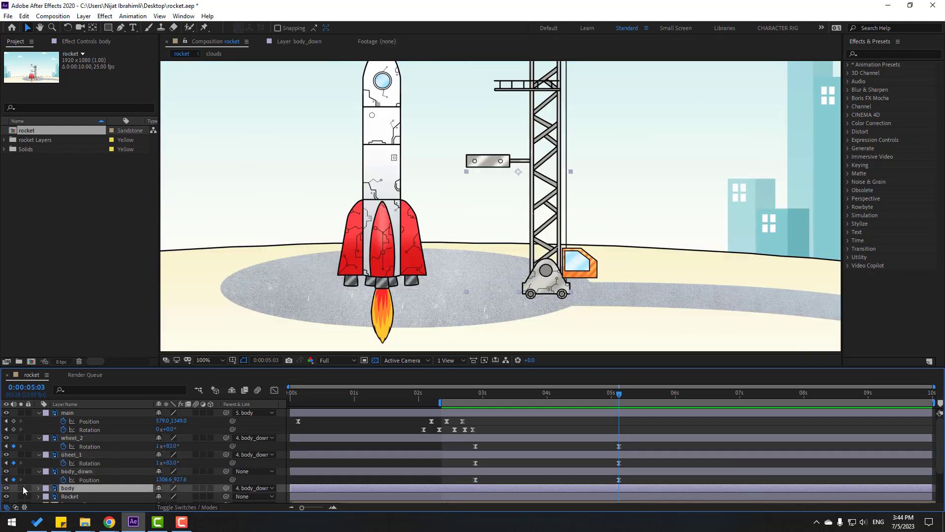
pyautogui.click(93, 29)
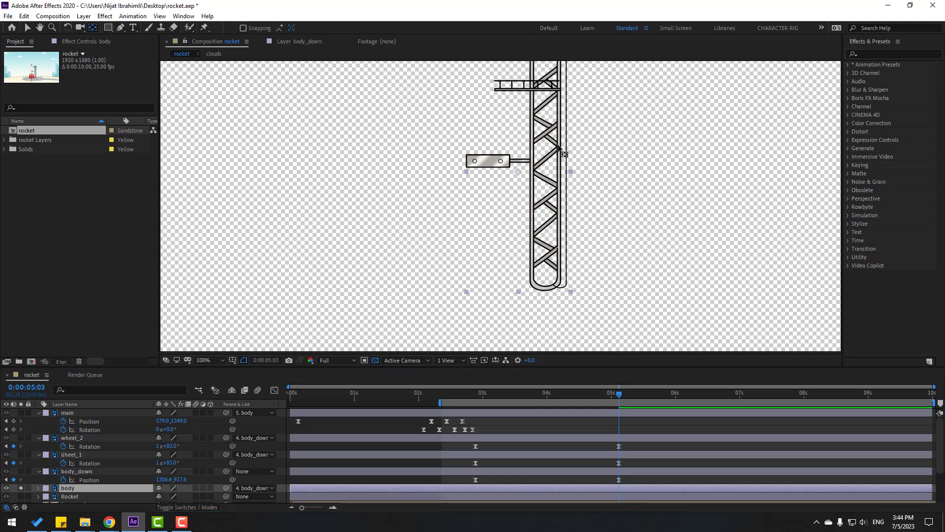
pyautogui.moveTo(558, 147); pyautogui.dragTo(522, 144)
pyautogui.moveTo(483, 169); pyautogui.dragTo(496, 186)
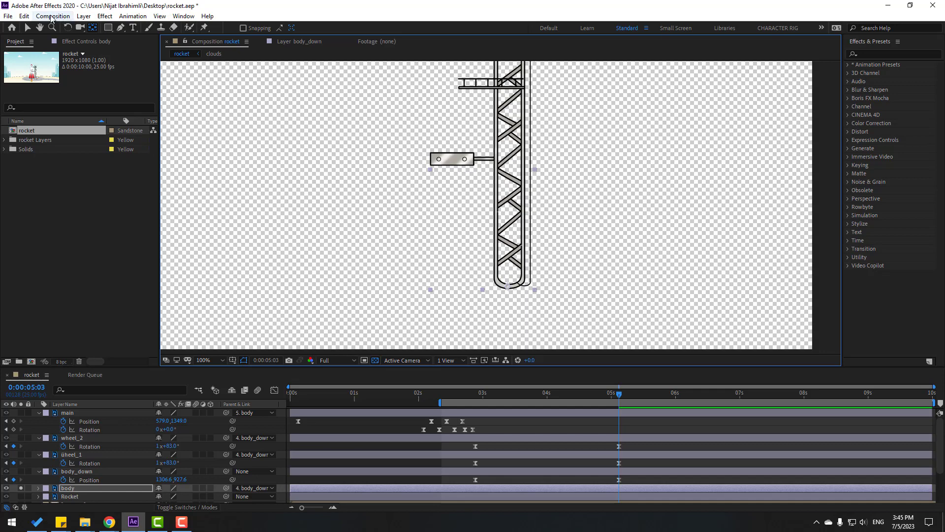
pyautogui.click(28, 28)
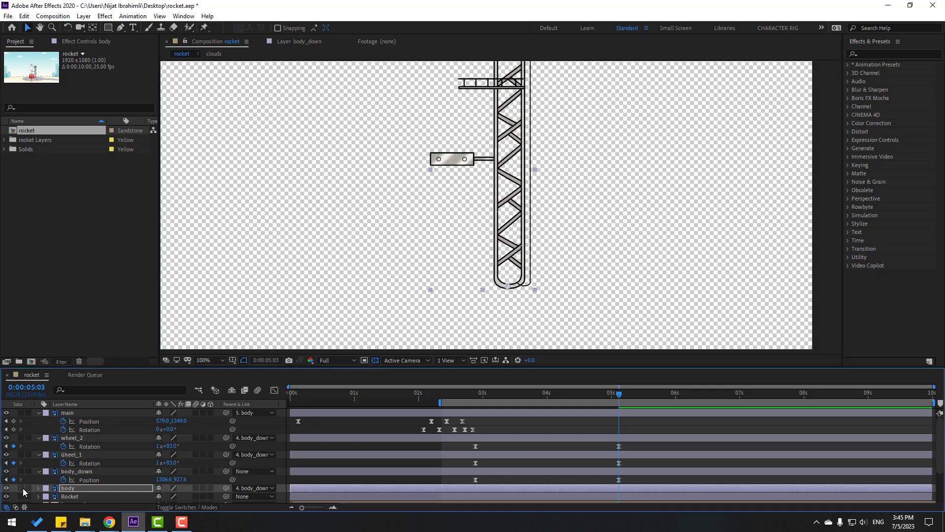
pyautogui.click(20, 488)
# Keyframe the body layer's Rotation at 0° at 0:00:02:22 and 3° at 0:00:04:14 so the tower leans while rolling
pyautogui.click(475, 396)
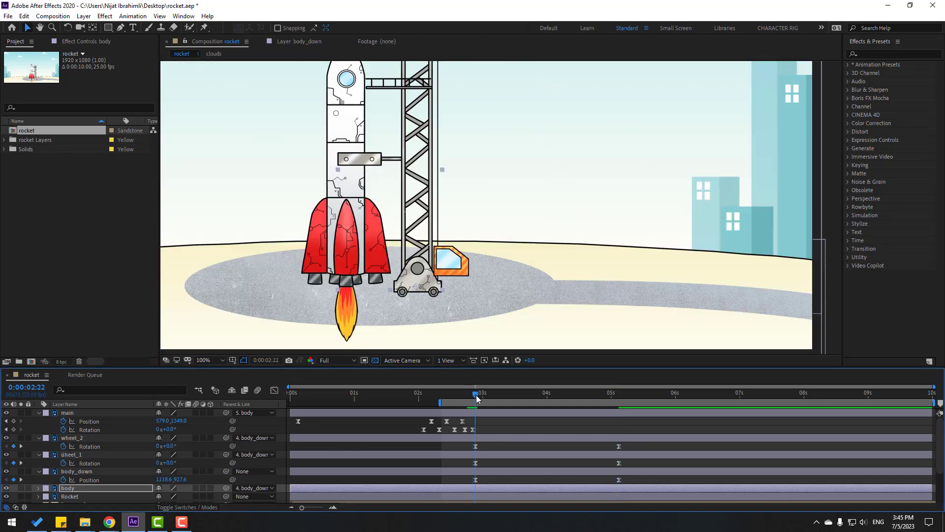
pyautogui.click(65, 488)
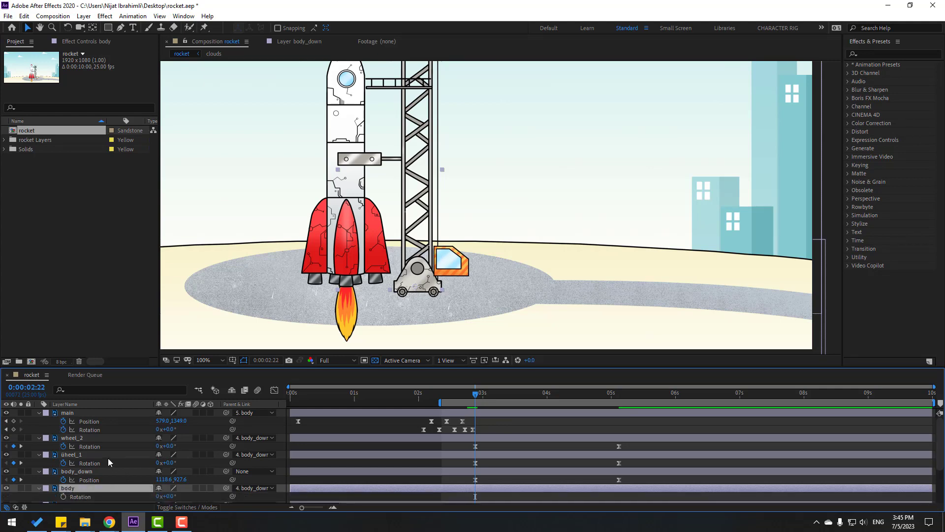
pyautogui.hotkey('alt', 'shift', 'r')
pyautogui.click(63, 472)
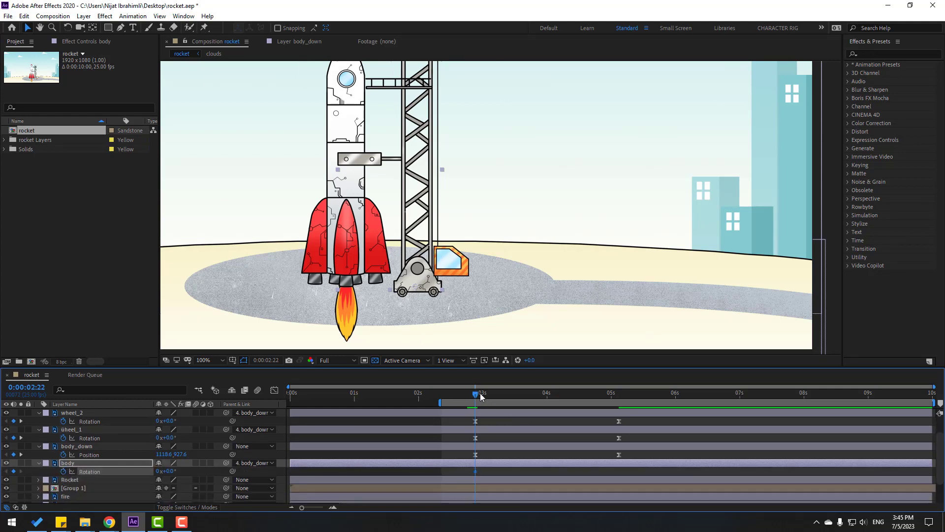
pyautogui.moveTo(480, 393); pyautogui.dragTo(582, 394)
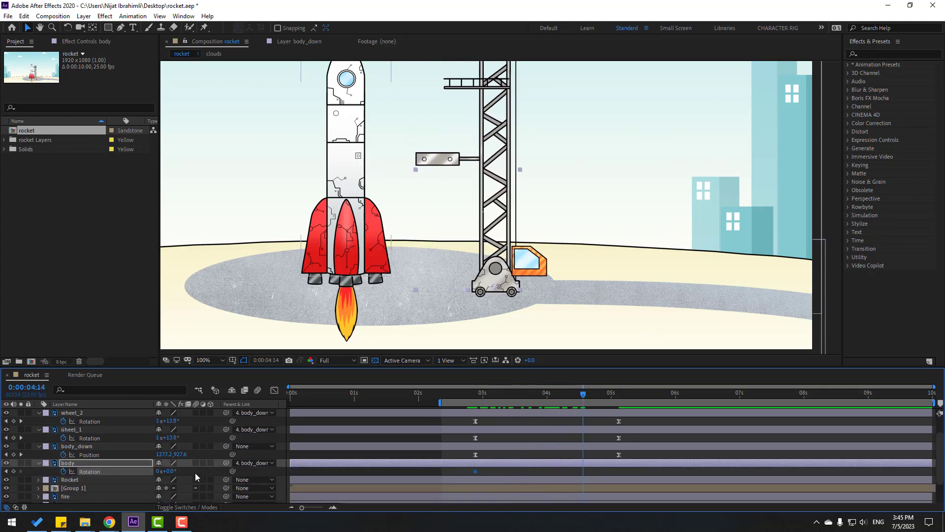
pyautogui.press('Return')
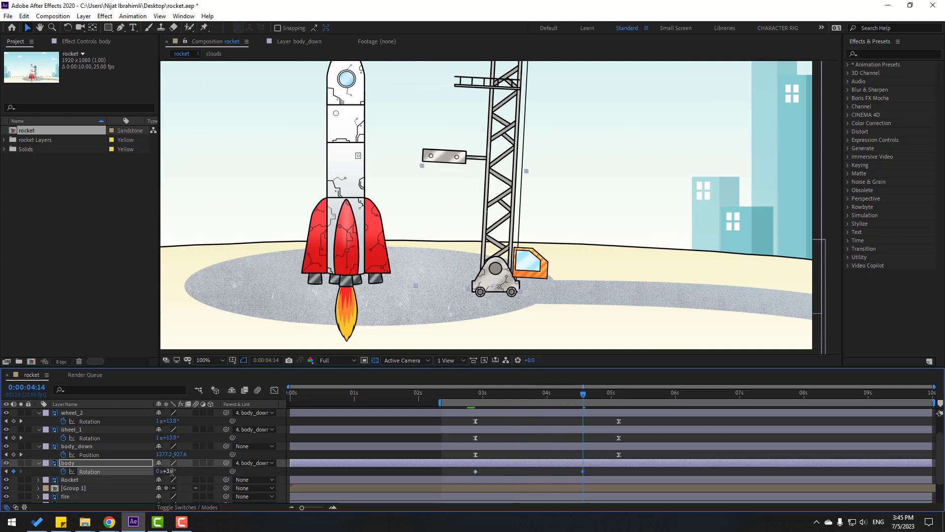
# Add settling Rotation keyframes to body: -1° at 0:00:04:23, 0.5° at 0:00:05:06 and 0° at 0:00:05:14
pyautogui.press('space')
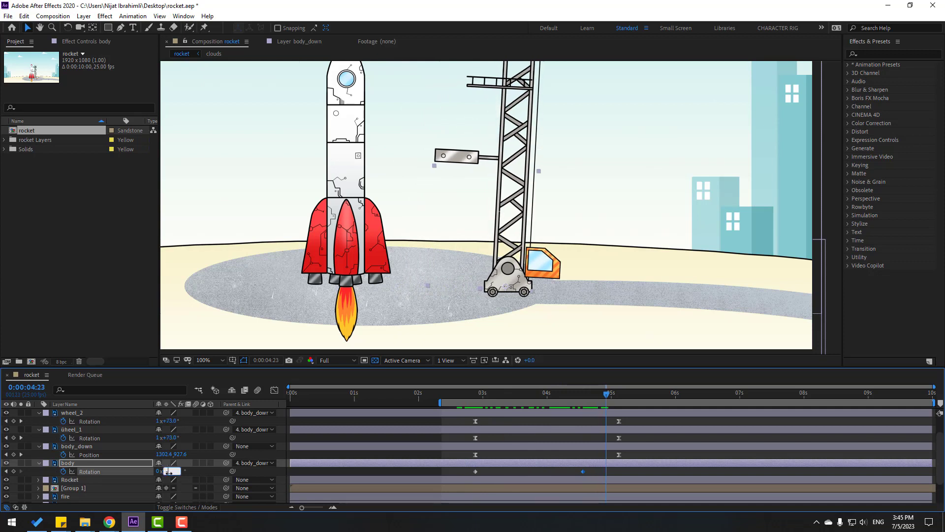
pyautogui.write('-1')
pyautogui.press('Return')
pyautogui.moveTo(609, 397); pyautogui.dragTo(625, 393)
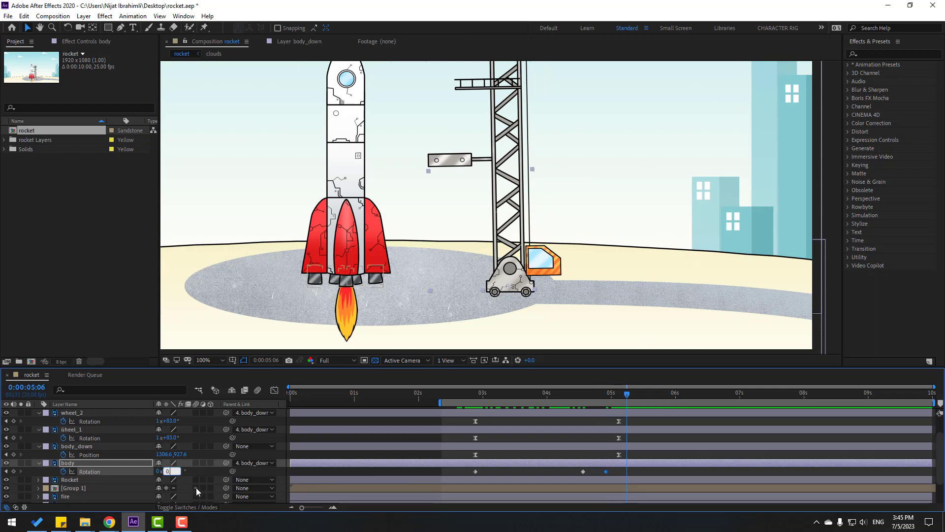
pyautogui.write('.5')
pyautogui.press('Return')
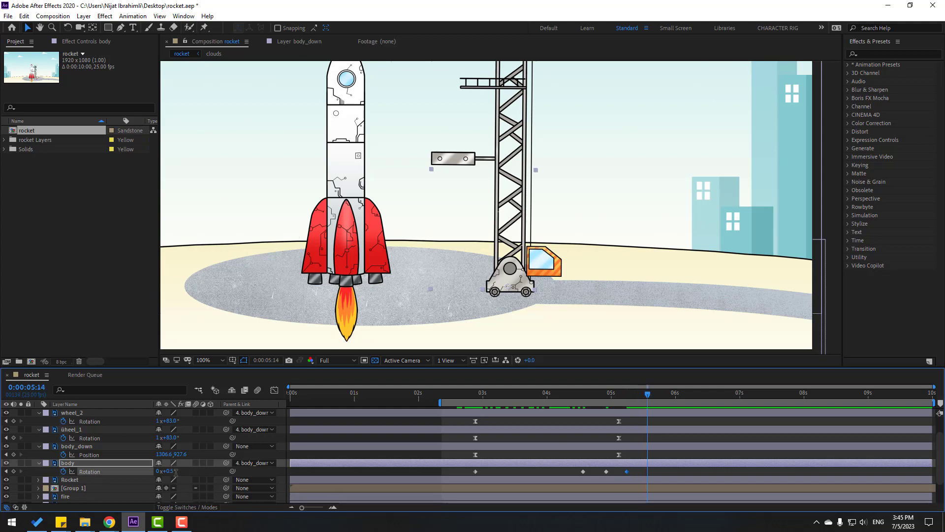
pyautogui.moveTo(175, 473); pyautogui.dragTo(173, 472)
# Apply Easy Ease to all of body's Rotation keyframes and preview the tower's wobble
pyautogui.moveTo(662, 470); pyautogui.dragTo(474, 474)
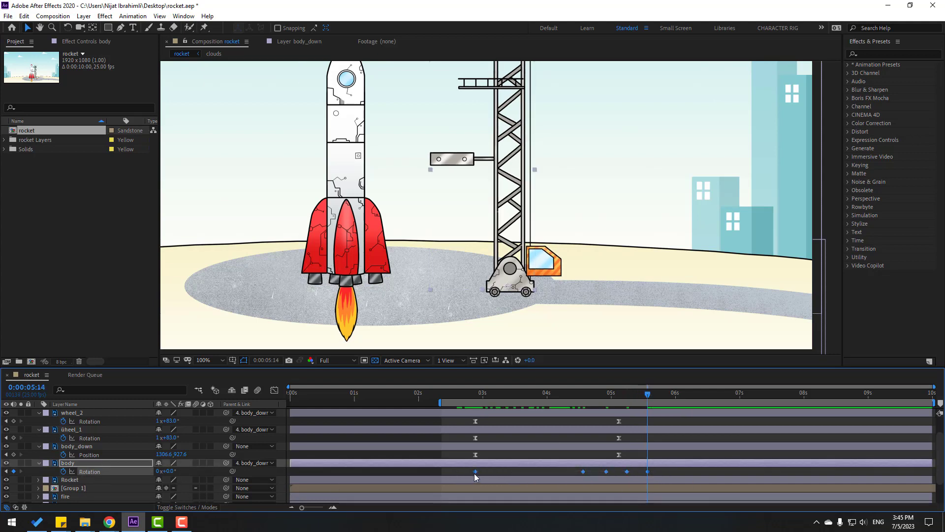
pyautogui.rightClick(474, 473)
pyautogui.moveTo(522, 520)
pyautogui.click(679, 416)
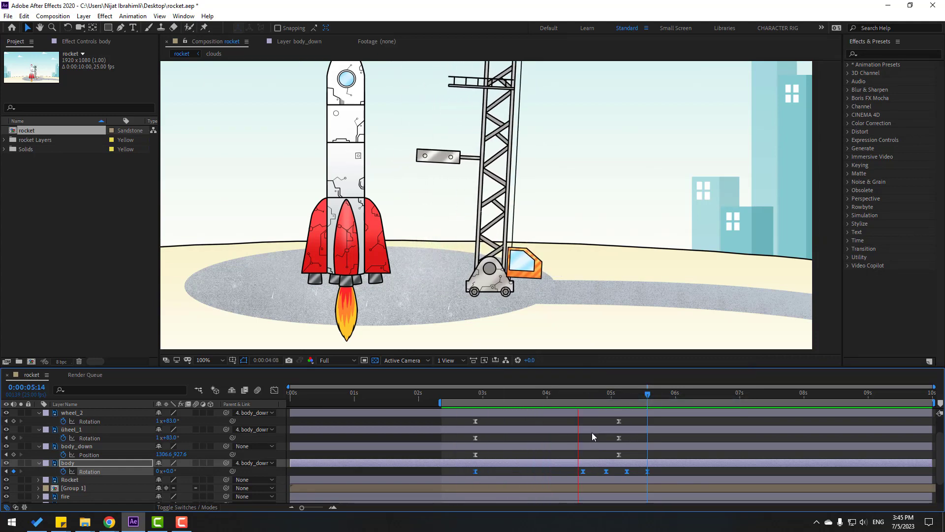
pyautogui.press('space')
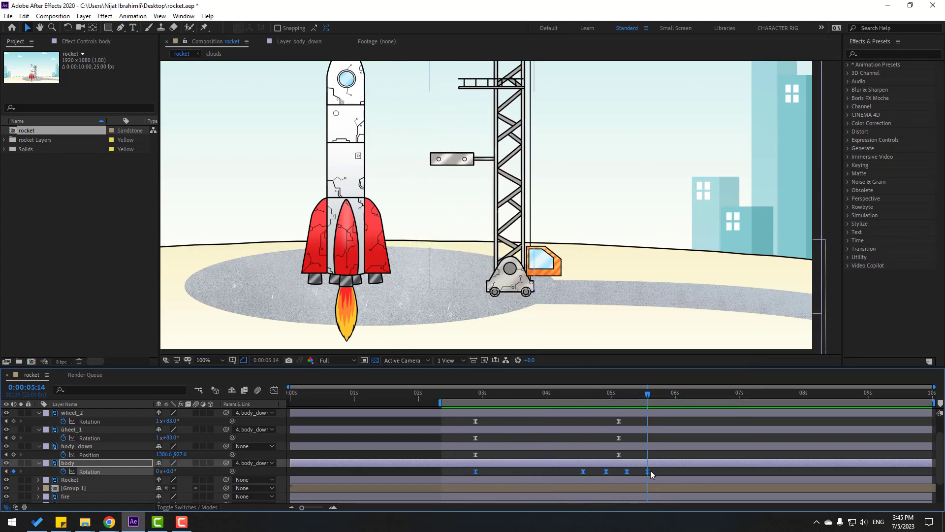
# Shift body's last four Rotation keyframes slightly earlier so the 3° lean falls at about 4.5 seconds, checking the timing in a preview
pyautogui.moveTo(571, 474); pyautogui.dragTo(566, 472)
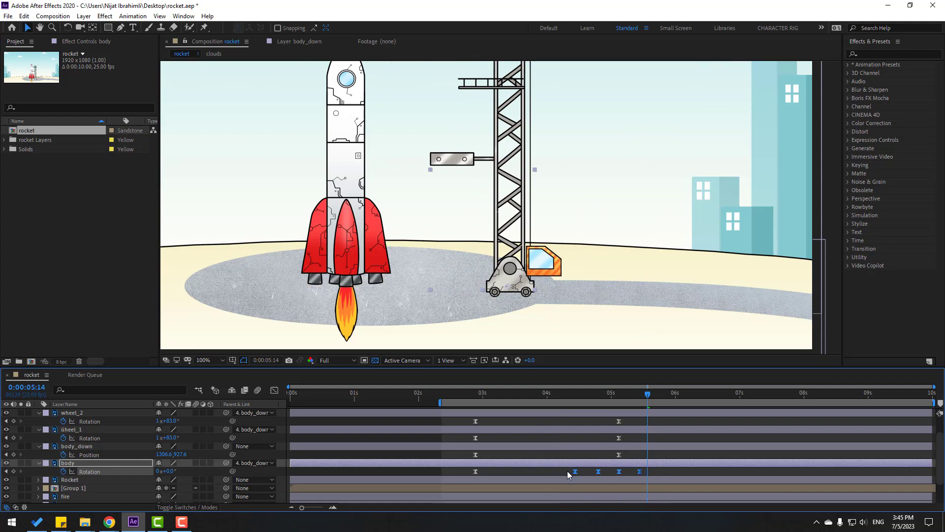
pyautogui.press('space')
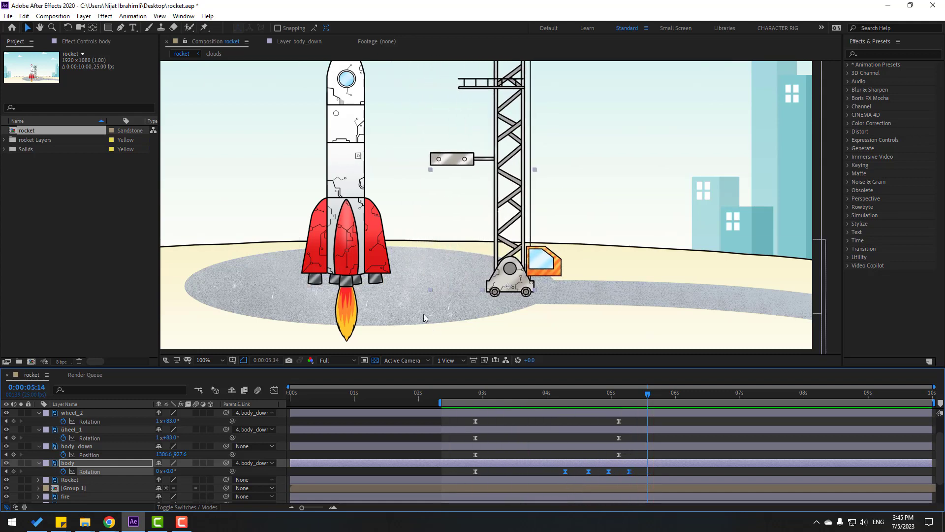
pyautogui.moveTo(565, 471); pyautogui.dragTo(575, 472)
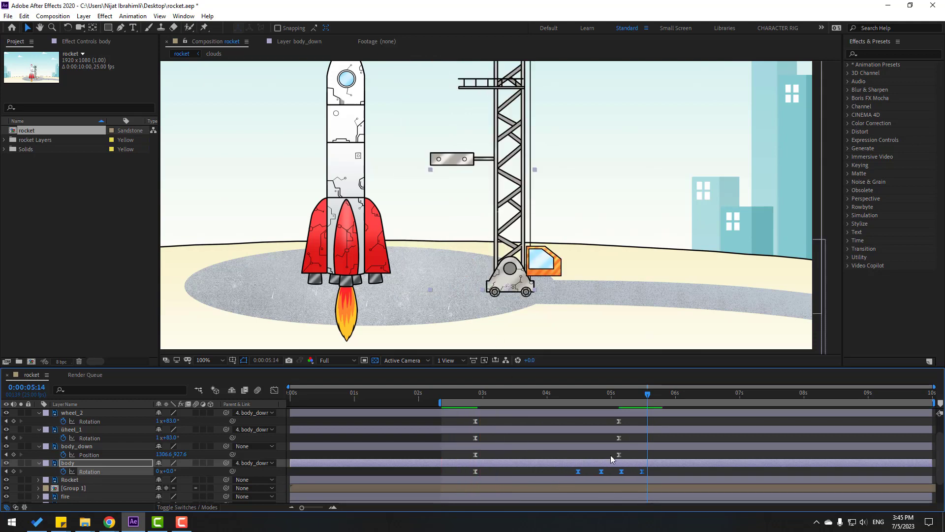
# Move the end keyframes of both wheels' Rotation and body_down's Position to line up with body's 3° lean keyframe, and preview the motion
pyautogui.scroll(1, 630, 427)
pyautogui.moveTo(631, 445); pyautogui.dragTo(610, 485)
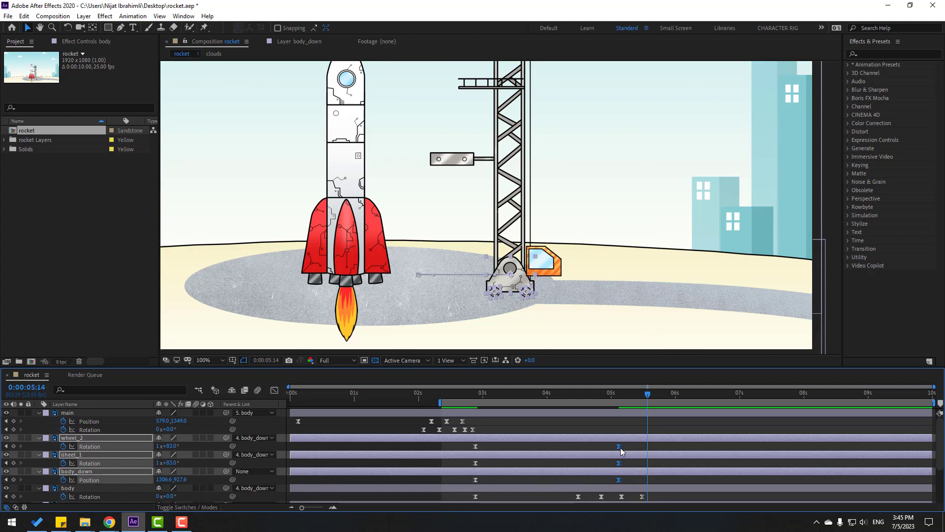
pyautogui.moveTo(620, 448); pyautogui.dragTo(577, 451)
pyautogui.scroll(-1, 612, 457)
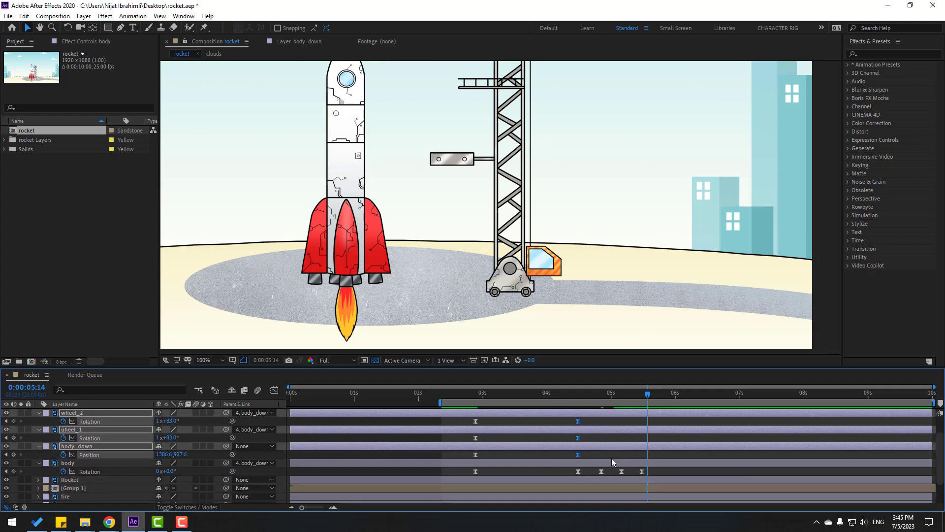
pyautogui.press('space')
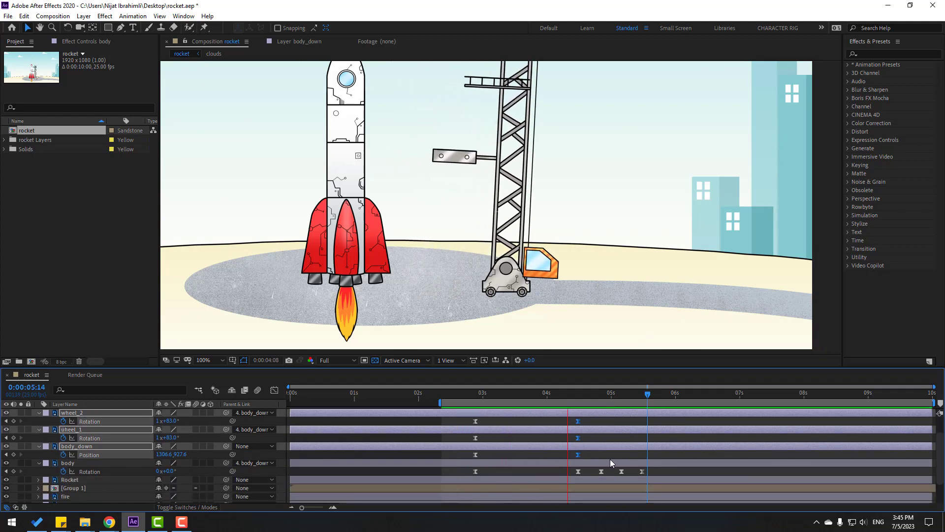
# Lengthen the outgoing ease of the first wheel, body_down and body keyframes in the Graph Editor so the speed peaks late, and preview it
pyautogui.click(536, 392)
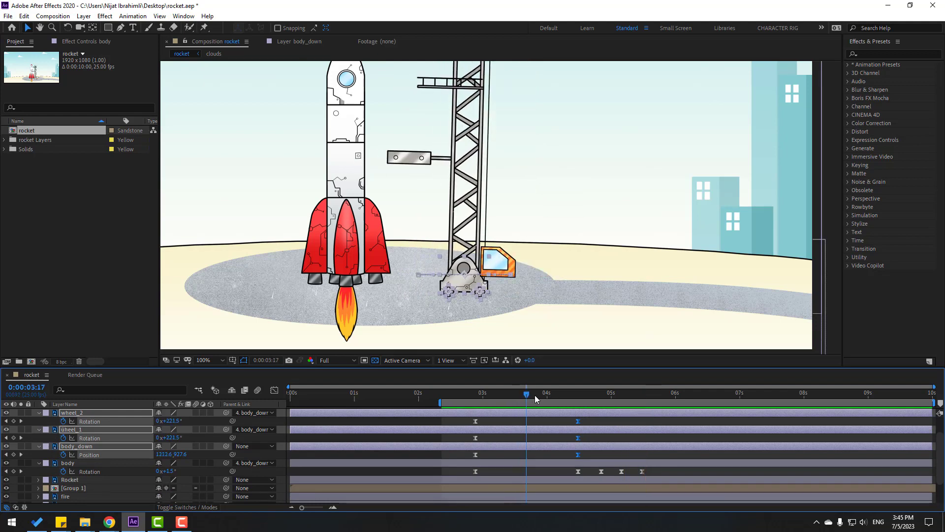
pyautogui.moveTo(535, 399); pyautogui.dragTo(567, 399)
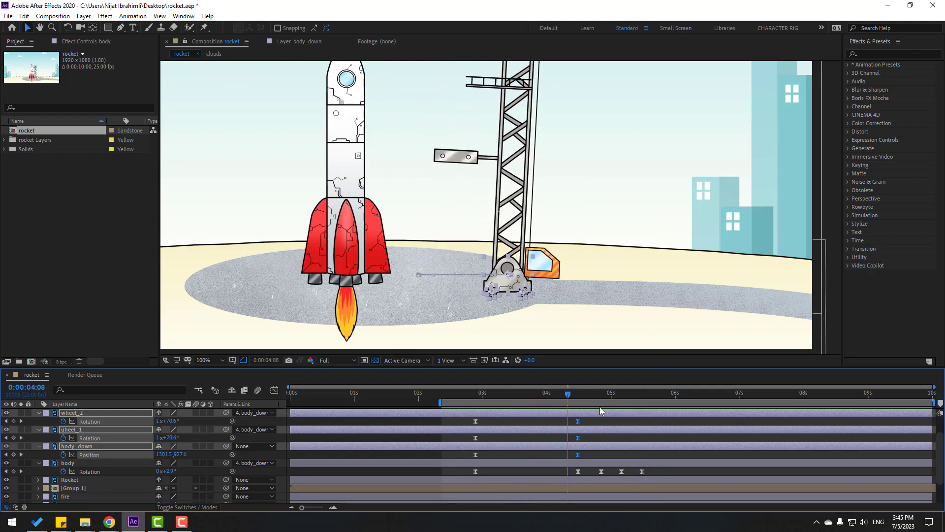
pyautogui.click(578, 471)
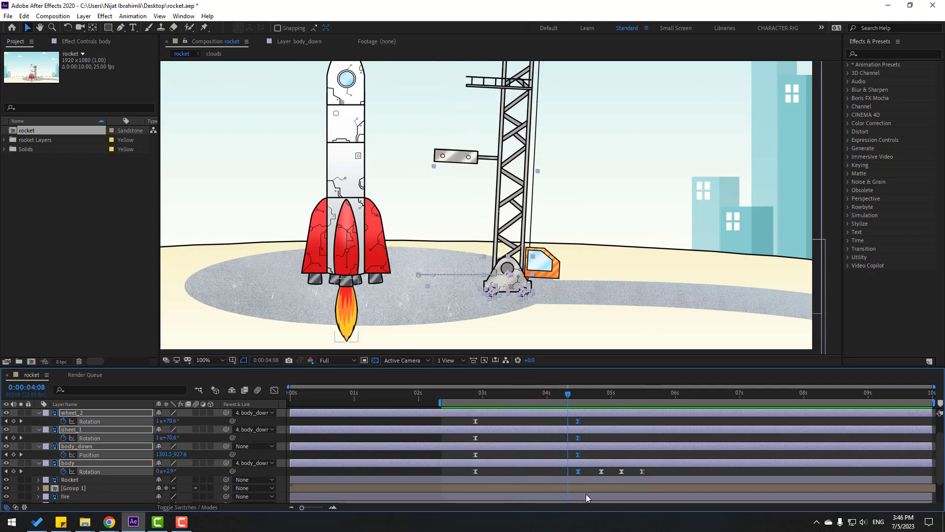
pyautogui.click(275, 390)
pyautogui.moveTo(452, 462); pyautogui.dragTo(516, 481)
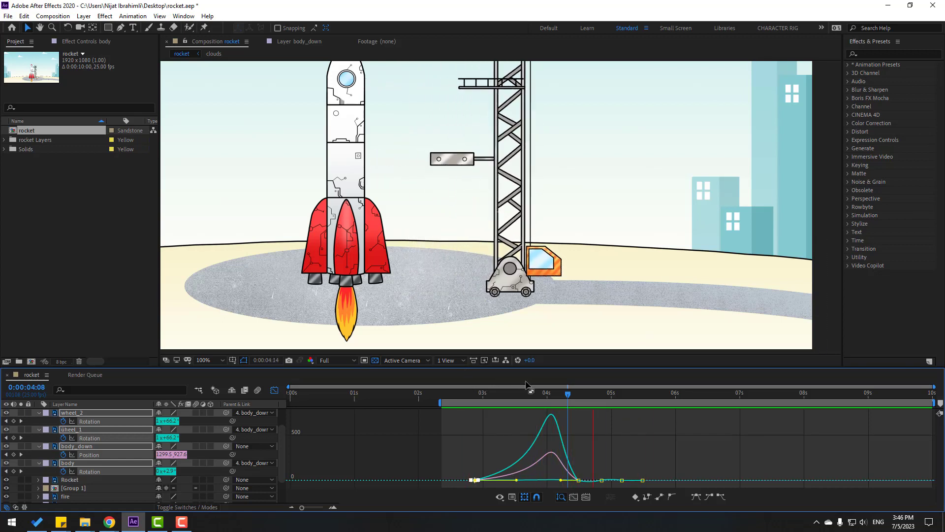
pyautogui.press('space')
pyautogui.click(274, 390)
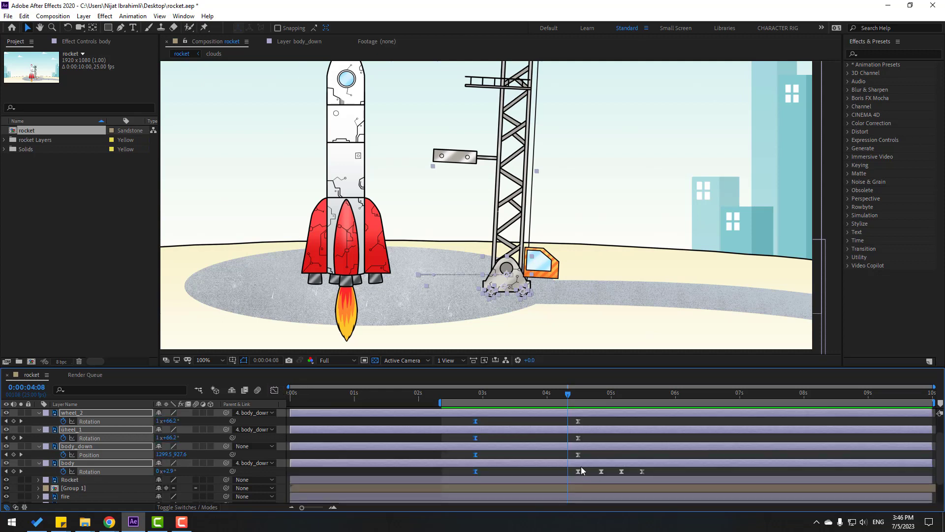
# Collapse the keyframed properties of both wheels, body_down, body and main in the timeline
pyautogui.click(602, 454)
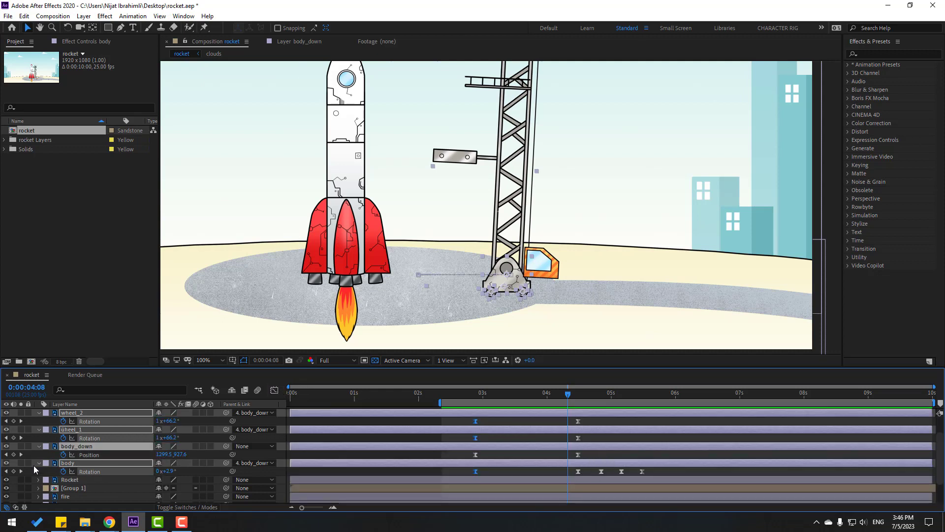
pyautogui.press('u')
pyautogui.scroll(2, 35, 443)
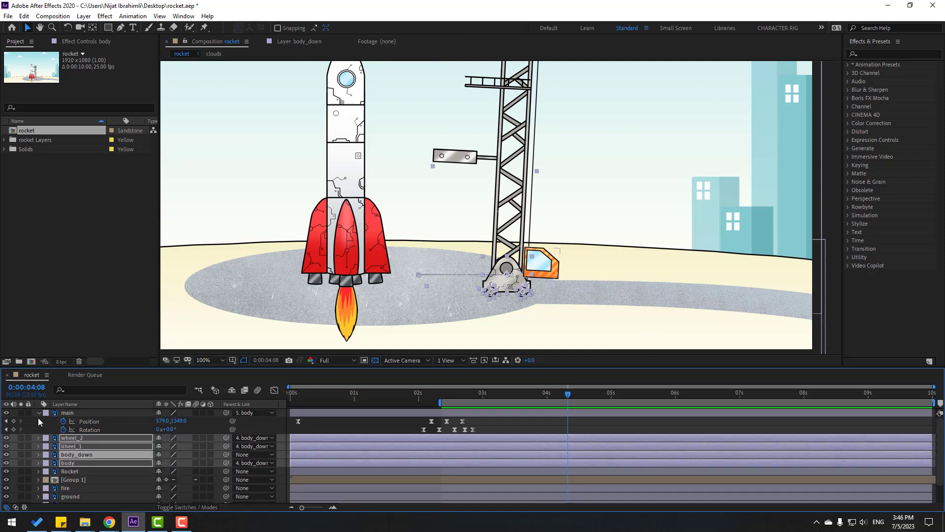
pyautogui.click(39, 418)
pyautogui.click(39, 413)
# Fit the whole composition in the viewer, extend the work area to the full duration, and preview the animation
pyautogui.click(214, 360)
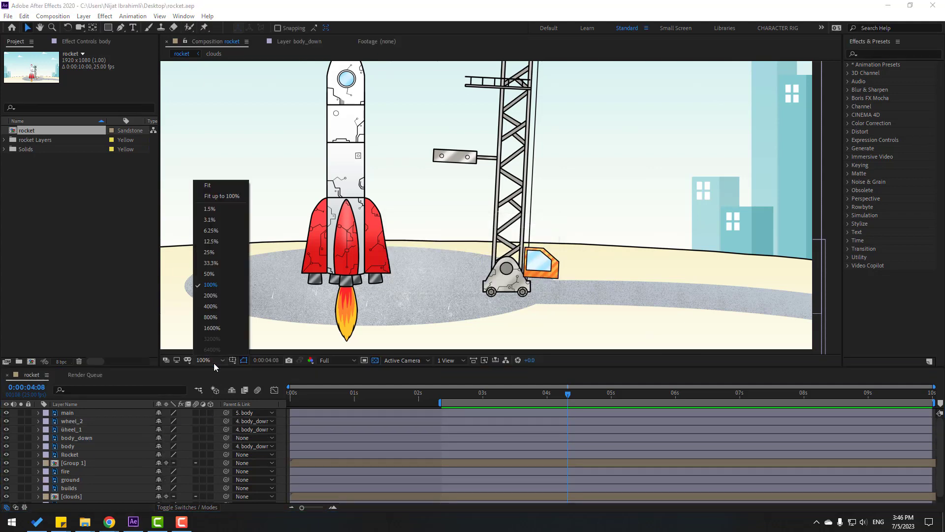
pyautogui.click(216, 185)
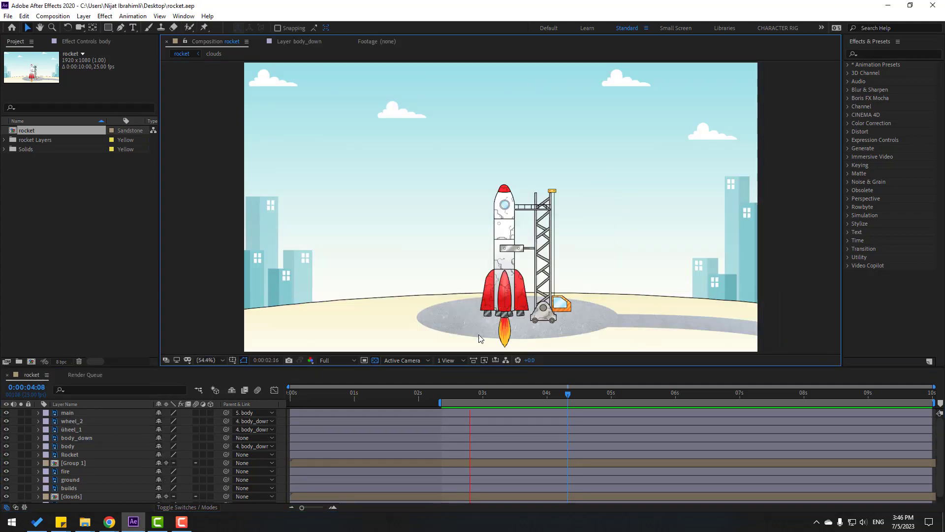
pyautogui.doubleClick(295, 402)
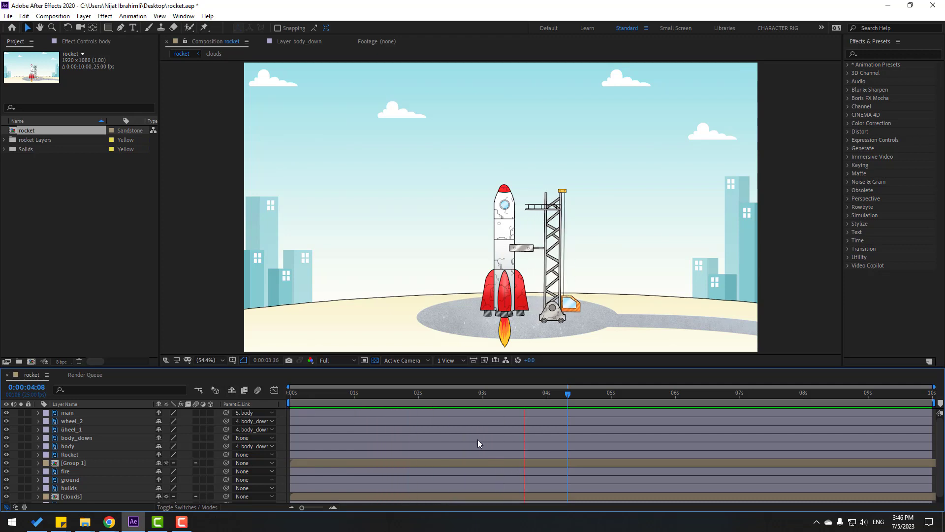
# Show the Rocket layer's Position at 0:00:04:07 and move its anchor point down to the base of the rocket
pyautogui.click(548, 392)
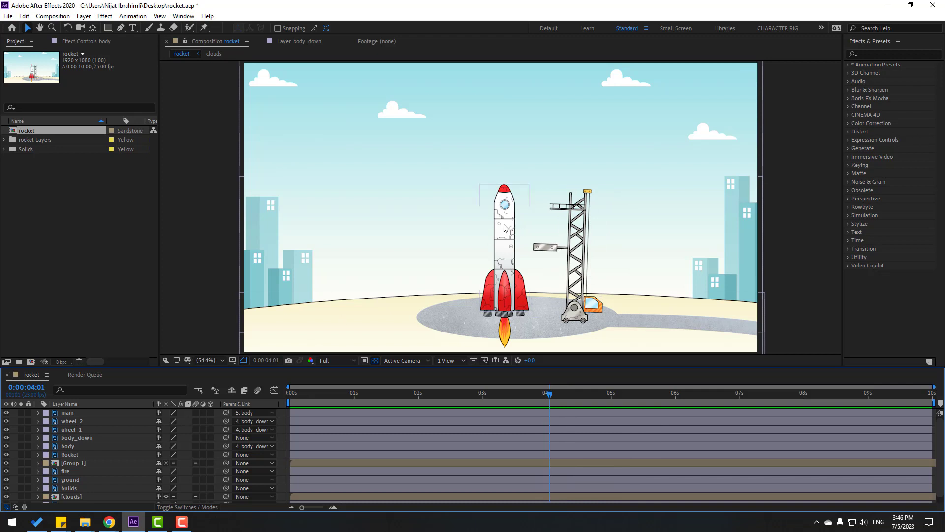
pyautogui.click(123, 454)
pyautogui.moveTo(522, 395); pyautogui.dragTo(565, 395)
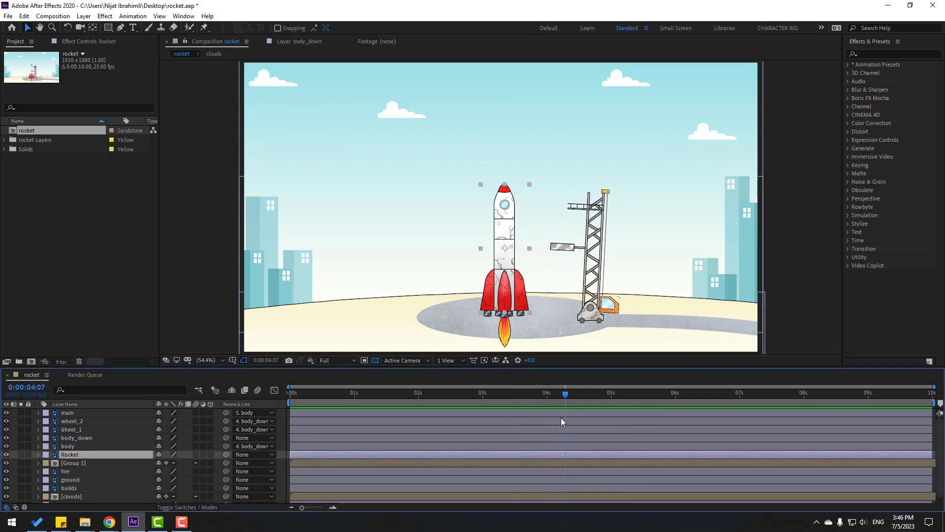
pyautogui.press('p')
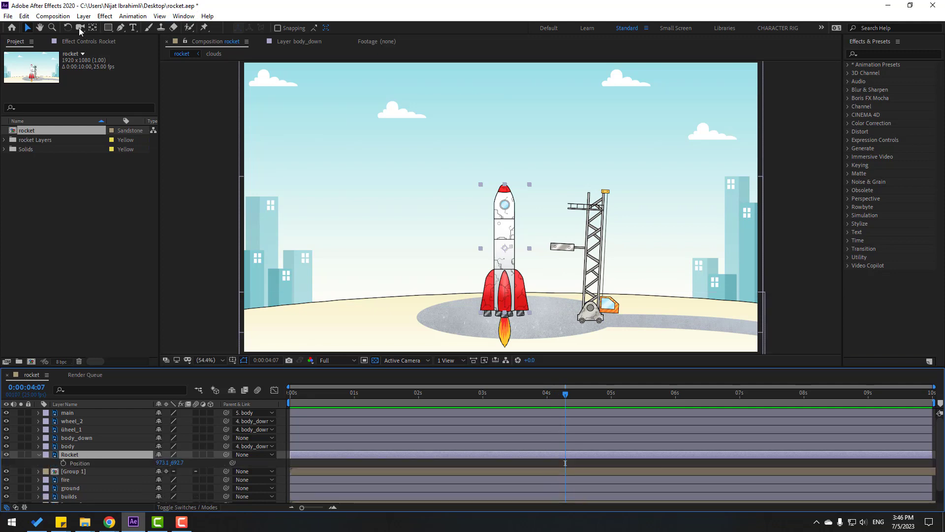
pyautogui.click(92, 27)
pyautogui.moveTo(507, 249); pyautogui.dragTo(507, 318)
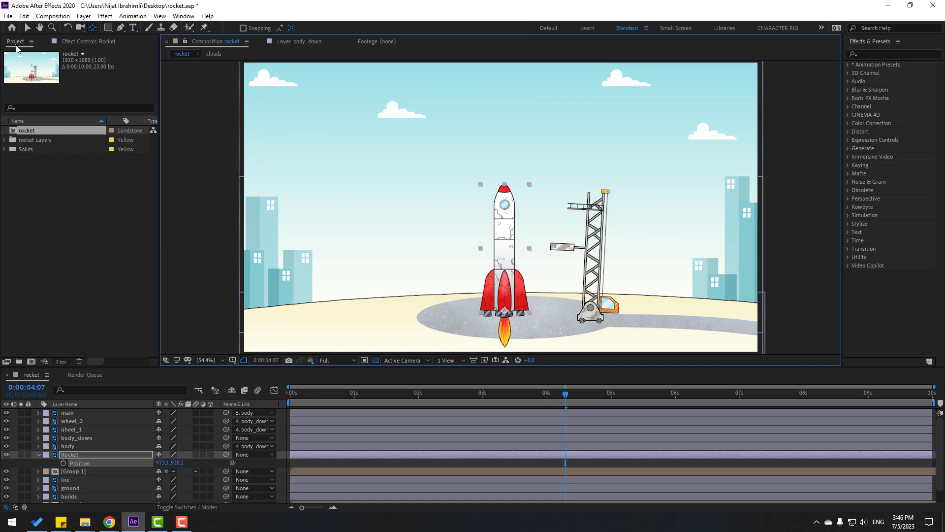
pyautogui.press('v')
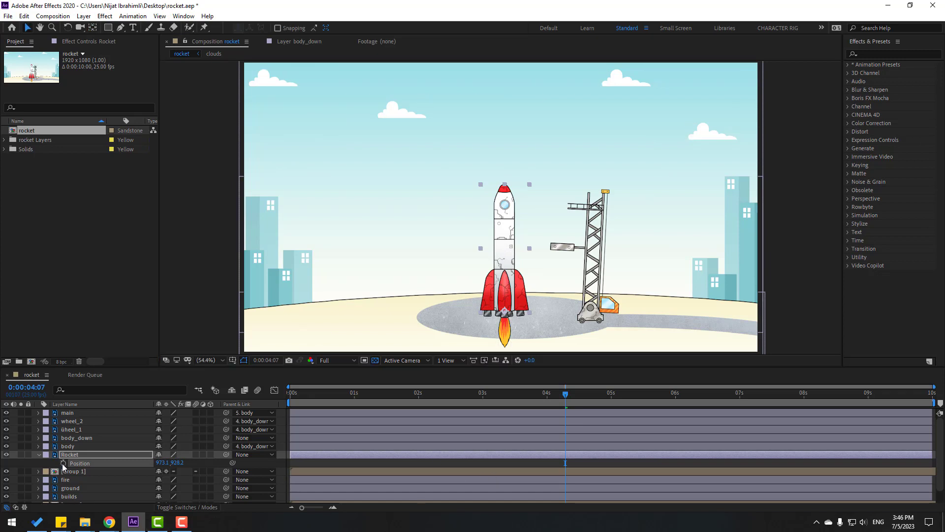
# Keyframe the Rocket's Position at 0:00:04:07, and at 0:00:07:00 set its Y value to about -38 so it flies off the top
pyautogui.click(63, 462)
pyautogui.moveTo(611, 394); pyautogui.dragTo(683, 396)
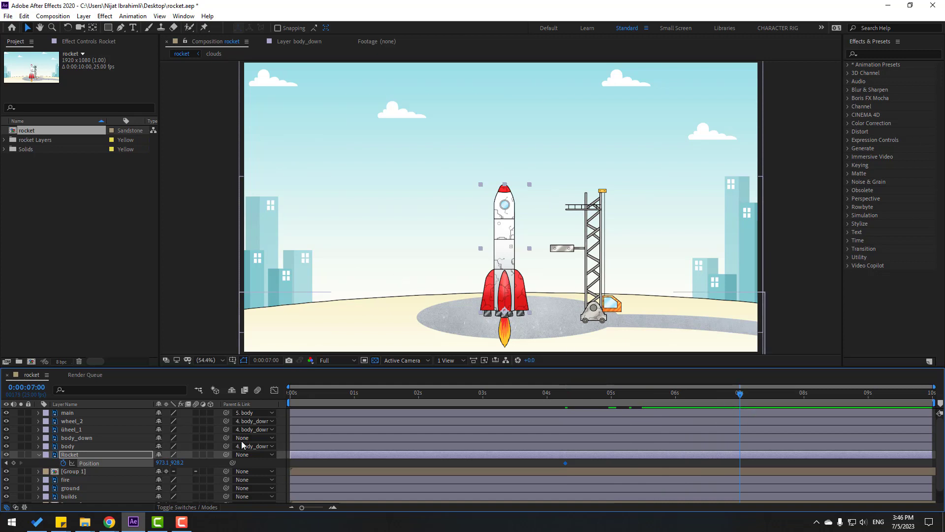
pyautogui.moveTo(173, 463); pyautogui.dragTo(9, 462)
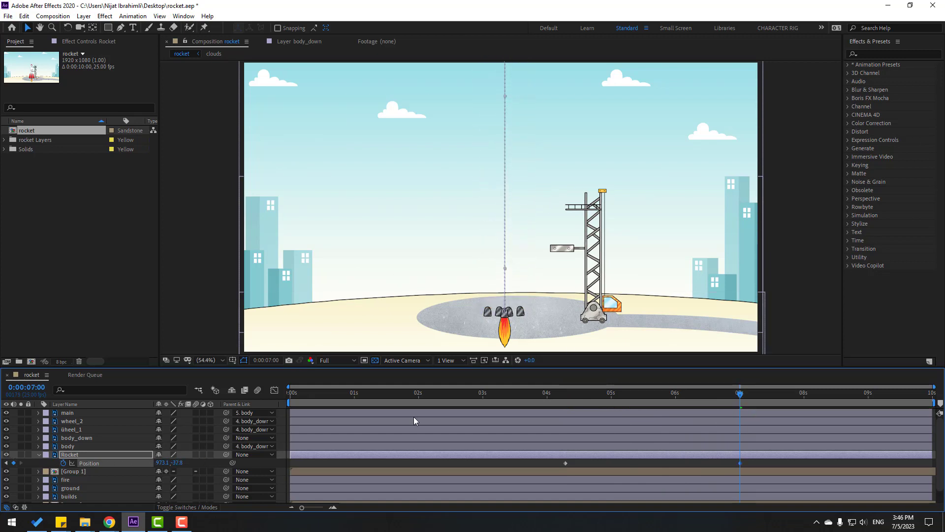
# Apply Easy Ease to both Rocket Position keyframes, and preview the lift-off with the work area starting just before 0:00:04:00
pyautogui.moveTo(550, 393); pyautogui.dragTo(616, 394)
pyautogui.moveTo(757, 465); pyautogui.dragTo(566, 465)
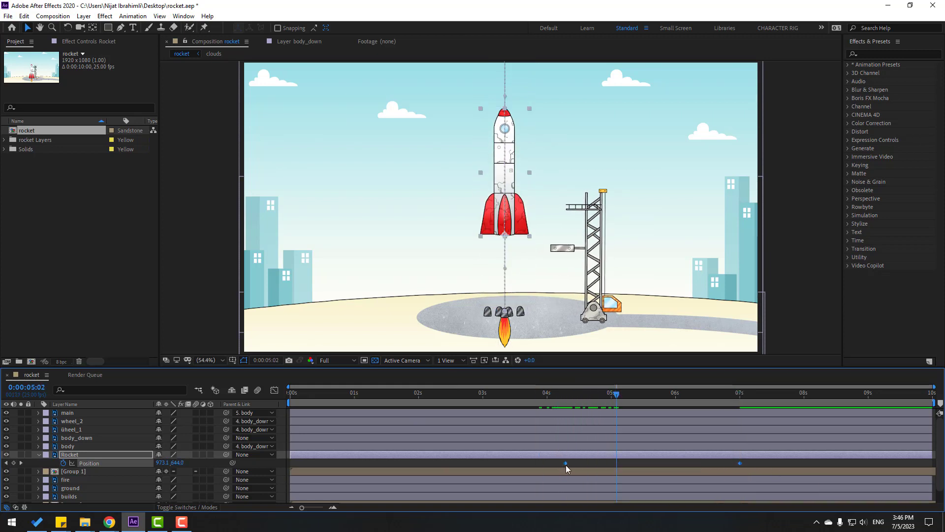
pyautogui.rightClick(565, 464)
pyautogui.moveTo(589, 460)
pyautogui.click(714, 403)
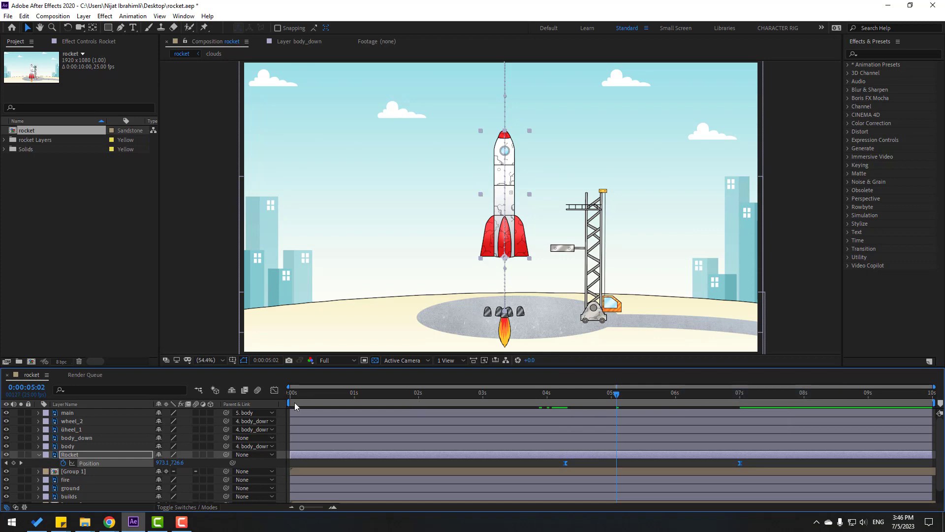
pyautogui.moveTo(569, 405); pyautogui.dragTo(536, 399)
pyautogui.press('space')
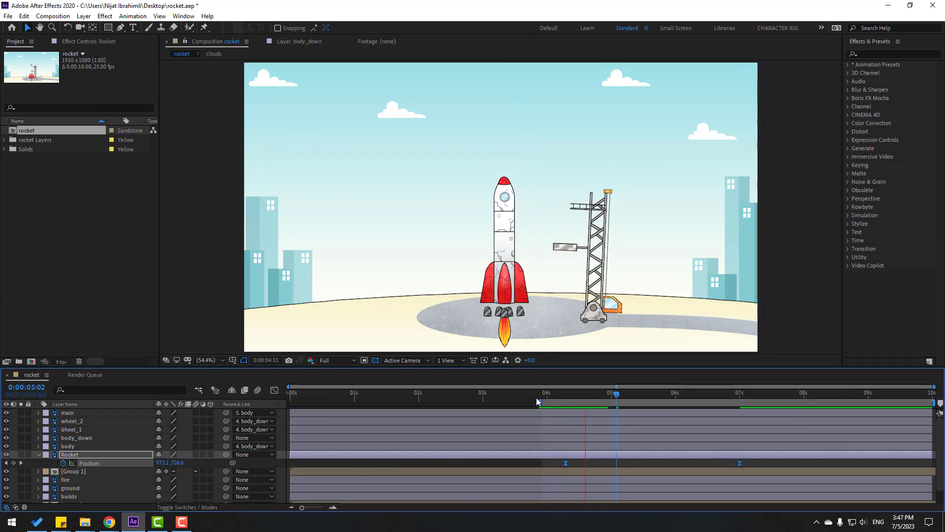
# Keyframe the Rocket's Rotation at 0° at 0:00:04:07 and at 2° at 0:00:04:21
pyautogui.click(567, 397)
pyautogui.click(566, 395)
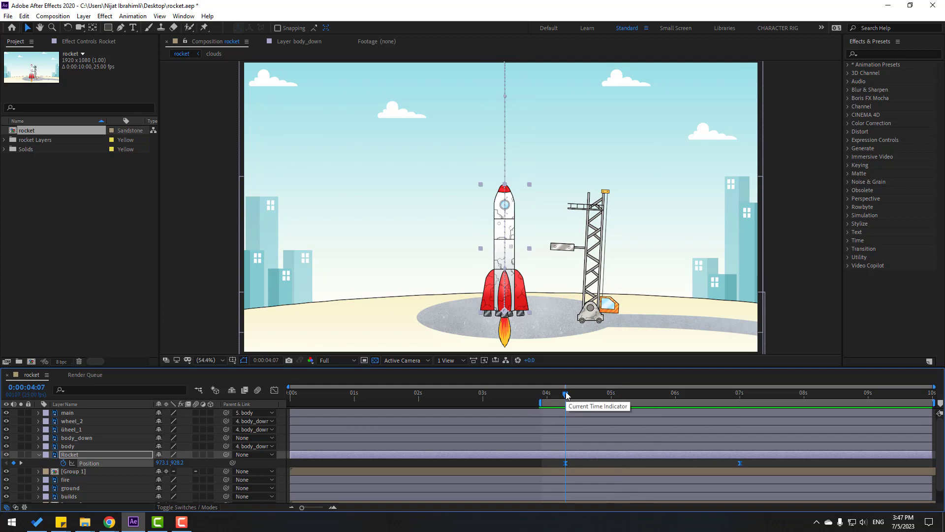
pyautogui.hotkey('alt', 'shift', 'r')
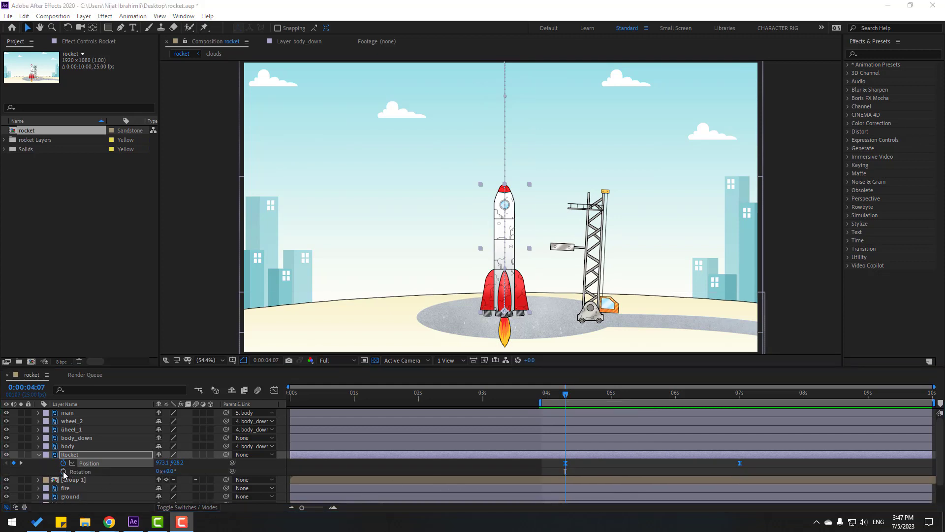
pyautogui.press('space')
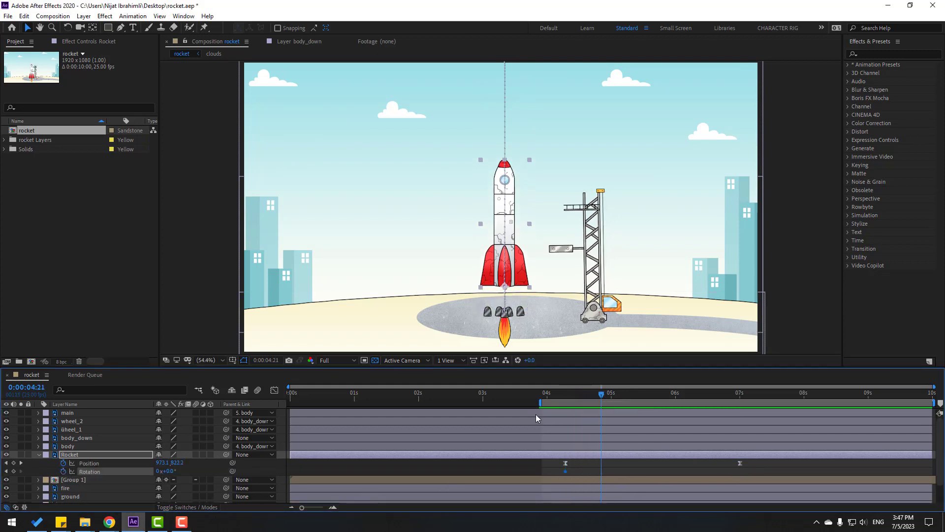
pyautogui.press('space')
pyautogui.write('1.4')
pyautogui.press('Return')
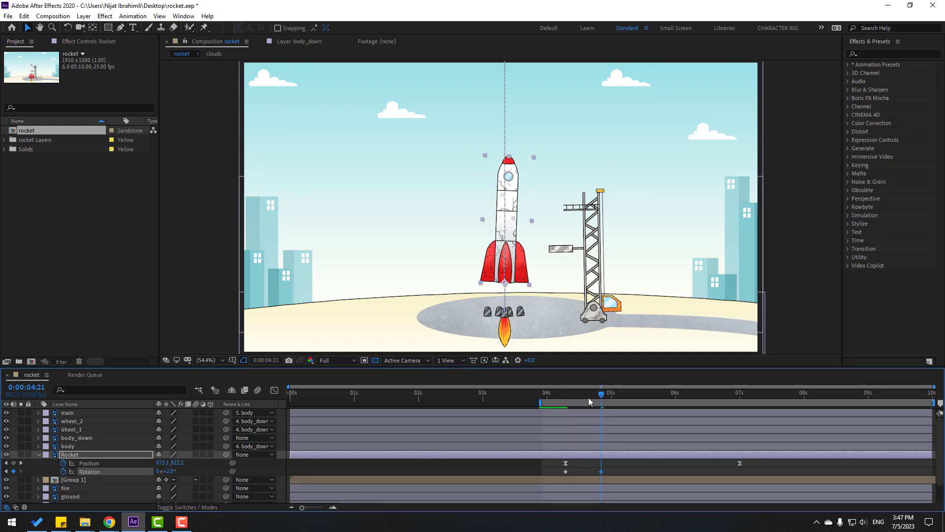
# Add Rocket Rotation keyframes of -3° at 0:00:05:07, 2° at 0:00:05:24 and 0° at 0:00:06:15
pyautogui.moveTo(589, 397)
pyautogui.mouseDown()
pyautogui.moveTo(565, 392)
pyautogui.moveTo(591, 397)
pyautogui.mouseUp()
pyautogui.press('space')
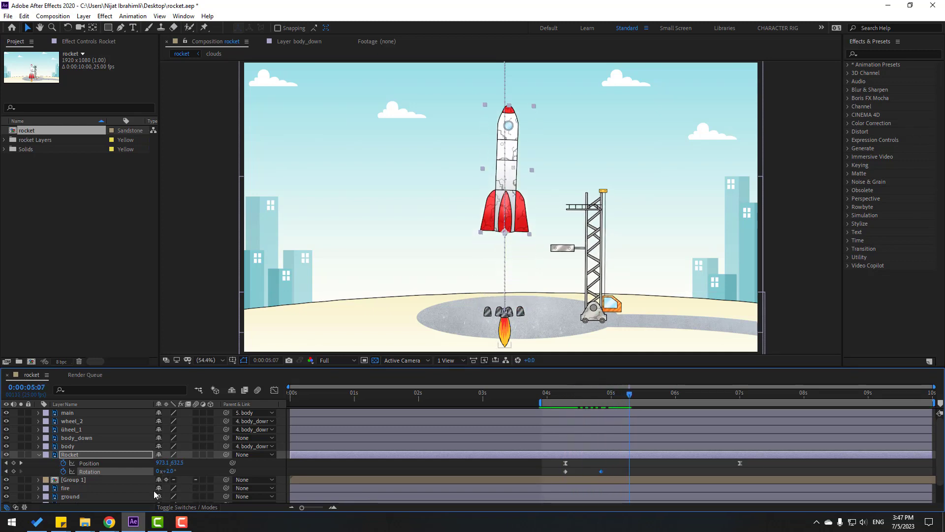
pyautogui.write('-3')
pyautogui.press('Return')
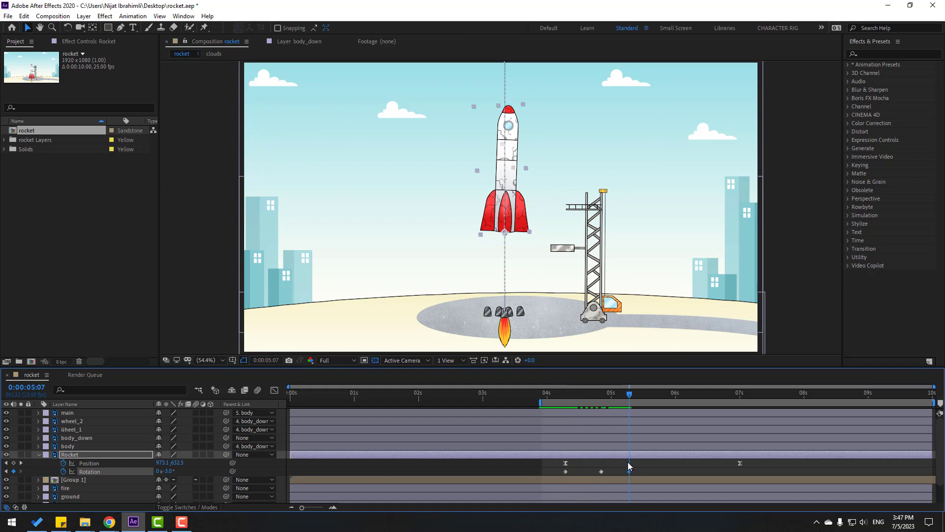
pyautogui.press('space')
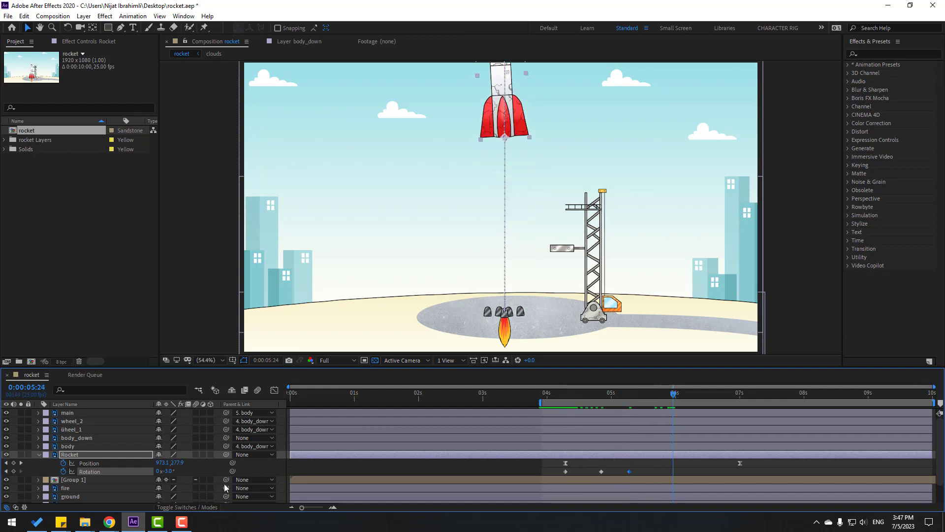
pyautogui.write('2')
pyautogui.press('Return')
pyautogui.moveTo(673, 394); pyautogui.dragTo(714, 397)
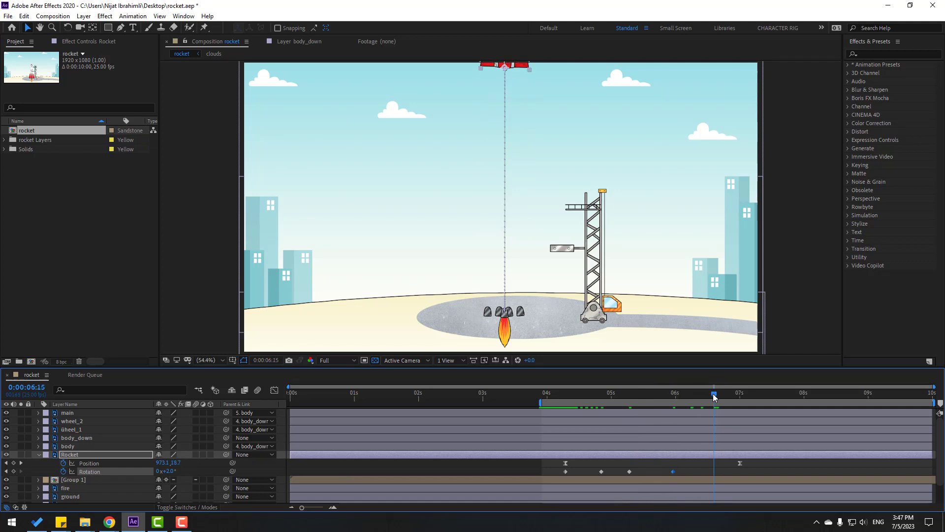
pyautogui.click(170, 471)
pyautogui.write('0')
pyautogui.press('Return')
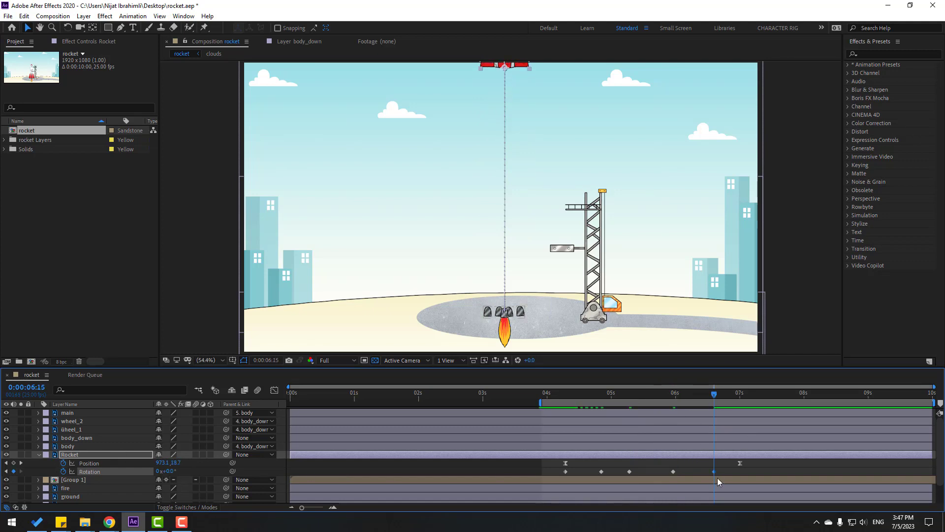
# Apply Easy Ease to all of the Rocket's Rotation keyframes and preview the swaying lift-off
pyautogui.rightClick(565, 472)
pyautogui.moveTo(640, 466)
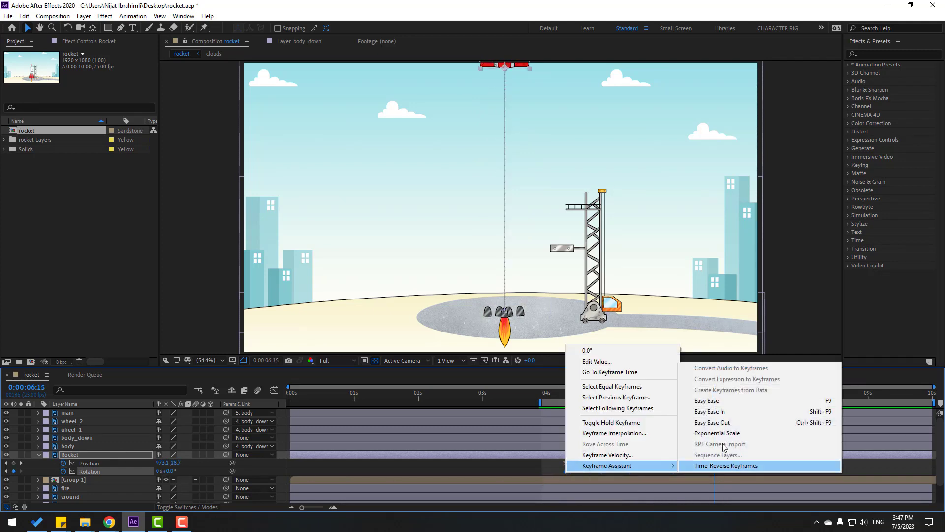
pyautogui.click(719, 400)
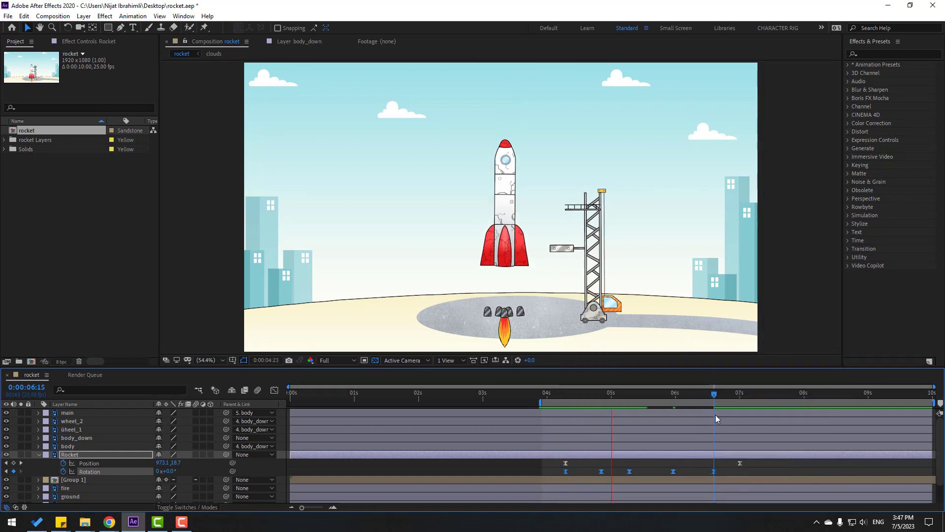
# Parent the Group 1 nozzle layer to the Rocket layer at 0:00:04:07 and preview the motion
pyautogui.click(566, 393)
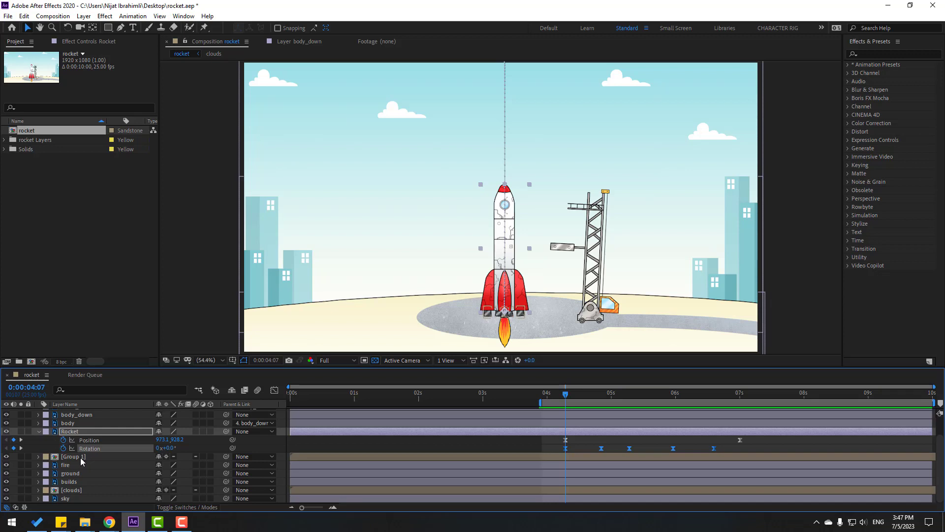
pyautogui.click(82, 457)
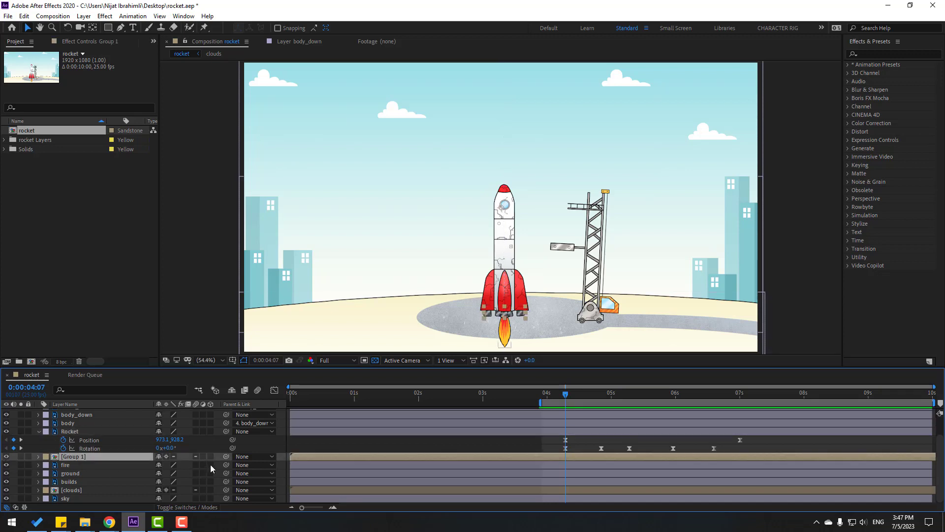
pyautogui.moveTo(98, 441); pyautogui.dragTo(96, 439)
pyautogui.press('space')
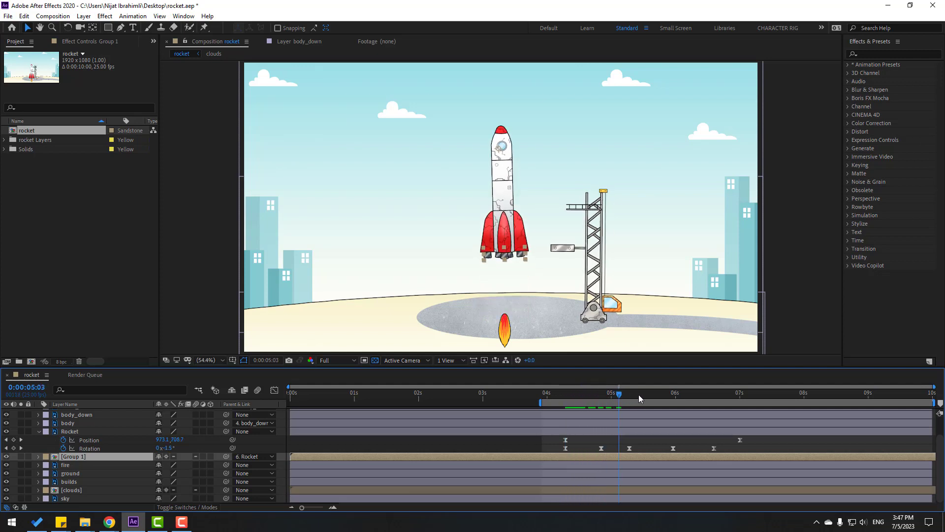
pyautogui.press('space')
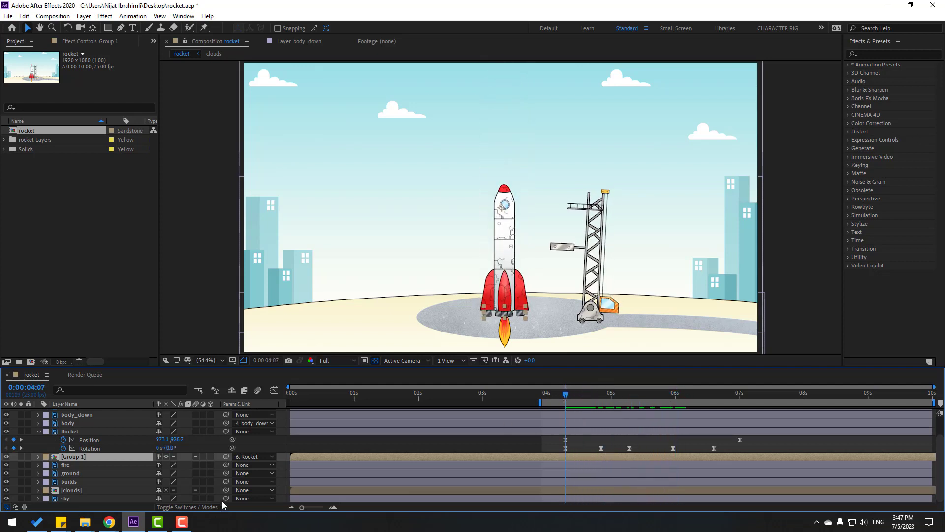
# Parent the fire layer to the Rocket layer and preview the flame moving with it
pyautogui.hotkey('ctrl', 'Down')
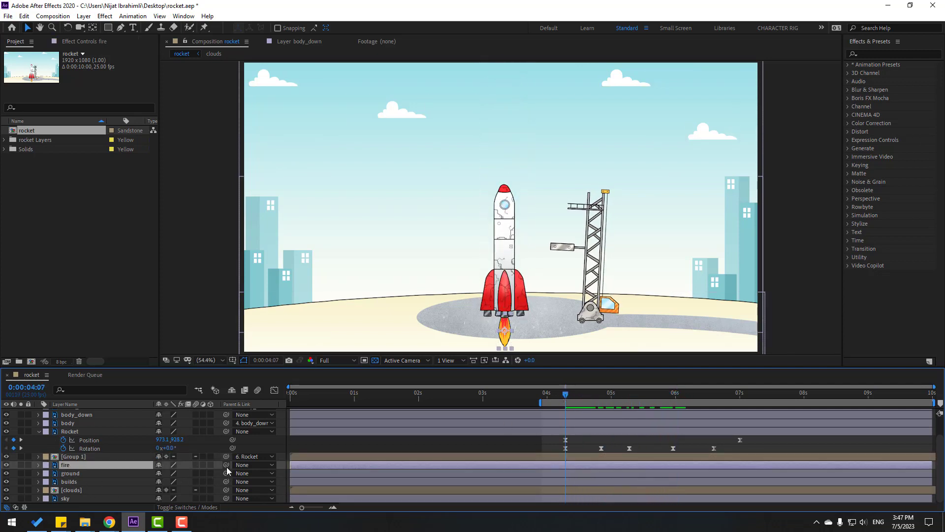
pyautogui.moveTo(227, 467); pyautogui.dragTo(69, 432)
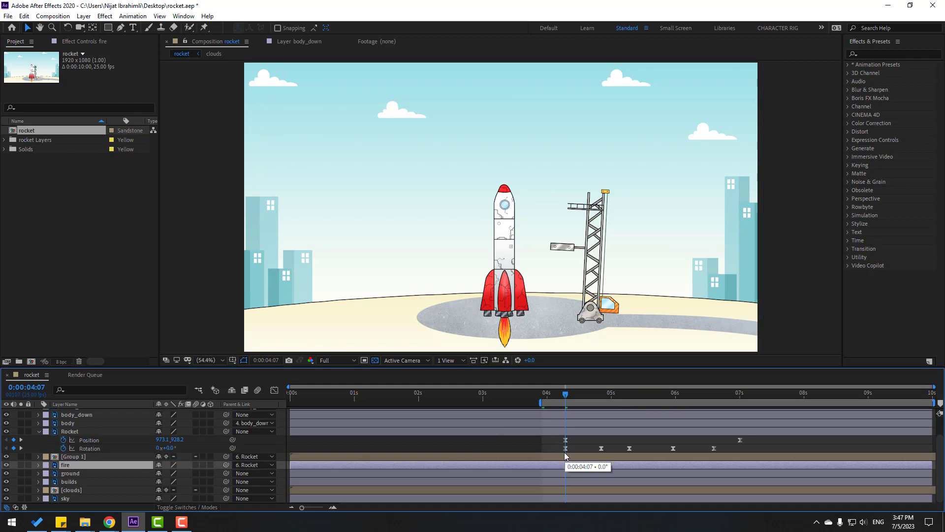
pyautogui.press('space')
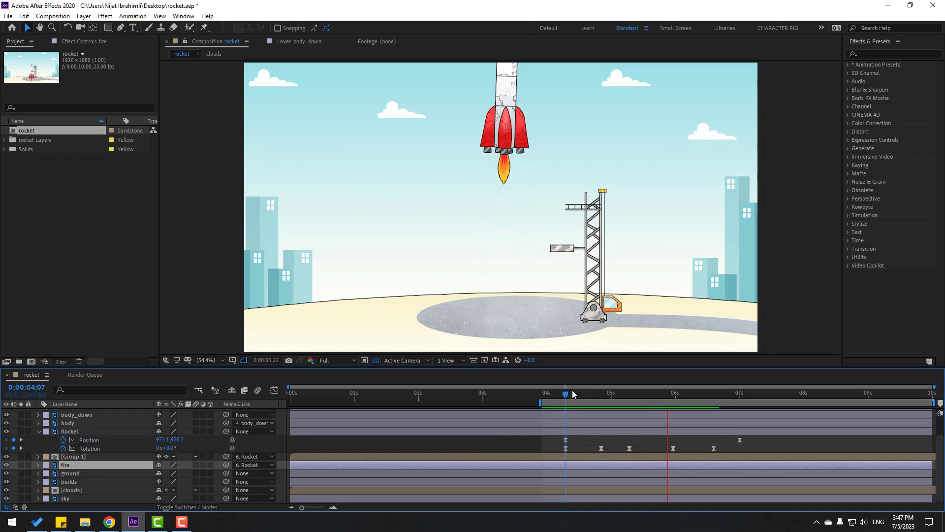
pyautogui.press('space')
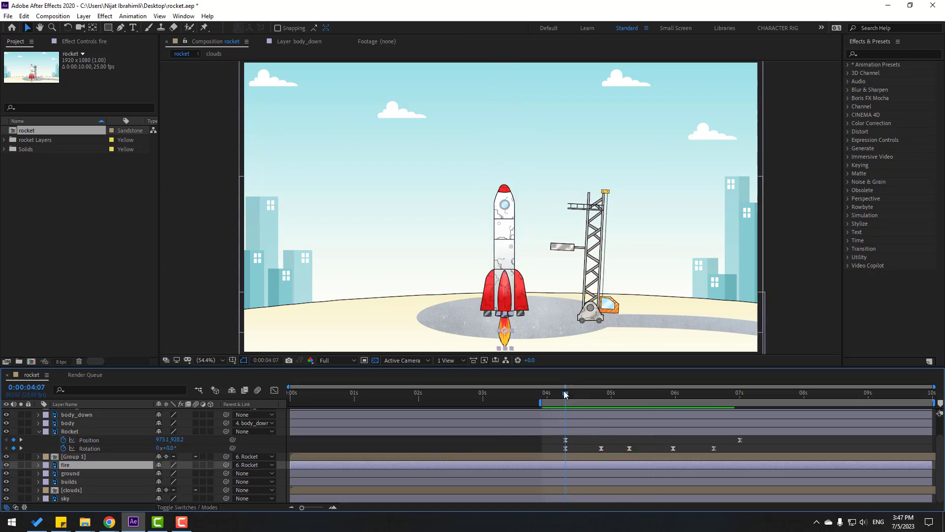
# Apply the Stylize Glow effect to the fire layer, with Glow Radius 60 and Glow Threshold 42.7%
pyautogui.click(882, 54)
pyautogui.write('glow')
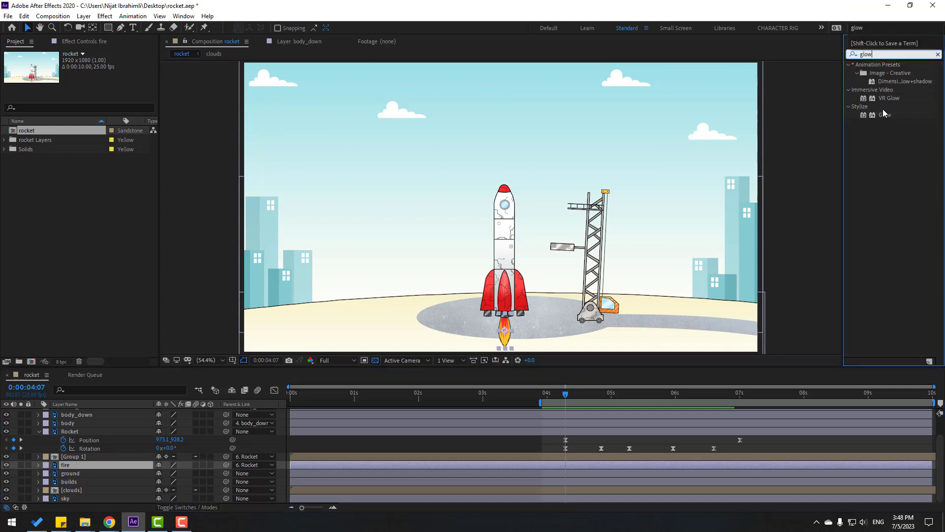
pyautogui.moveTo(884, 114); pyautogui.dragTo(510, 343)
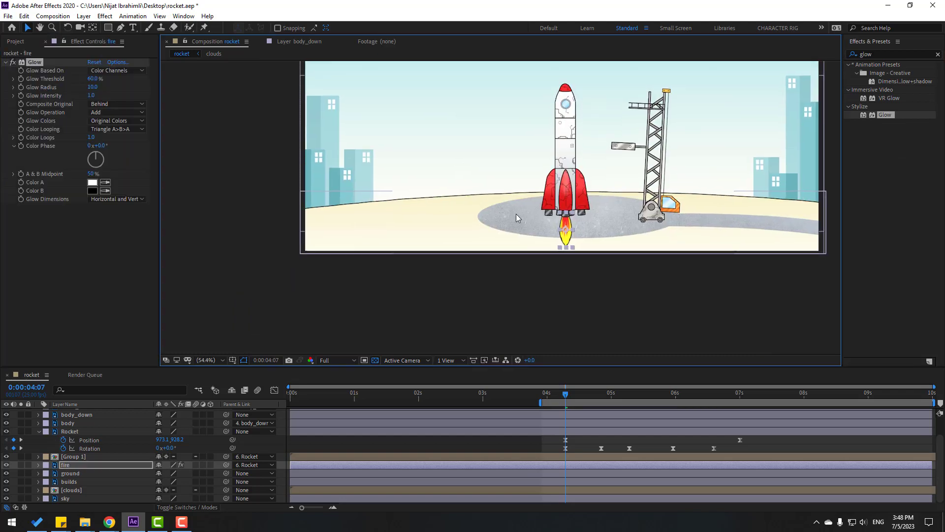
pyautogui.scroll(6, 515, 214)
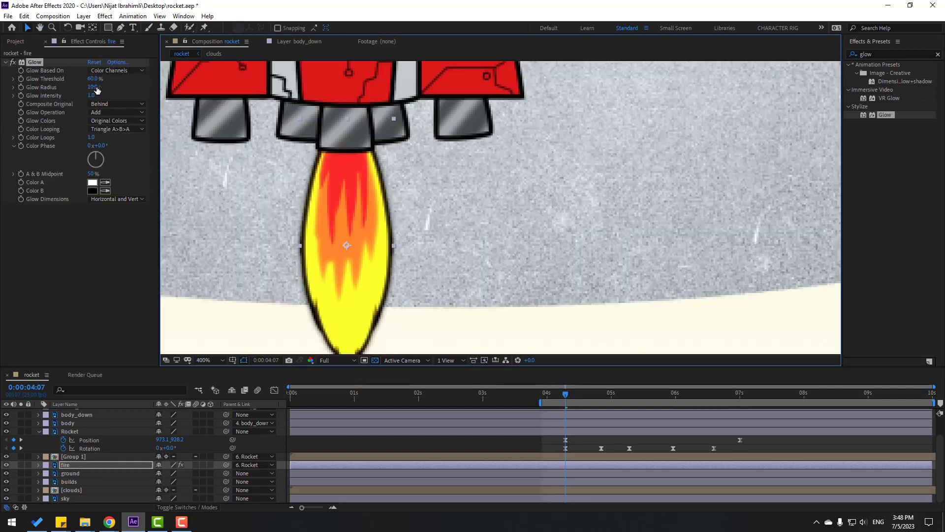
pyautogui.moveTo(96, 88); pyautogui.dragTo(46, 79)
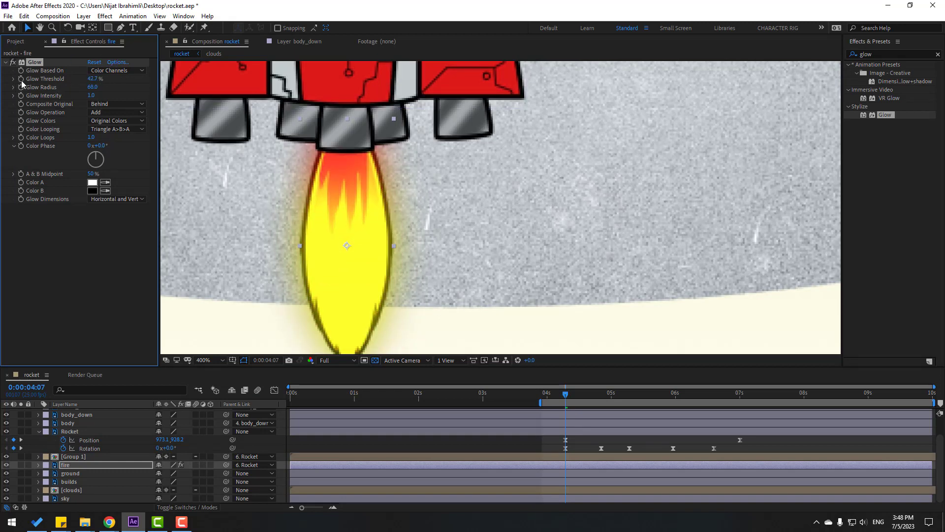
# Keyframe the fire's Glow Threshold every three frames from 0:00:04:07 to 0:00:04:19, alternating higher and lower values from 42.7% to 45.9%, and preview the flicker
pyautogui.press('u')
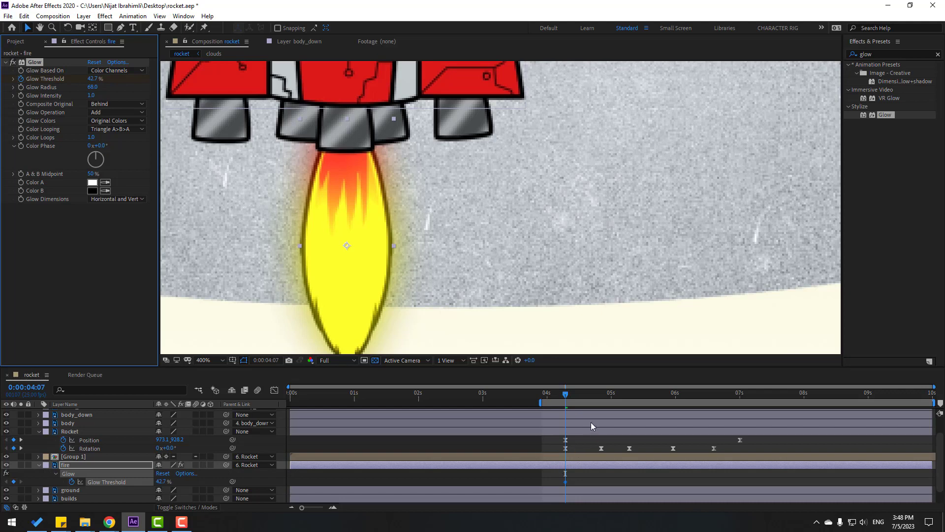
pyautogui.moveTo(567, 393)
pyautogui.mouseDown()
pyautogui.moveTo(575, 394)
pyautogui.moveTo(566, 396)
pyautogui.mouseUp()
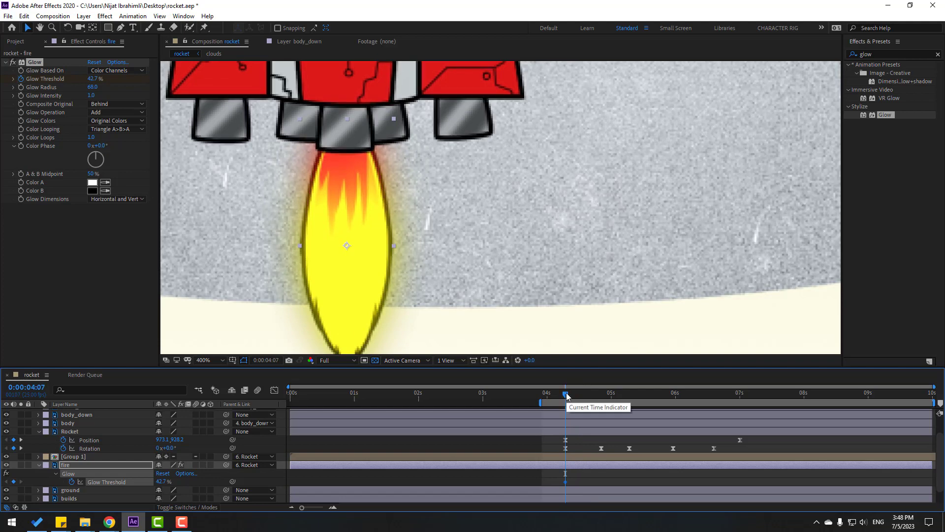
pyautogui.press('space')
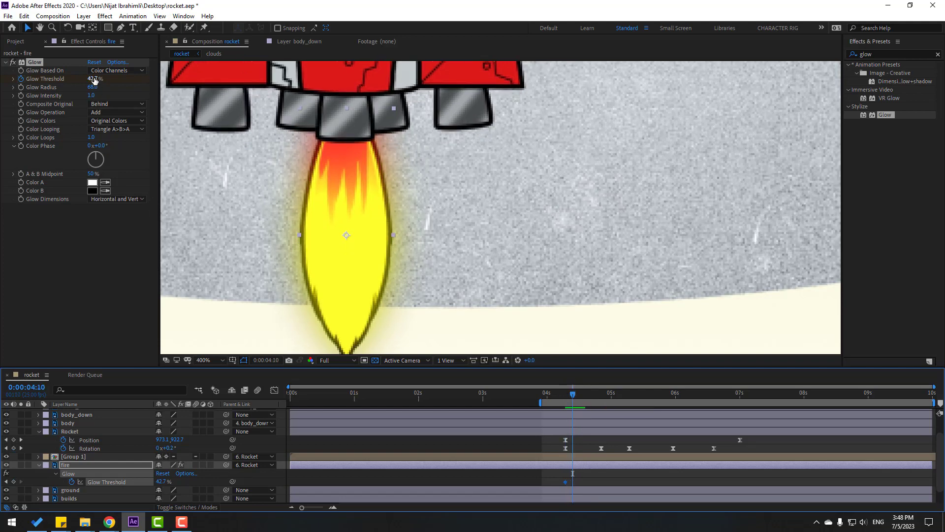
pyautogui.moveTo(94, 81); pyautogui.dragTo(127, 78)
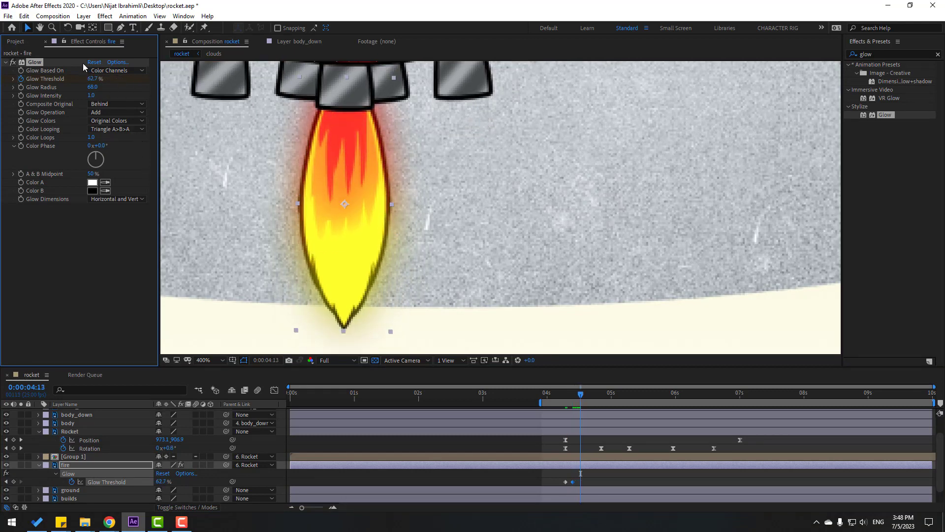
pyautogui.moveTo(91, 79)
pyautogui.mouseDown()
pyautogui.moveTo(73, 79)
pyautogui.moveTo(108, 87)
pyautogui.moveTo(79, 80)
pyautogui.mouseUp()
pyautogui.scroll(-2, 556, 173)
pyautogui.press('space')
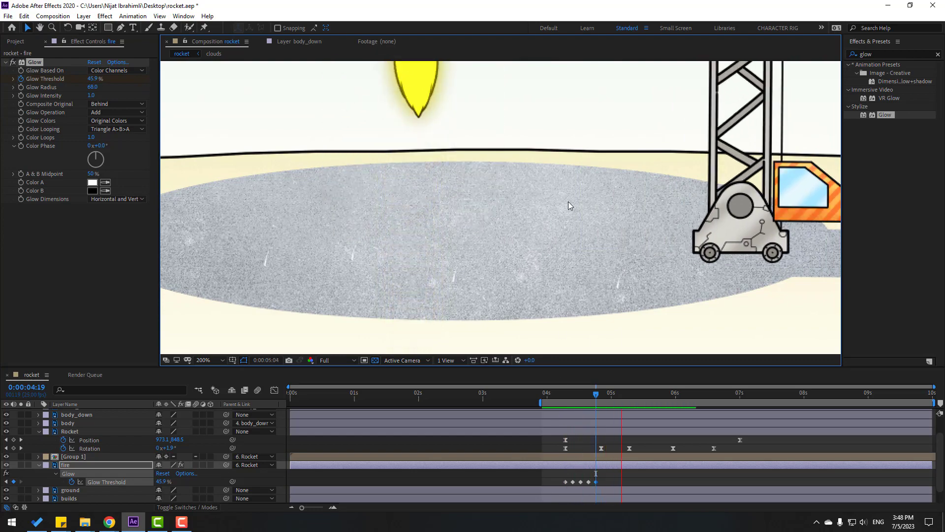
pyautogui.scroll(-2, 568, 202)
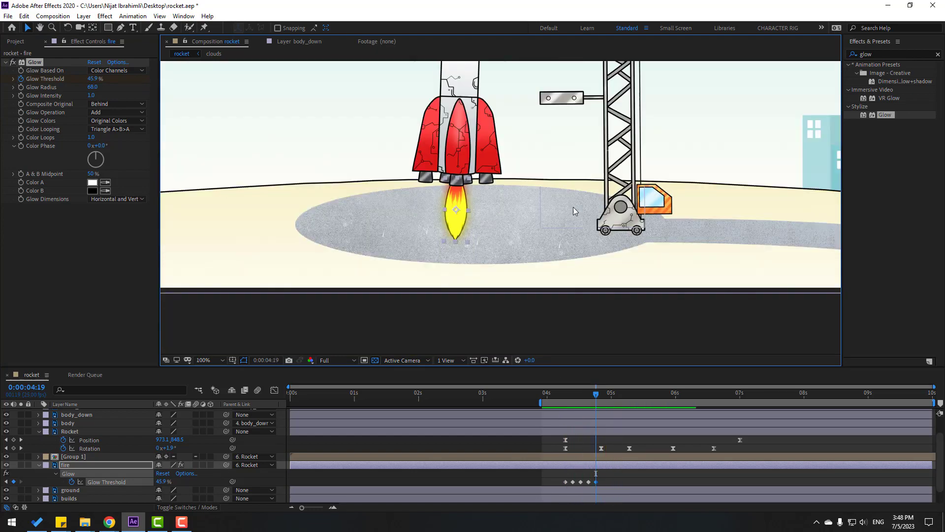
# Apply Easy Ease to the fire layer's five Glow Threshold keyframes
pyautogui.click(568, 464)
pyautogui.rightClick(566, 484)
pyautogui.moveTo(635, 472)
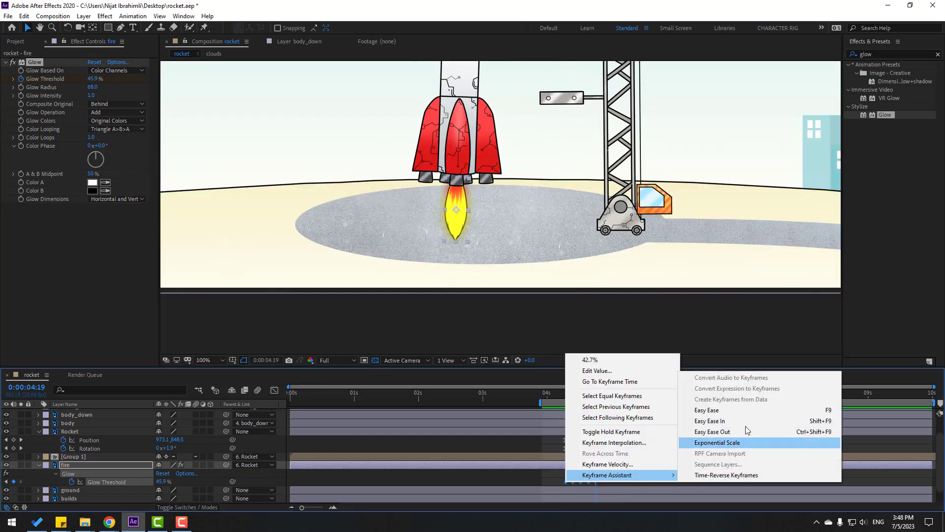
pyautogui.click(699, 411)
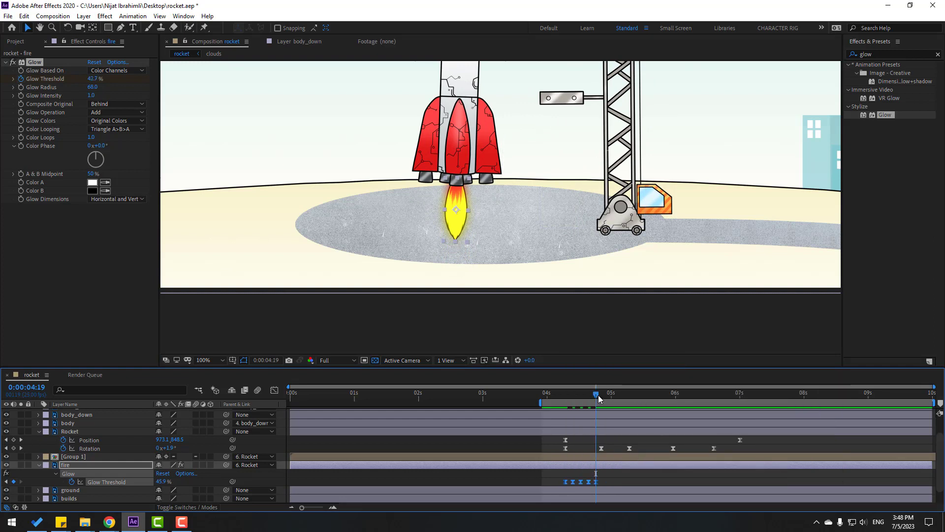
# Paste copies of the eased Glow Threshold keyframes end to end from 0:00:04:19 through 0:00:07:04 and preview the flicker
pyautogui.hotkey('ctrl', 'v')
pyautogui.moveTo(598, 395); pyautogui.dragTo(658, 392)
pyautogui.hotkey('ctrl', 'v')
pyautogui.hotkey('ctrl', 'v')
pyautogui.click(209, 360)
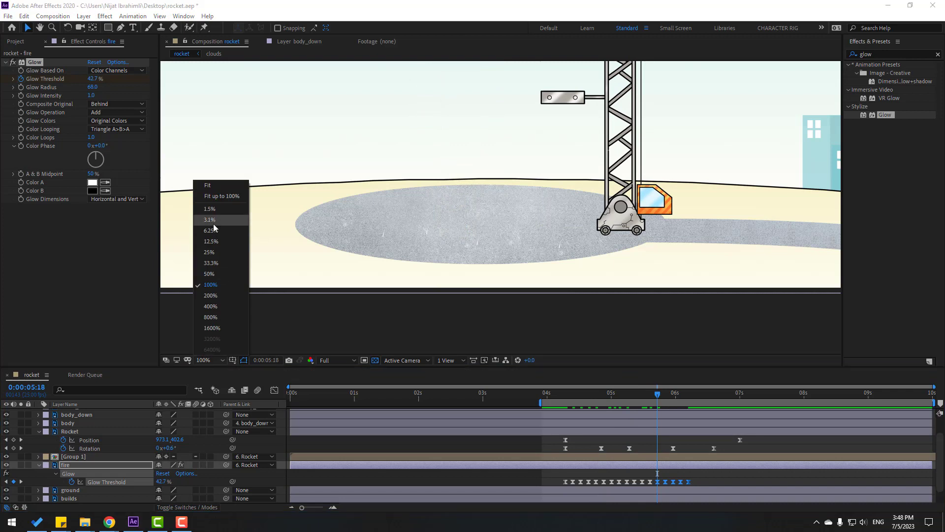
pyautogui.click(218, 195)
pyautogui.moveTo(658, 393); pyautogui.dragTo(719, 395)
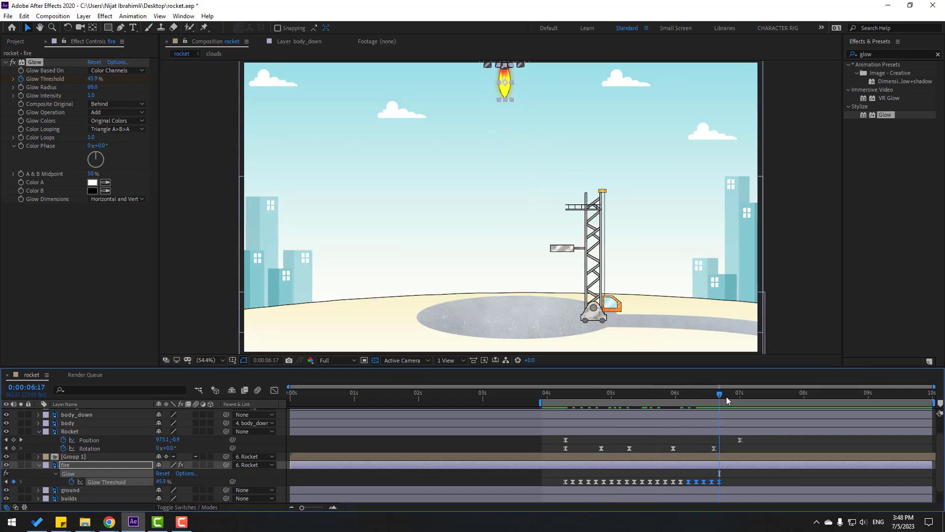
pyautogui.hotkey('ctrl', 'v')
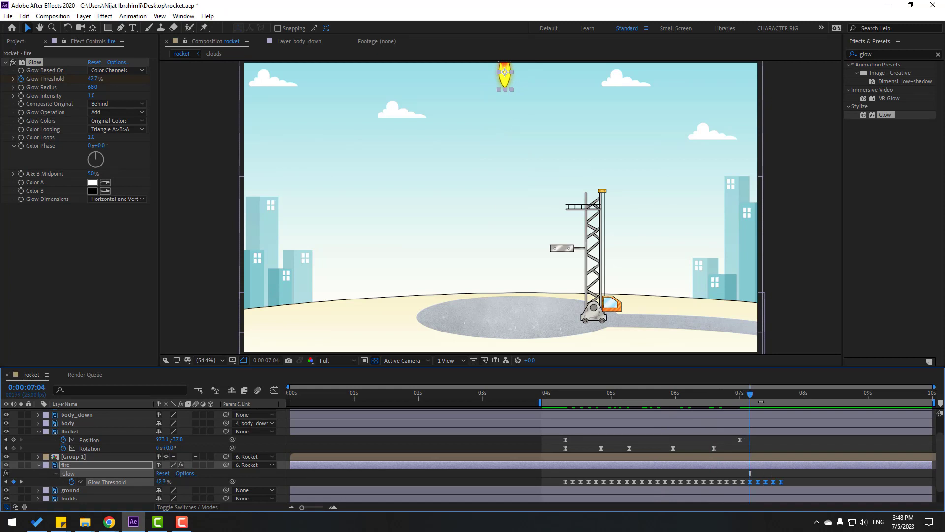
pyautogui.press('space')
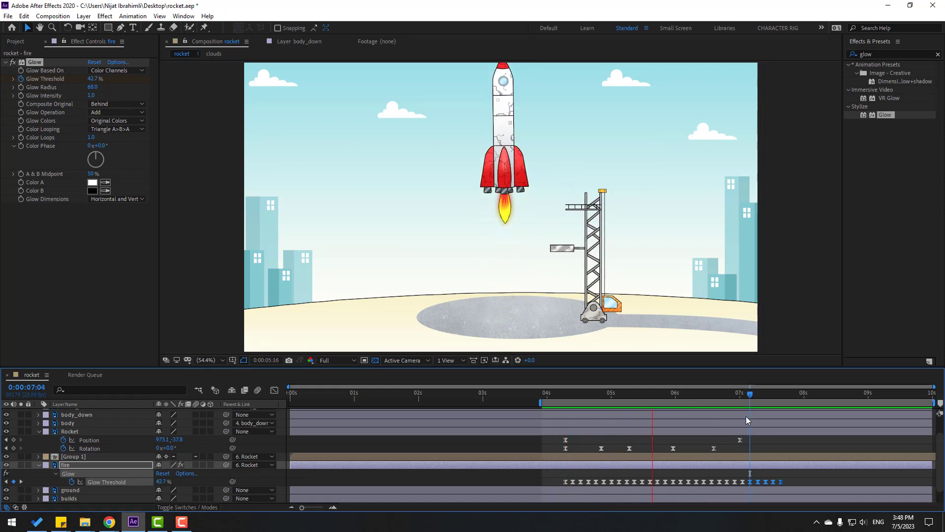
pyautogui.moveTo(578, 391); pyautogui.dragTo(566, 391)
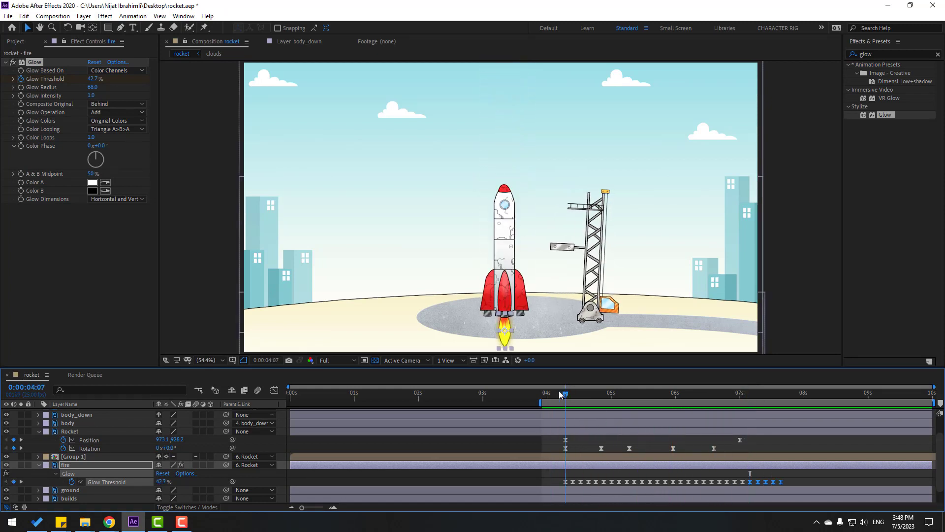
# Find the Wave Warp distort effect and apply it to the fire layer at 0:00:04:07
pyautogui.scroll(4, 522, 246)
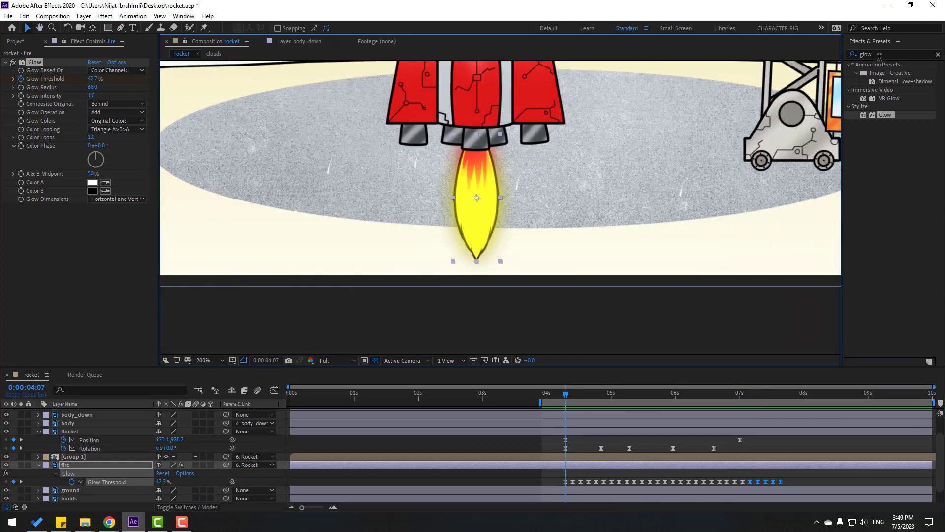
pyautogui.click(880, 55)
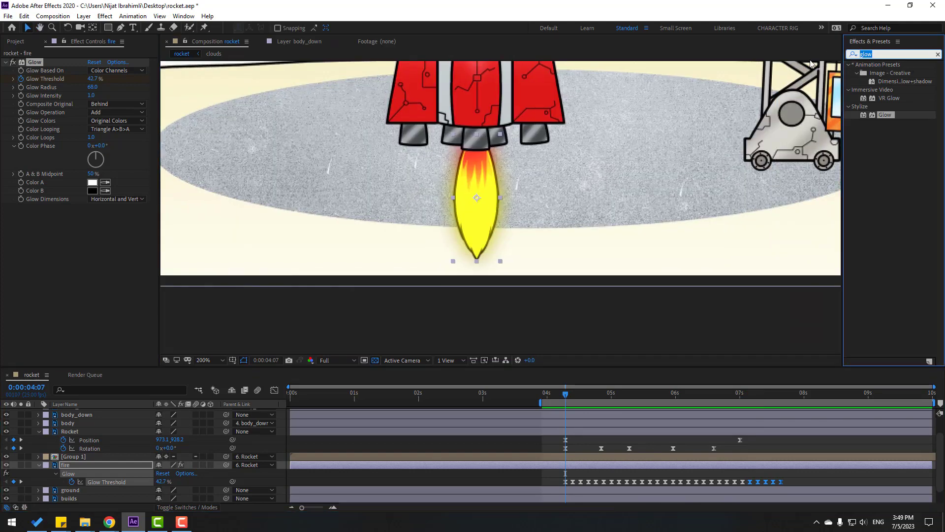
pyautogui.write('wave')
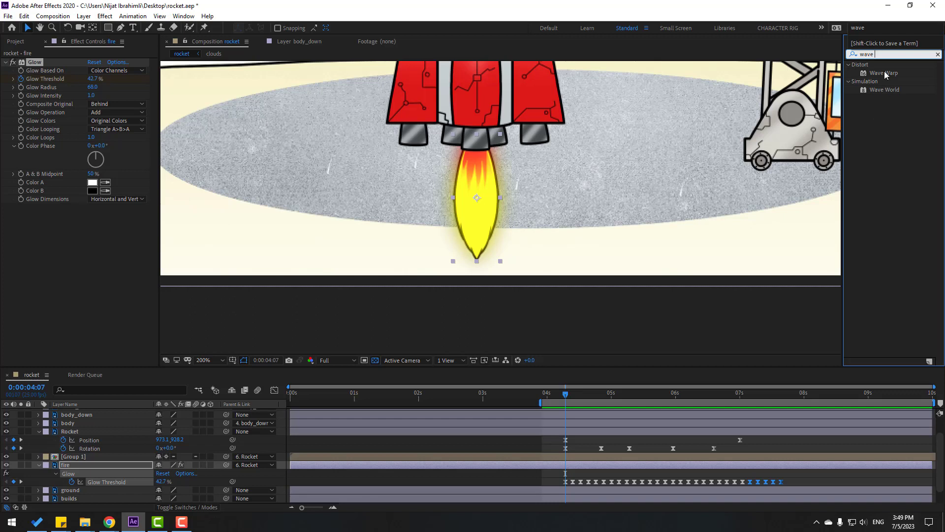
pyautogui.moveTo(881, 72); pyautogui.dragTo(63, 464)
pyautogui.scroll(1, 393, 222)
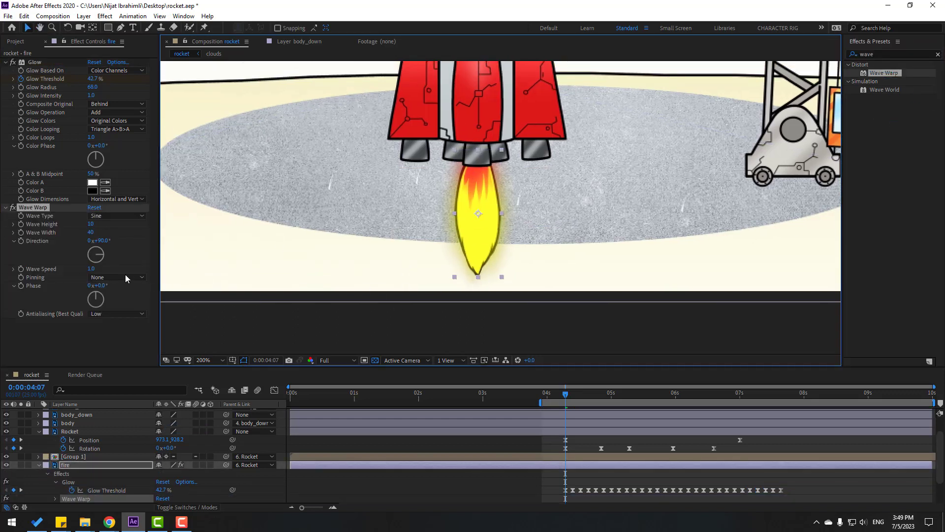
# Set the fire's Wave Warp to Wave Height -23 and Wave Width 35, and preview the distortion
pyautogui.moveTo(90, 227); pyautogui.dragTo(110, 232)
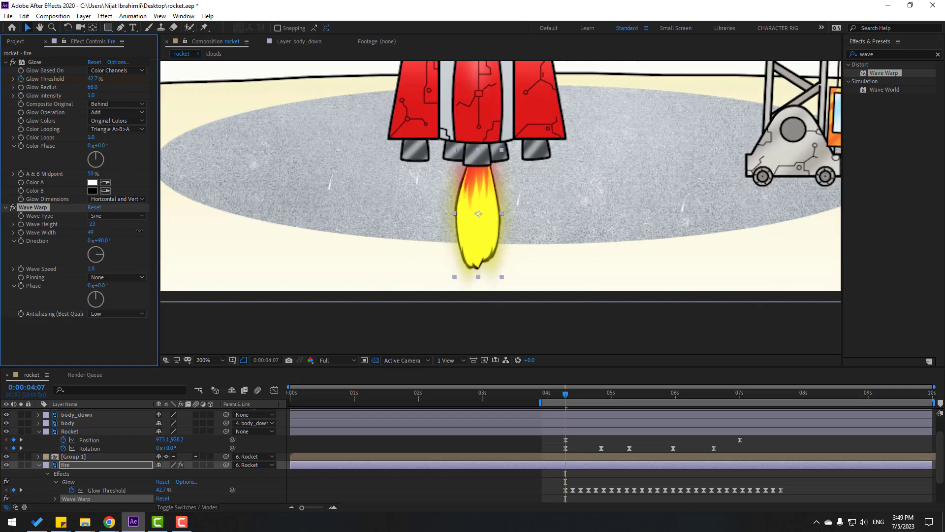
pyautogui.moveTo(284, 227); pyautogui.dragTo(154, 274)
pyautogui.press('space')
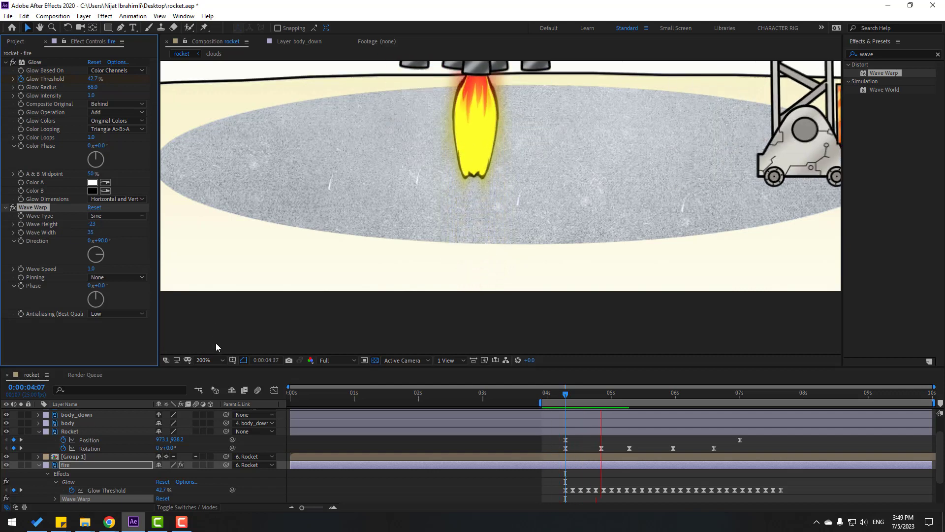
pyautogui.press('space')
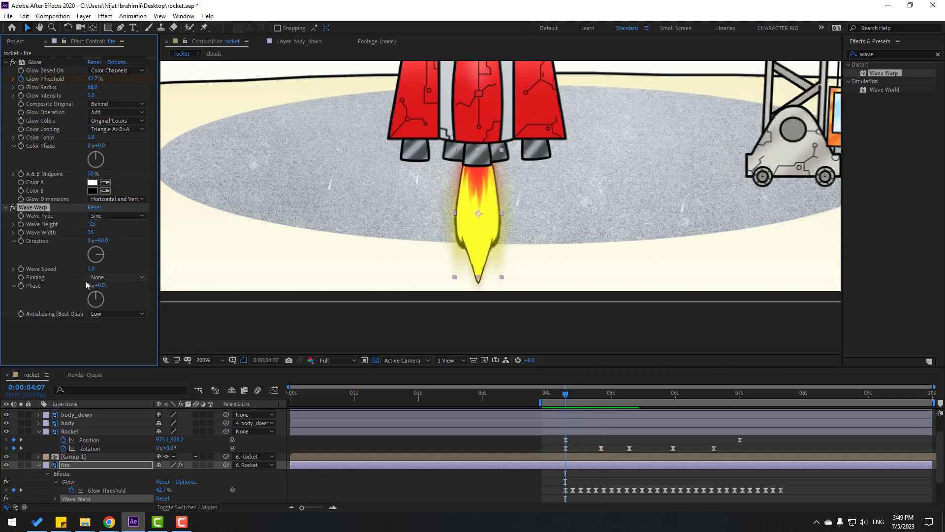
# Set the fire's Wave Speed to 5 and preview the faster flame motion
pyautogui.click(91, 268)
pyautogui.write('5')
pyautogui.press('Return')
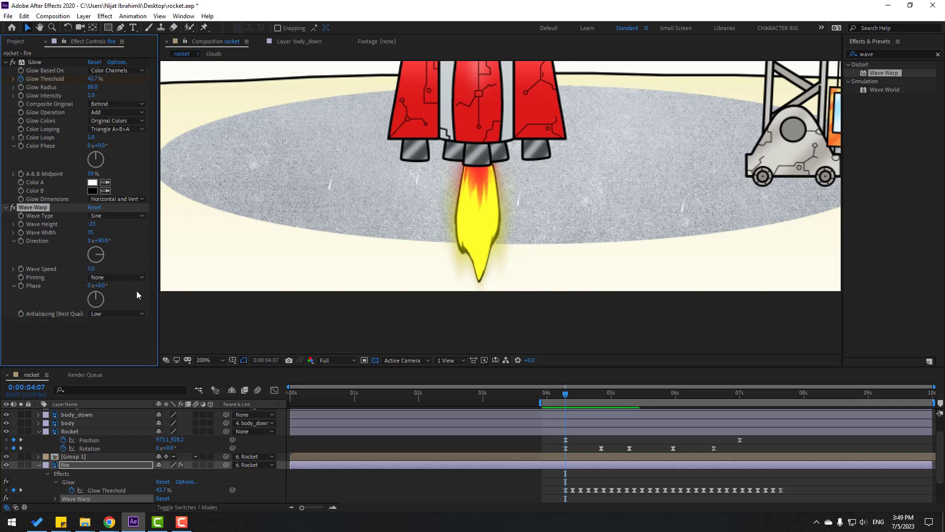
pyautogui.press('space')
pyautogui.press('space')
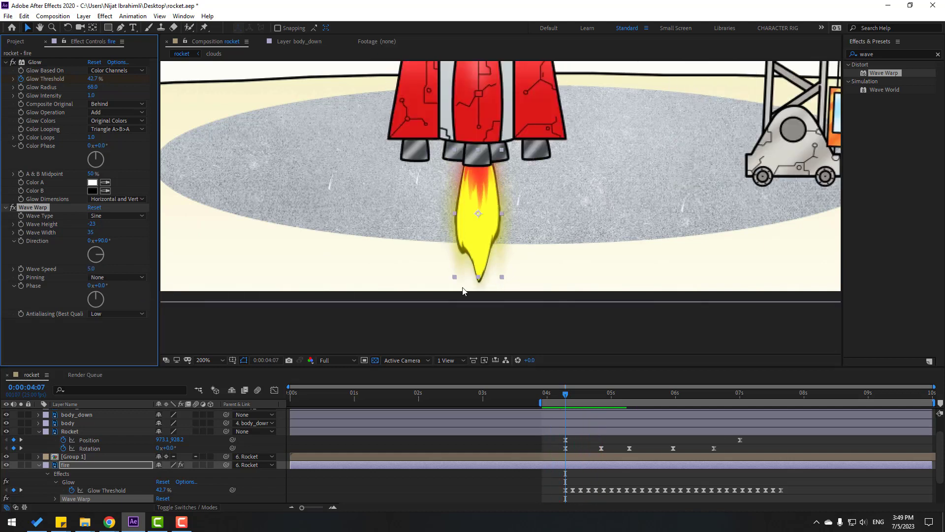
pyautogui.press('space')
pyautogui.press('space')
# Try Top Edge pinning for the fire's Wave Warp and preview it
pyautogui.click(107, 277)
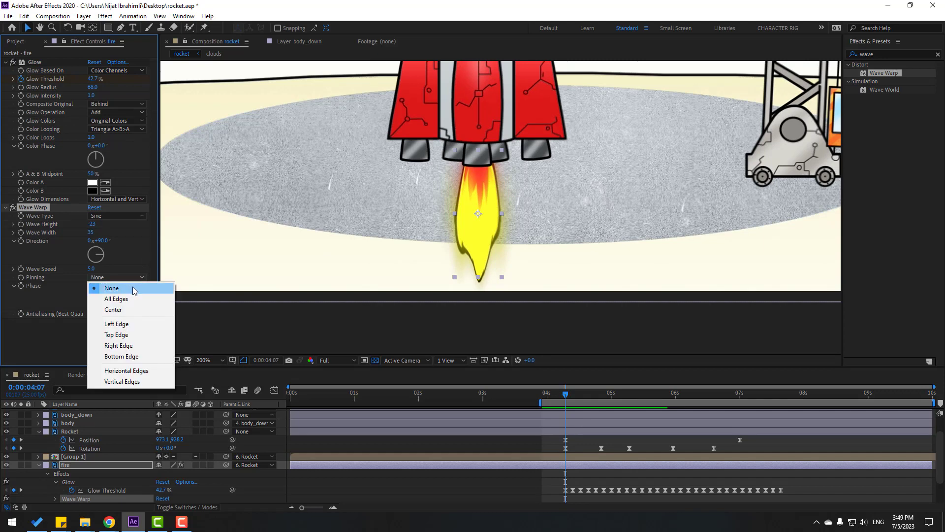
pyautogui.click(123, 336)
pyautogui.press('space')
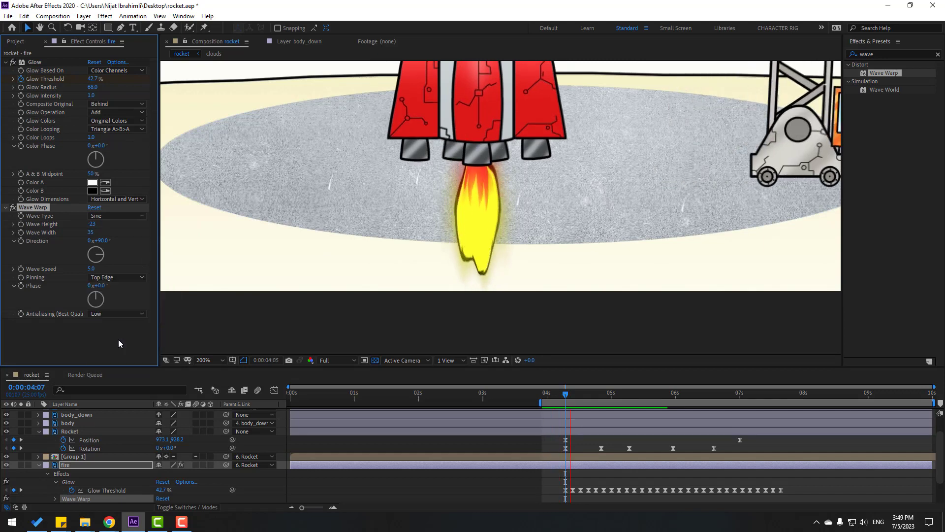
# Set the Wave Warp pinning to Bottom Edge and preview the launch in the whole scene
pyautogui.click(128, 277)
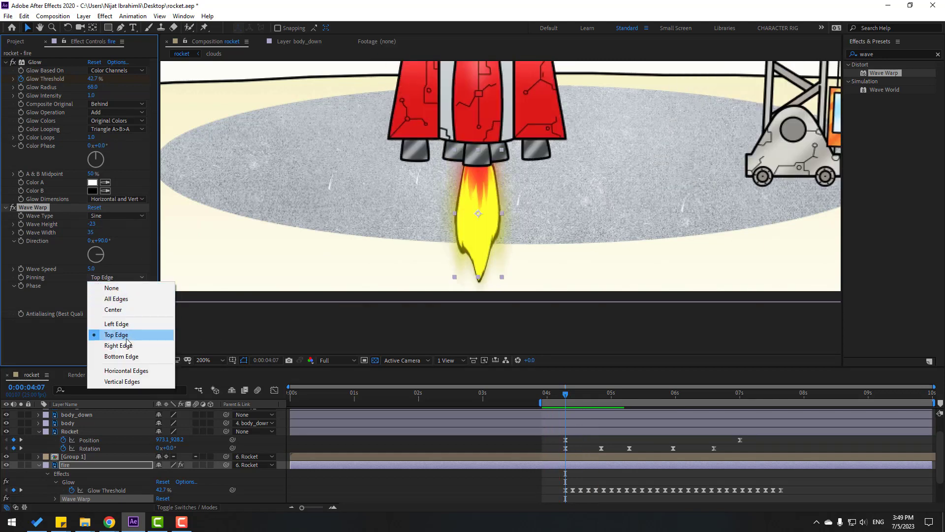
pyautogui.click(120, 357)
pyautogui.press('space')
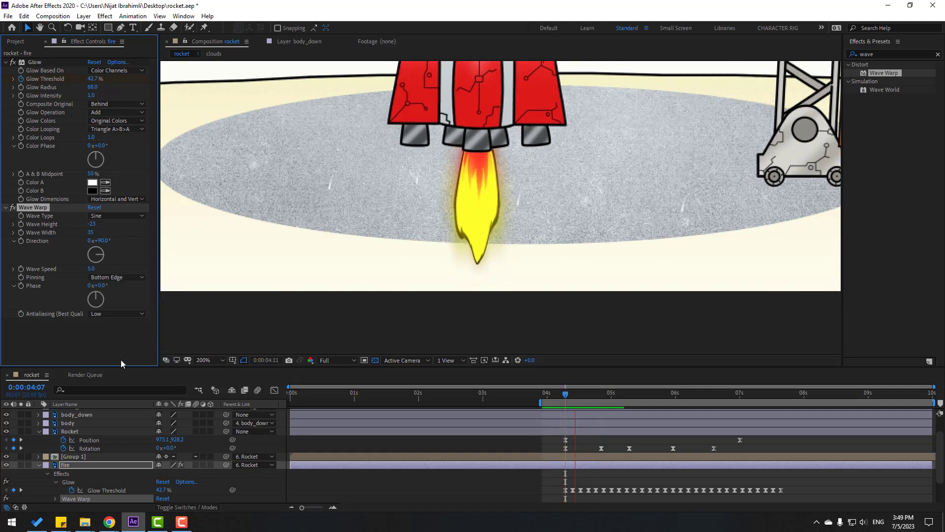
pyautogui.scroll(-6, 420, 229)
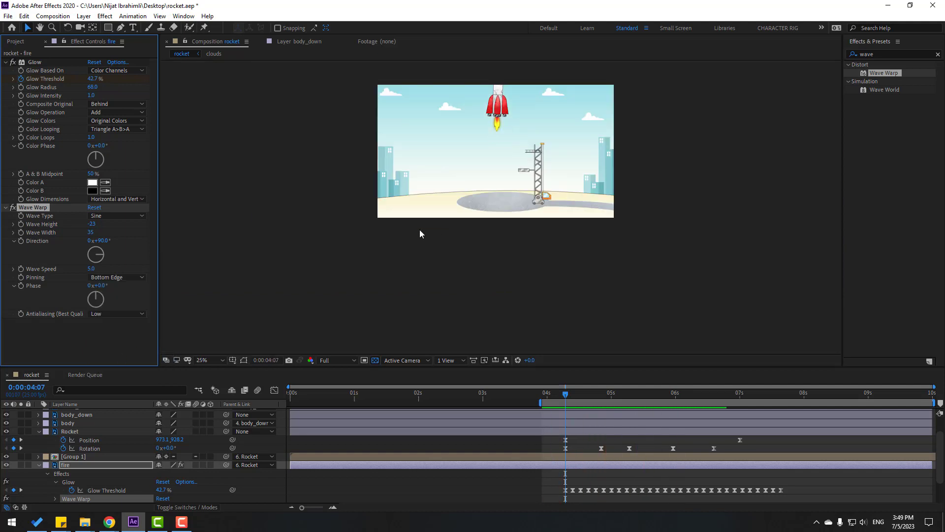
pyautogui.press('space')
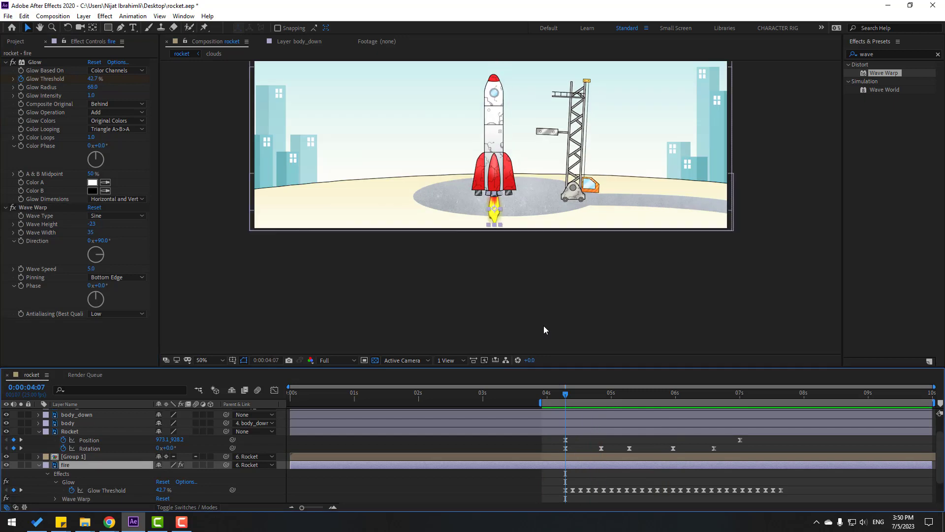
# Duplicate the fire layer twice and place the copies under the rocket's two outer nozzles
pyautogui.press('.')
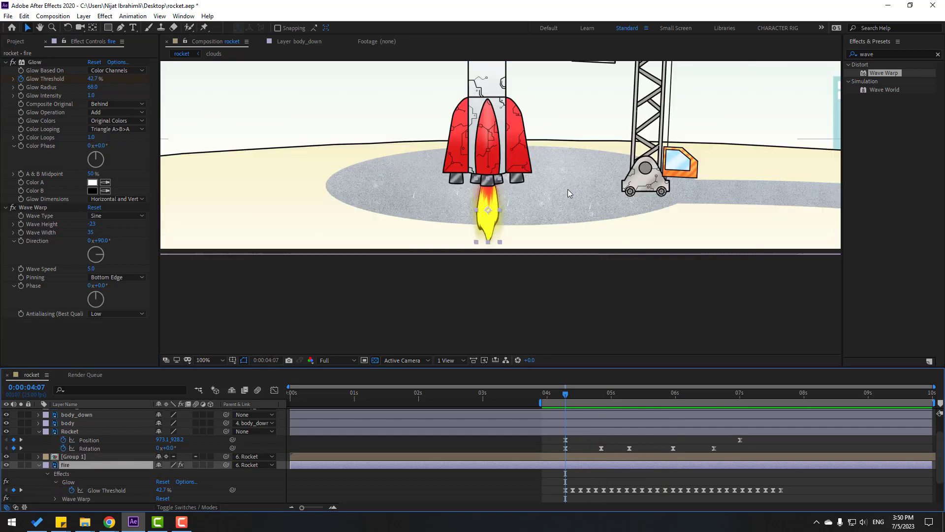
pyautogui.hotkey('ctrl', 'd')
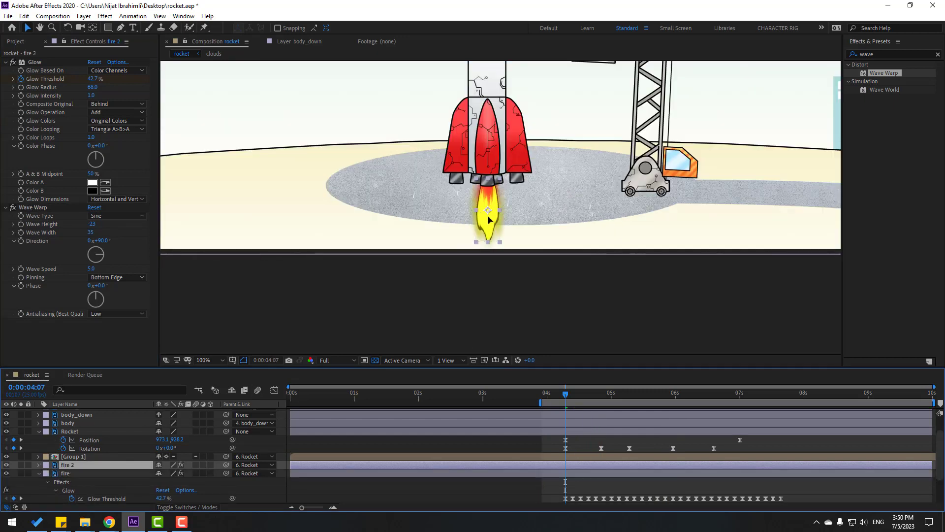
pyautogui.moveTo(489, 219); pyautogui.dragTo(458, 208)
pyautogui.hotkey('ctrl', 'd')
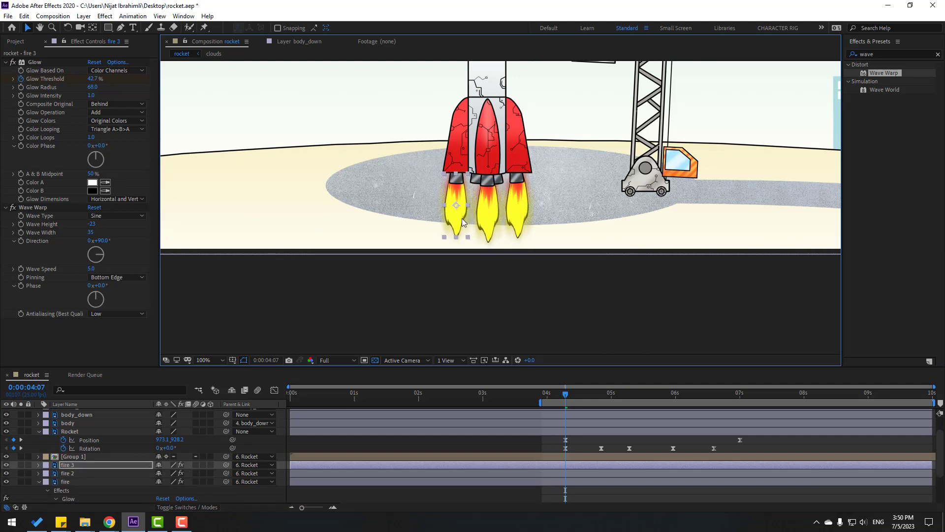
# Duplicate the flame two more times and place fire 4 and fire 5 under the rocket's two inner nozzles
pyautogui.scroll(4, 462, 218)
pyautogui.hotkey('ctrl', 'd')
pyautogui.moveTo(336, 167); pyautogui.dragTo(476, 164)
pyautogui.press('Return')
pyautogui.press('Return')
pyautogui.hotkey('ctrl', 'd')
pyautogui.press('Return')
pyautogui.scroll(-4, 540, 199)
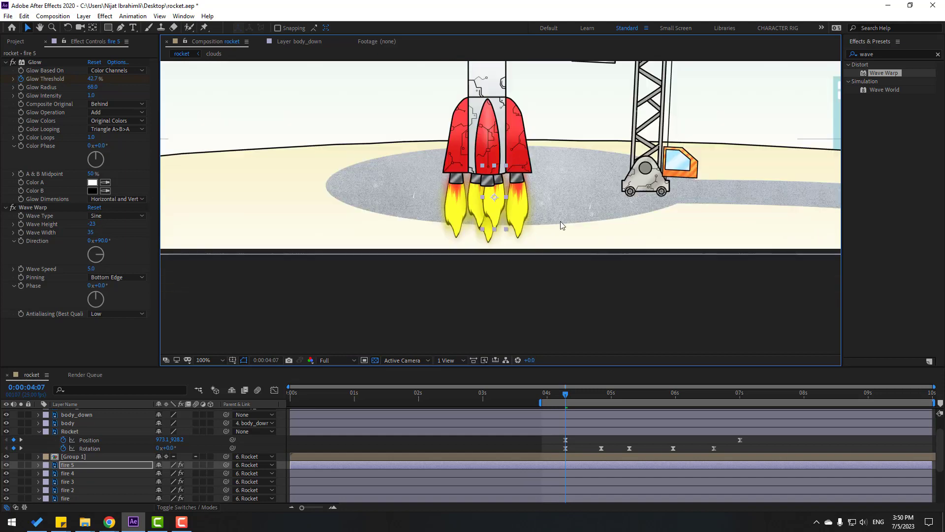
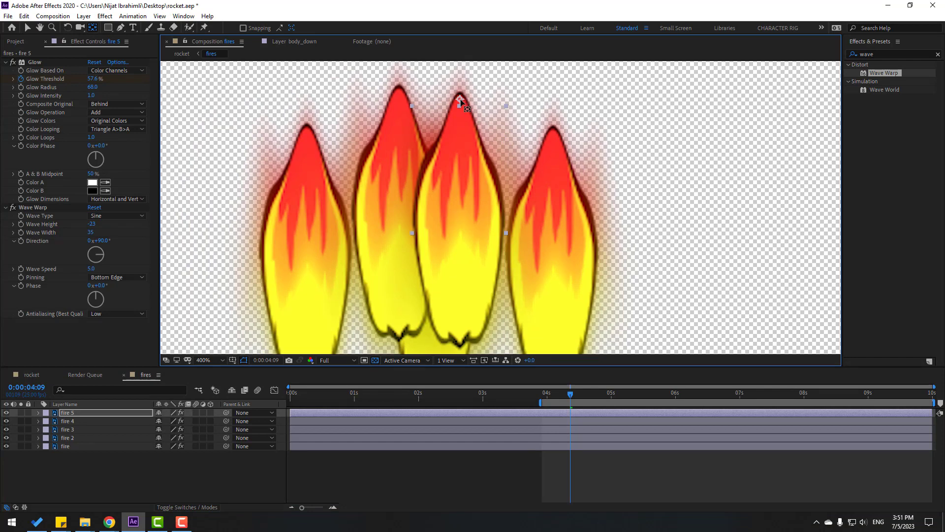
# Move the anchor points of fire 4 and fire 3 to the top tips of their flames
pyautogui.hotkey('ctrl', 'Down')
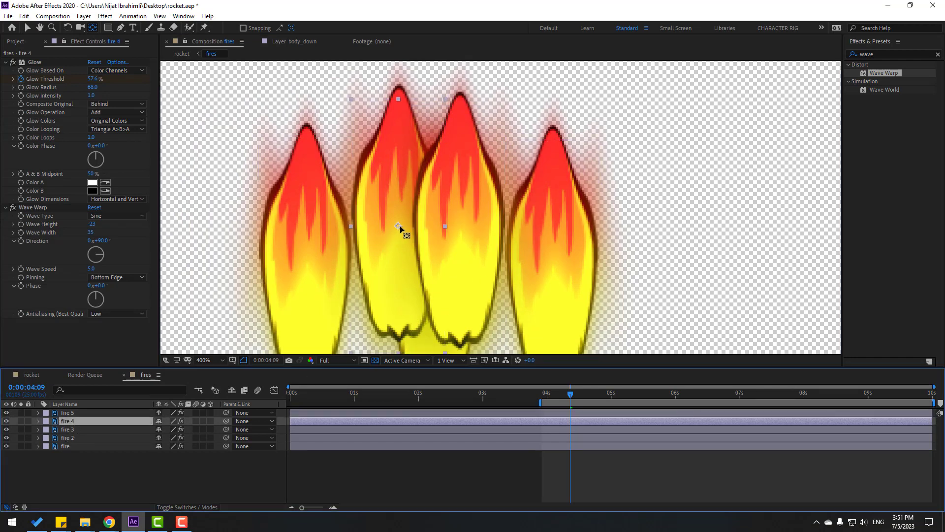
pyautogui.click(401, 227)
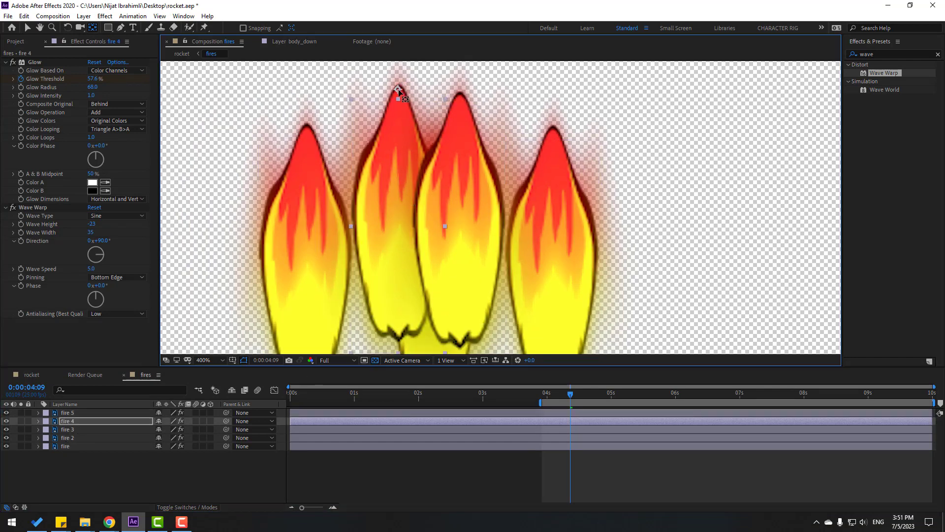
pyautogui.click(338, 282)
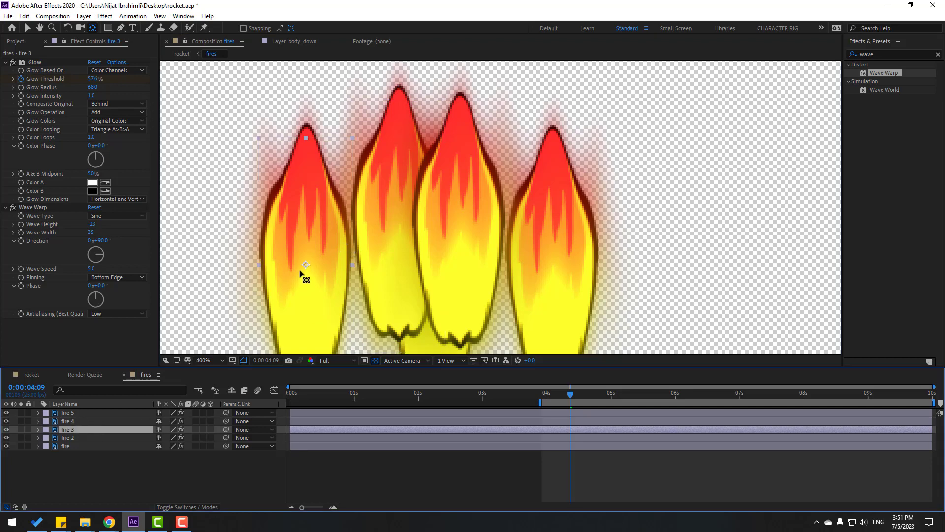
pyautogui.moveTo(306, 265); pyautogui.dragTo(305, 129)
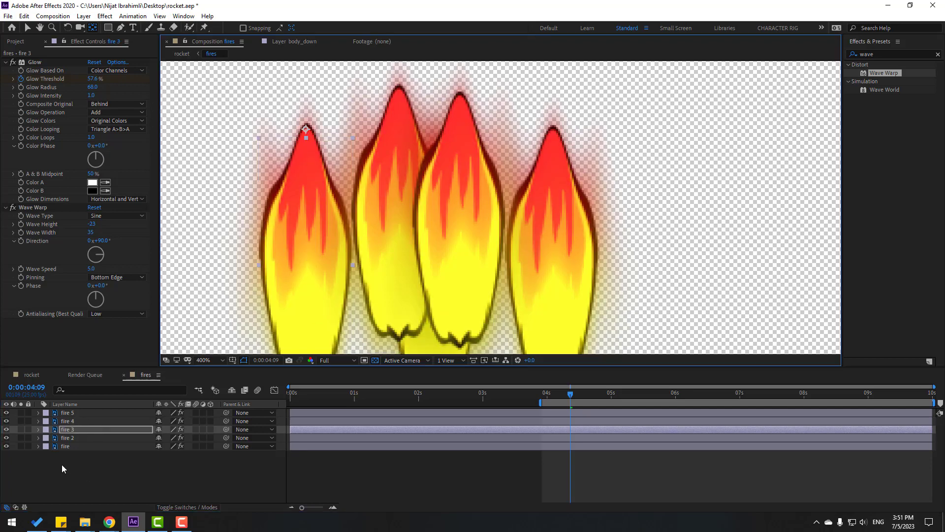
# Move the anchor points of fire 2 and fire to their top tips, soloing the fire layer while adjusting it
pyautogui.click(69, 437)
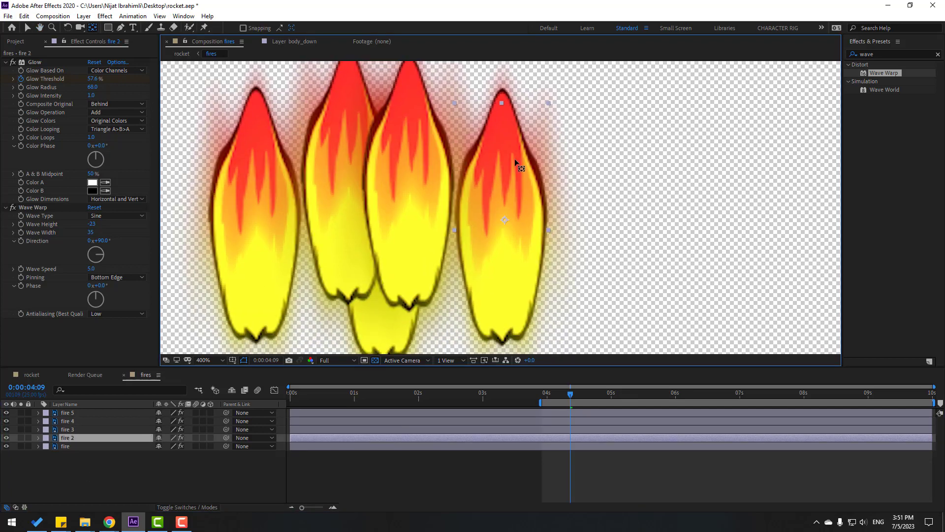
pyautogui.click(69, 446)
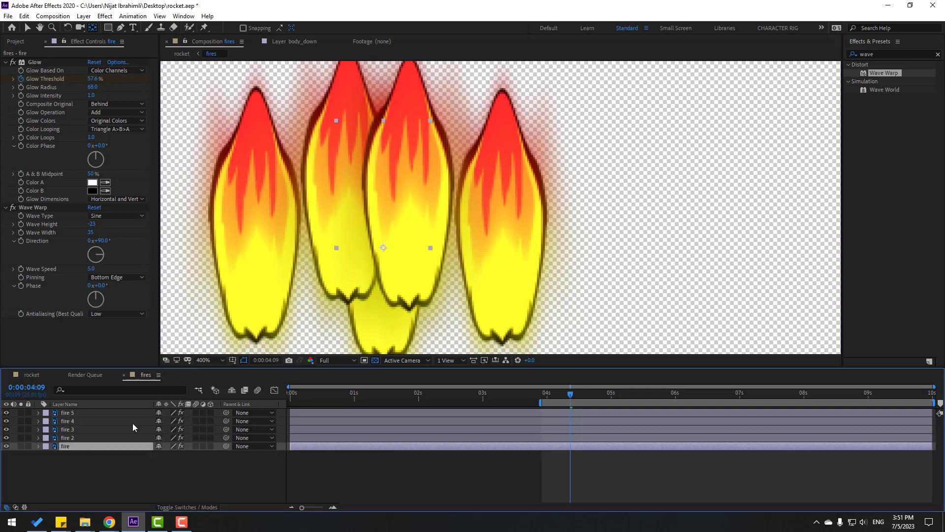
pyautogui.click(20, 448)
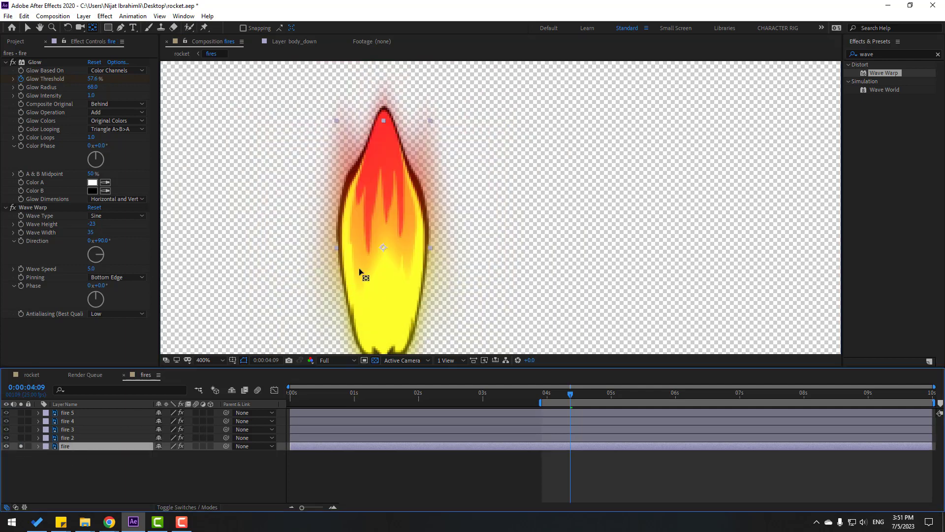
pyautogui.click(387, 237)
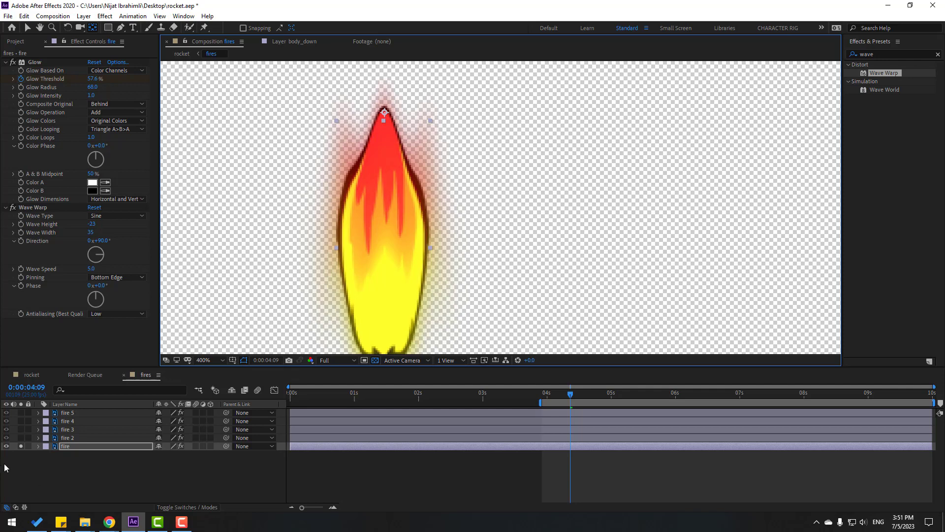
pyautogui.click(20, 446)
pyautogui.click(27, 28)
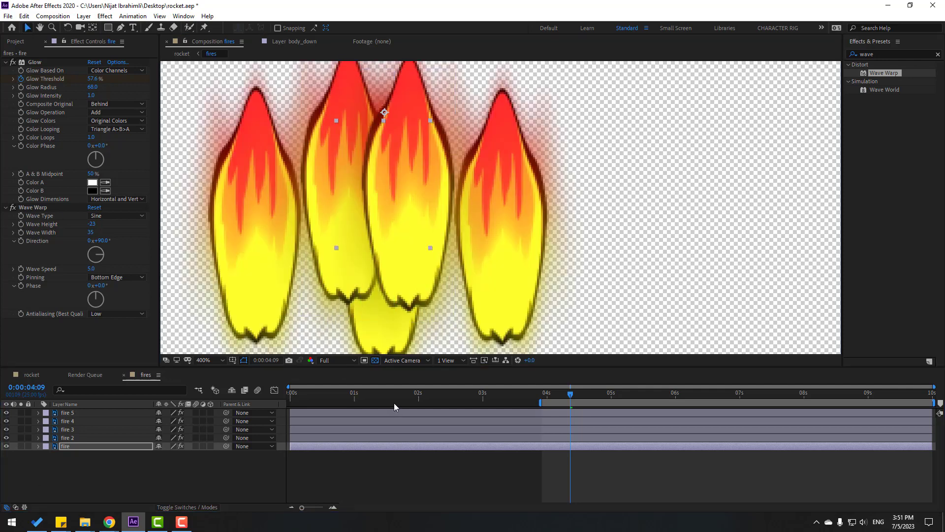
# Unlink fire 5's scale proportions and keyframe its vertical scale from 0% at 0:00:03:23 to 34% just after four seconds
pyautogui.press('space')
pyautogui.click(63, 445)
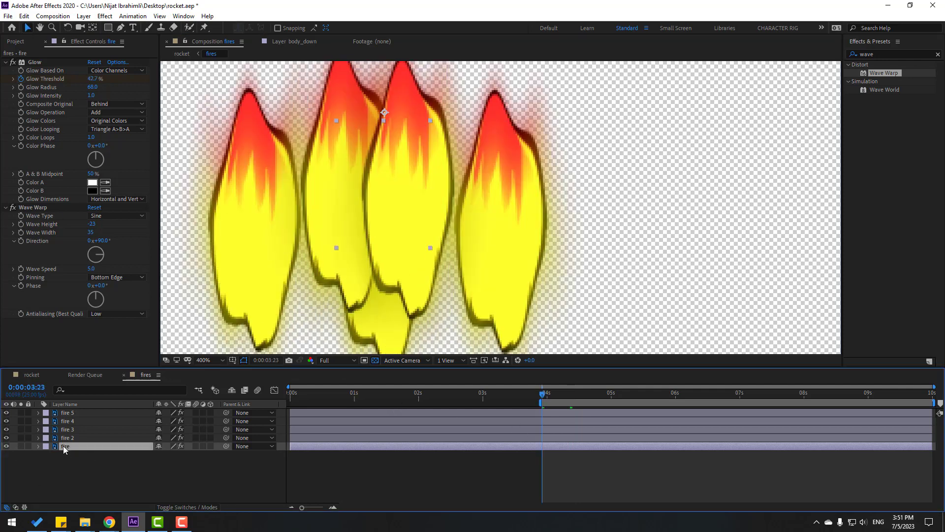
pyautogui.click(73, 414)
pyautogui.scroll(-2, 482, 240)
pyautogui.press('s')
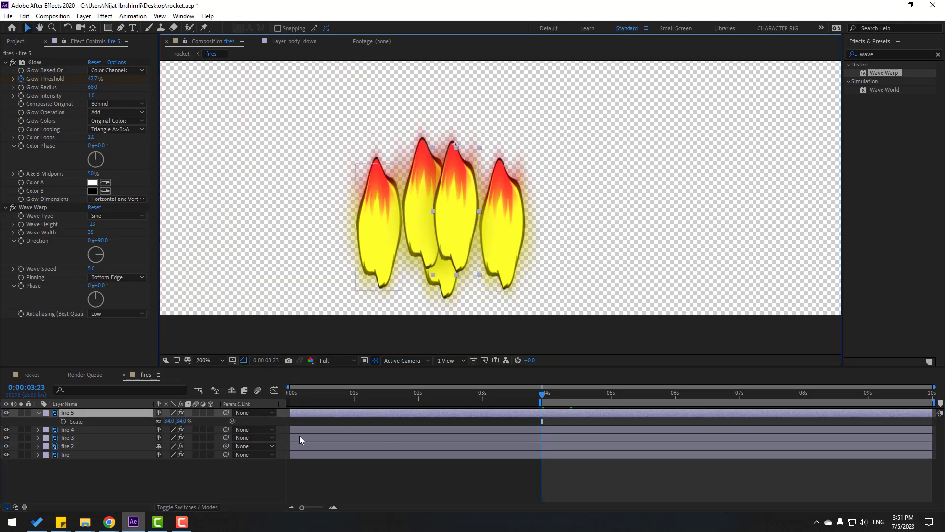
pyautogui.click(158, 421)
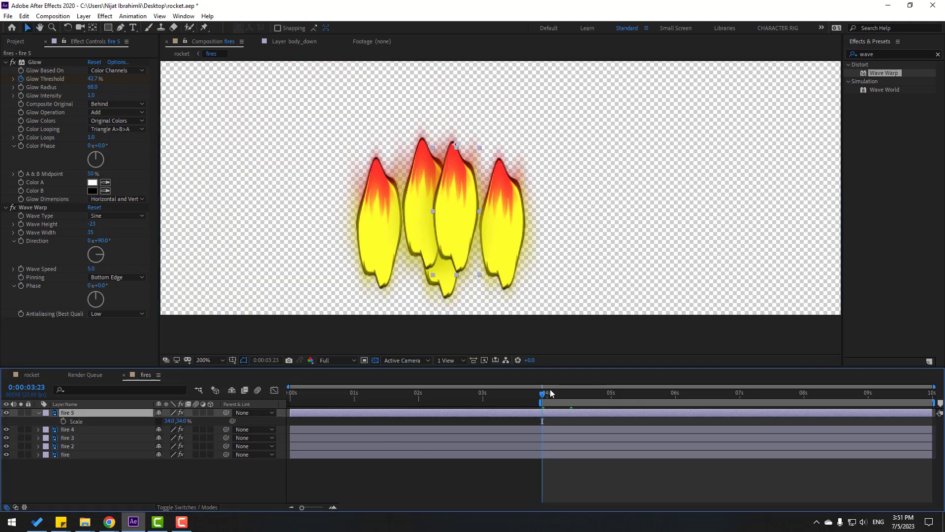
pyautogui.click(565, 398)
pyautogui.moveTo(565, 397); pyautogui.dragTo(542, 397)
pyautogui.click(64, 422)
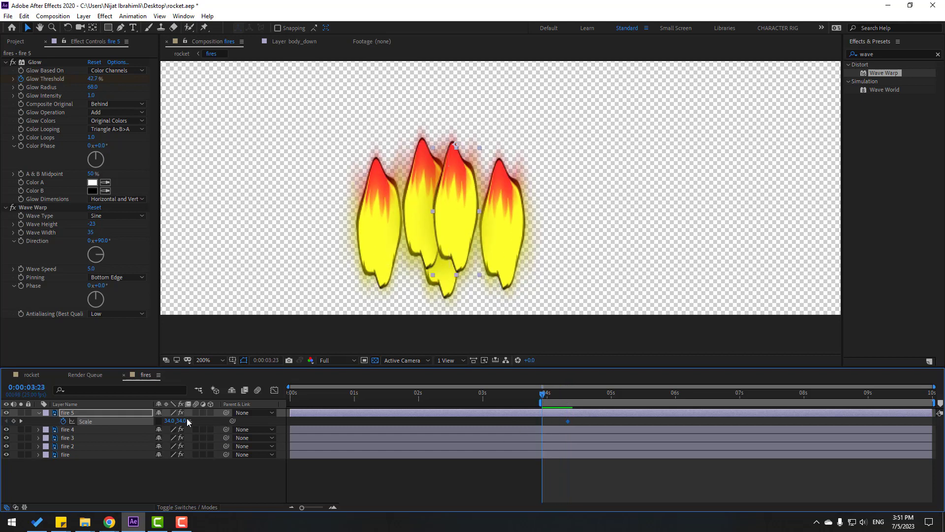
pyautogui.moveTo(187, 422); pyautogui.dragTo(181, 422)
pyautogui.moveTo(541, 394); pyautogui.dragTo(539, 439)
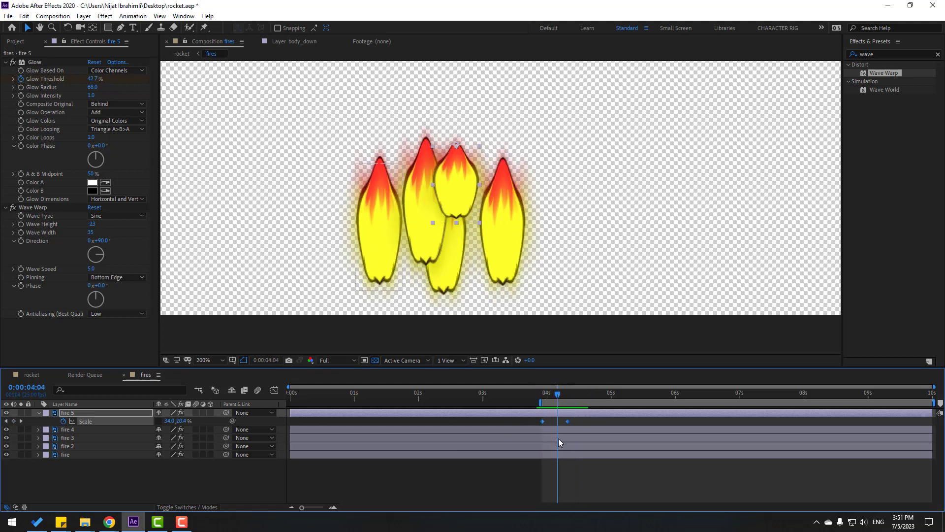
# Paste fire 5's scale keyframes onto fire 4, fire 3, fire 2 and fire, starting at 0:00:03:23
pyautogui.click(544, 393)
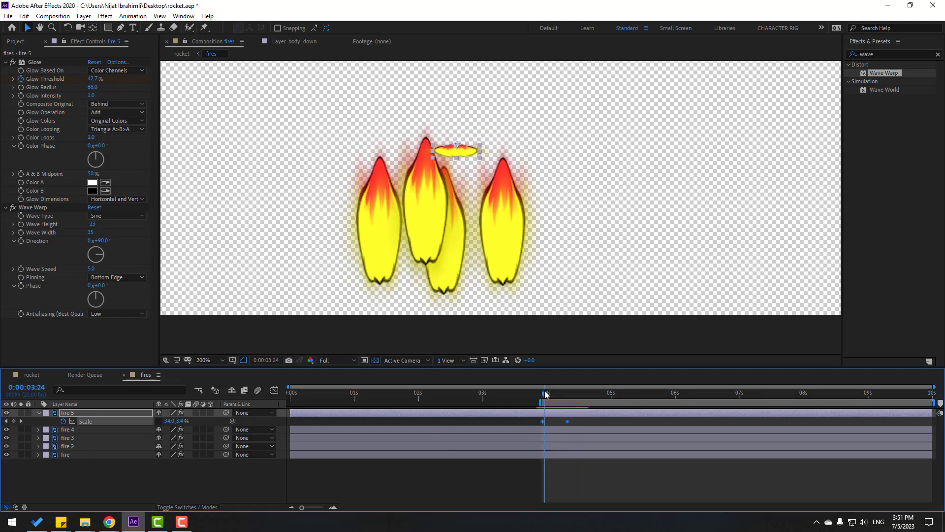
pyautogui.press('pageup')
pyautogui.moveTo(62, 483); pyautogui.dragTo(68, 433)
pyautogui.hotkey('ctrl', 'v')
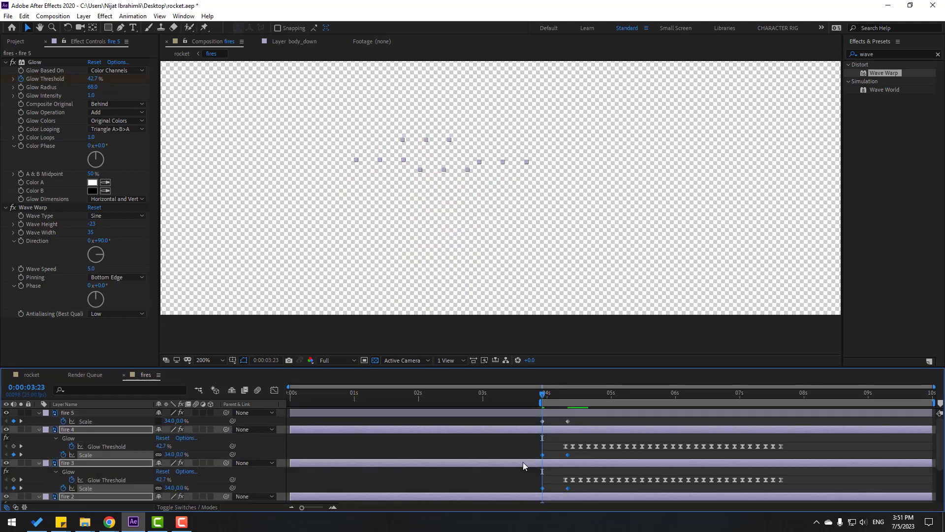
# Shift the pasted scale keyframes of the copied flames a few frames apart so they ignite at staggered times
pyautogui.scroll(-1, 561, 460)
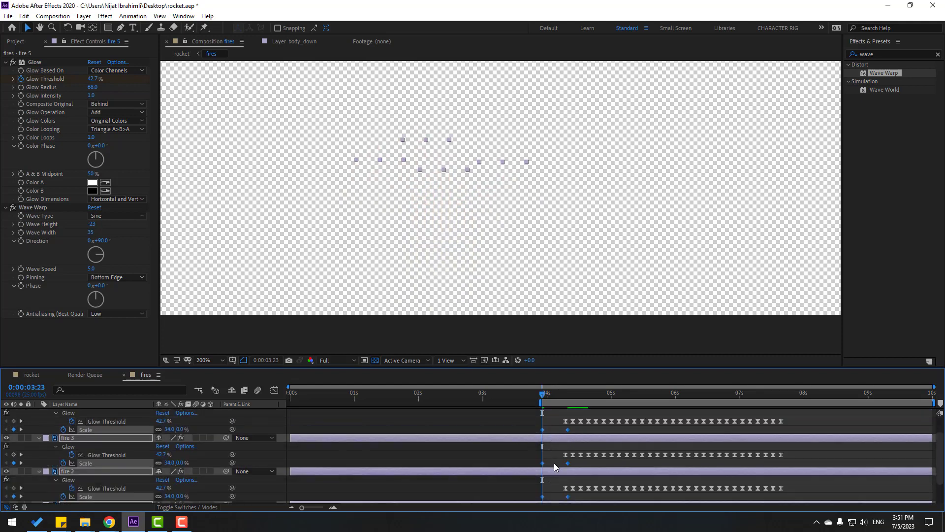
pyautogui.click(568, 430)
pyautogui.moveTo(565, 464); pyautogui.dragTo(534, 462)
pyautogui.scroll(-1, 566, 476)
pyautogui.scroll(-4, 567, 288)
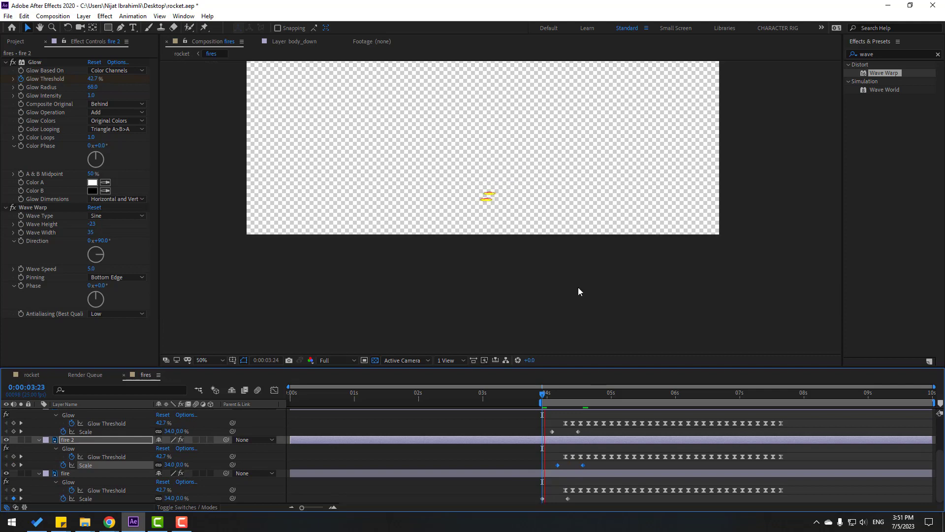
# In the rocket composition, parent the fires layer to the Rocket layer and preview the liftoff
pyautogui.click(32, 375)
pyautogui.press('space')
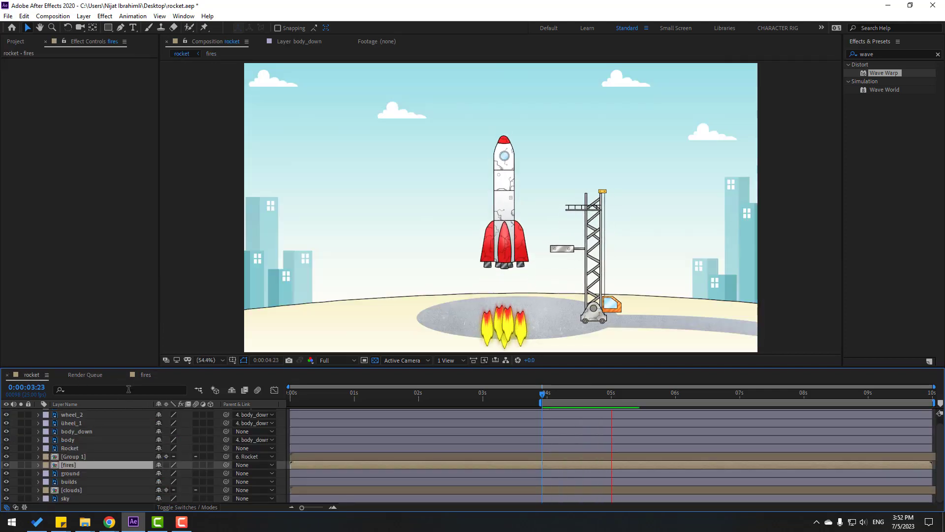
pyautogui.press('space')
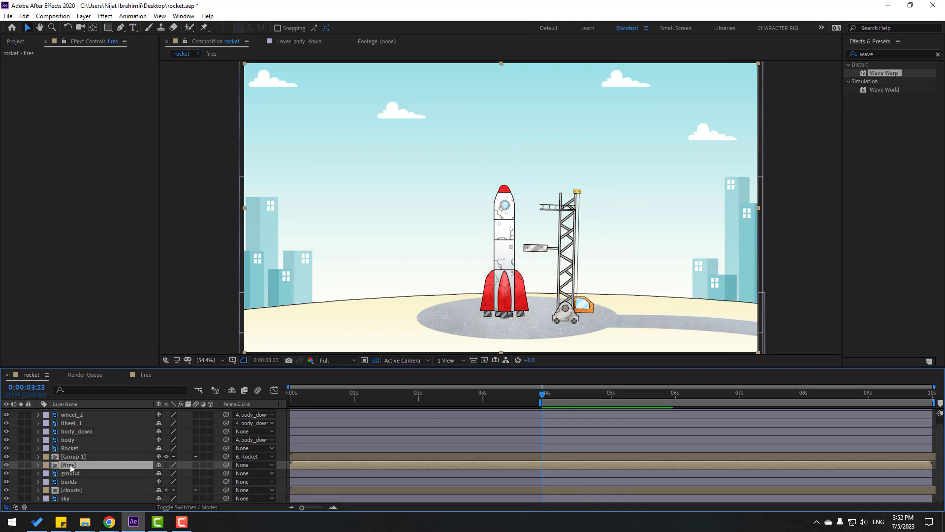
pyautogui.moveTo(226, 464); pyautogui.dragTo(73, 451)
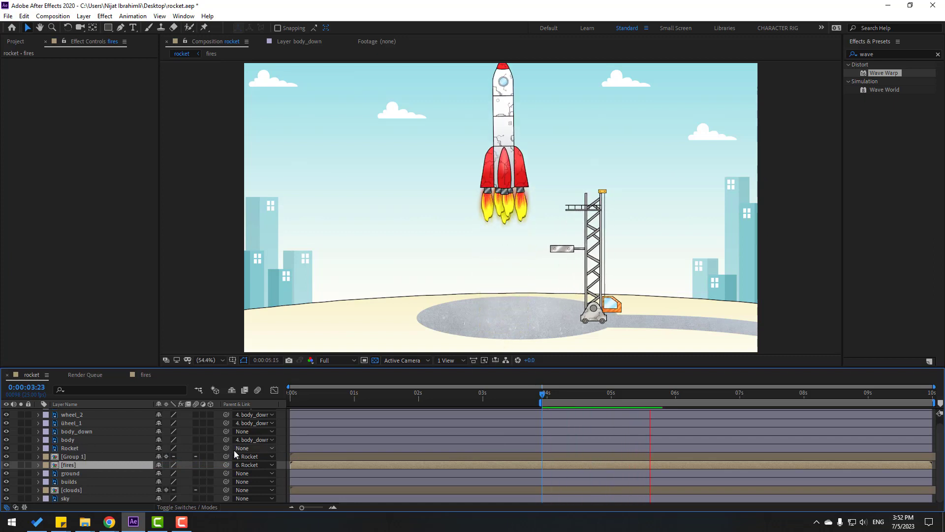
pyautogui.press('space')
pyautogui.press('space')
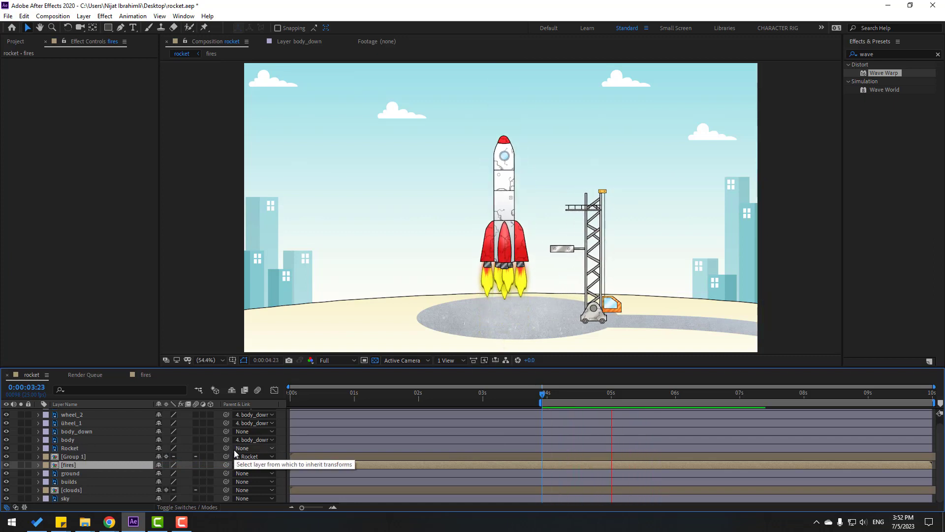
pyautogui.press('space')
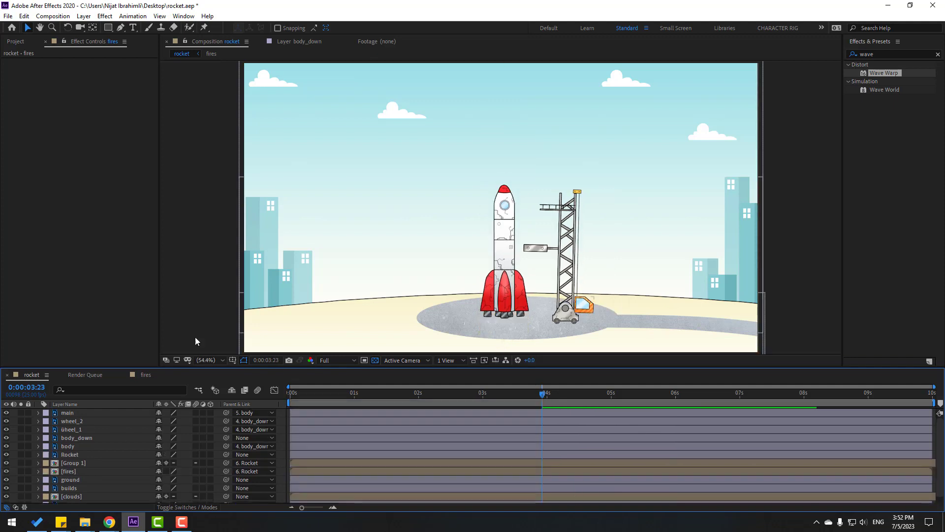
# Draw a white circle without a stroke beside the rocket's base, overlapping its left fin, and nudge it into place
pyautogui.moveTo(109, 28); pyautogui.dragTo(148, 53)
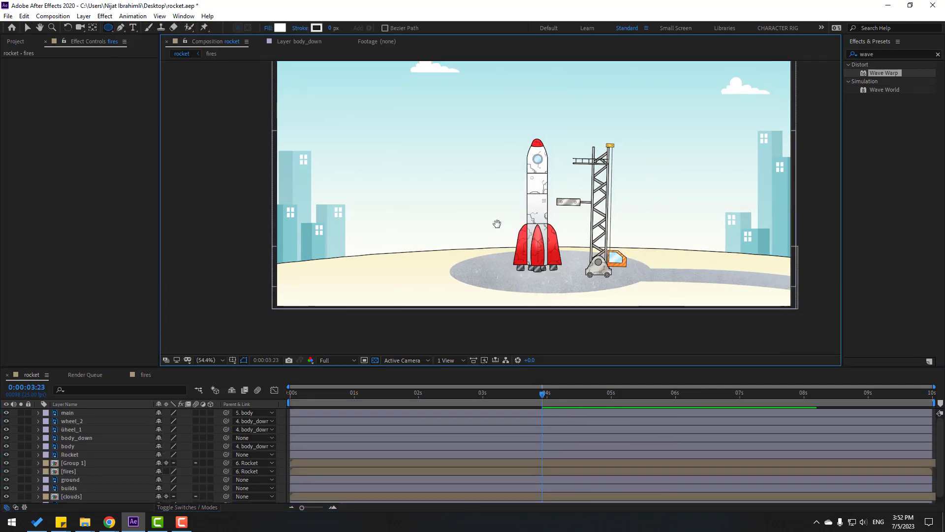
pyautogui.scroll(4, 495, 221)
pyautogui.moveTo(654, 271); pyautogui.dragTo(607, 249)
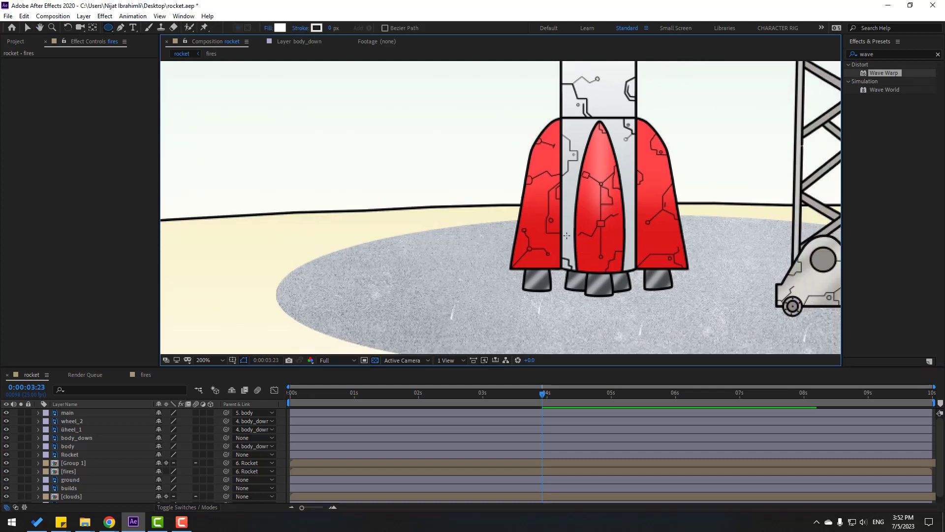
pyautogui.moveTo(571, 196); pyautogui.dragTo(476, 308)
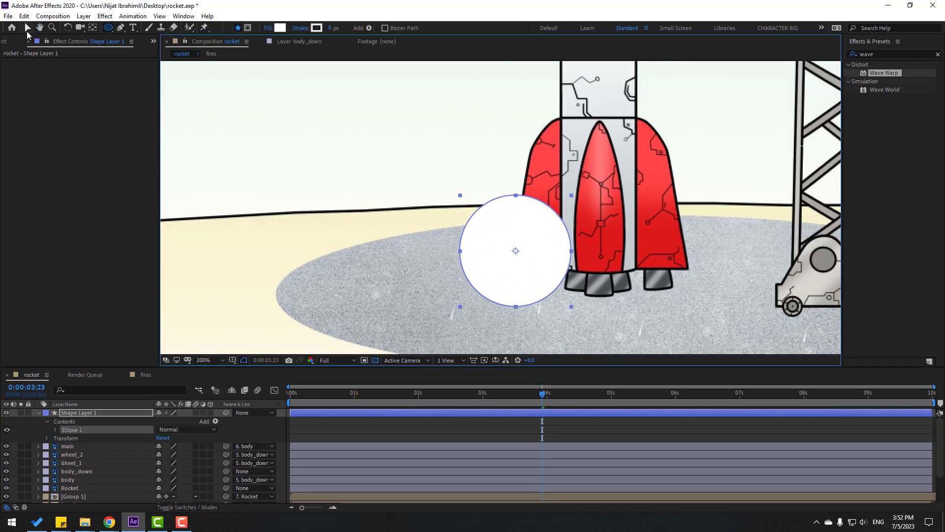
pyautogui.click(27, 30)
pyautogui.moveTo(529, 281); pyautogui.dragTo(537, 275)
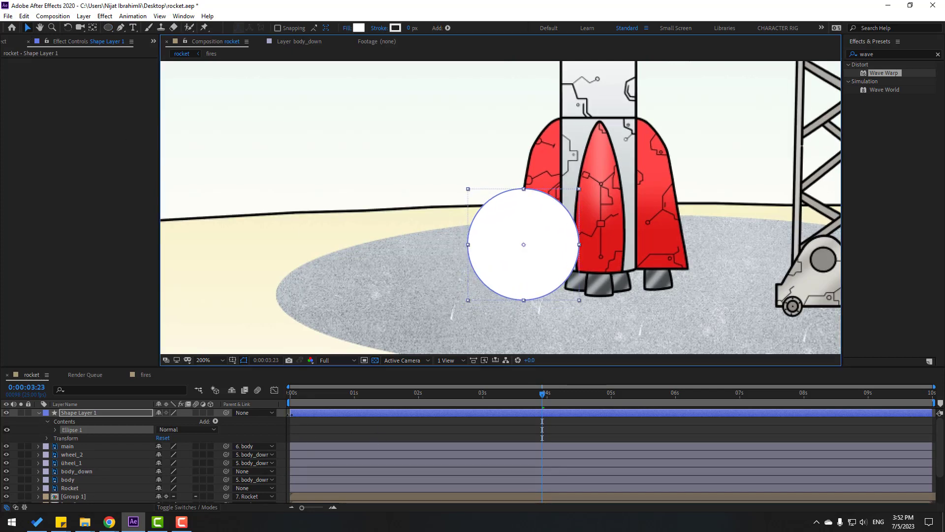
# Centre the anchor point of Shape Layer 1 on its circle, with its position property shown at 0:00:00:00
pyautogui.moveTo(370, 394); pyautogui.dragTo(279, 403)
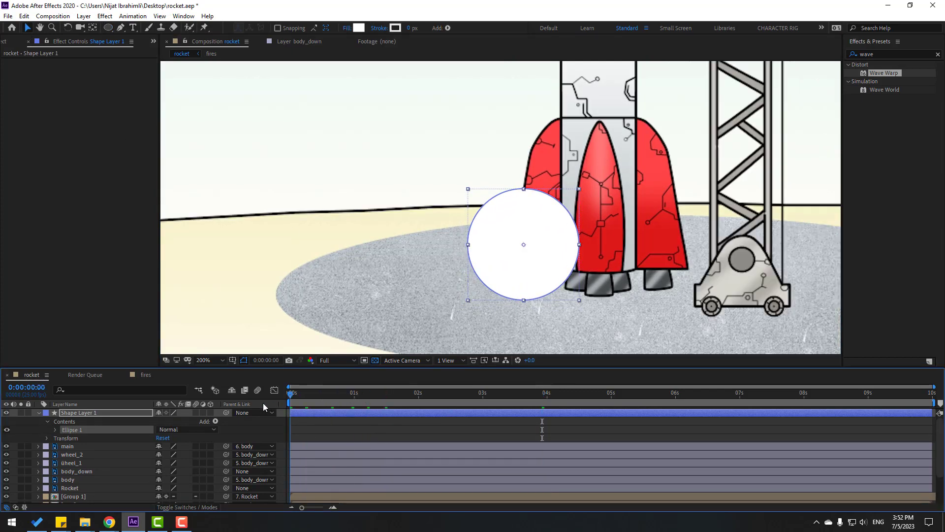
pyautogui.click(78, 412)
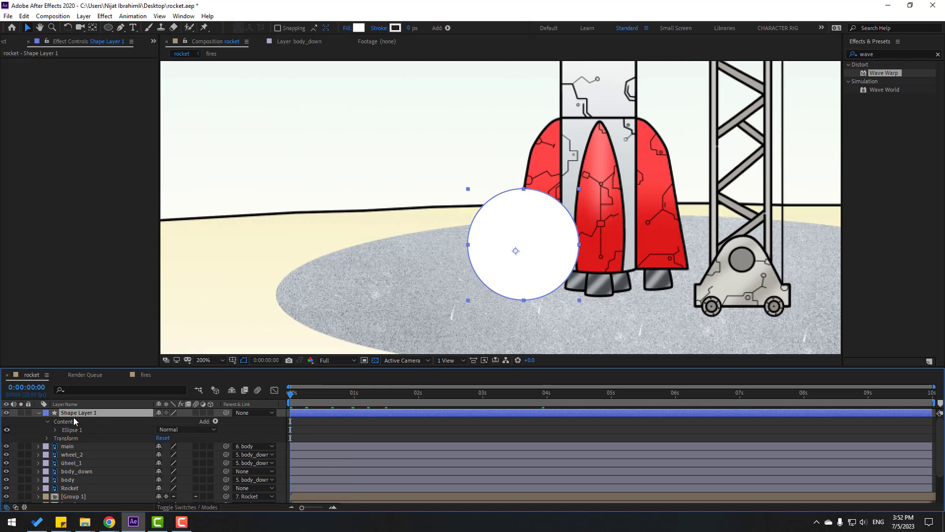
pyautogui.press('p')
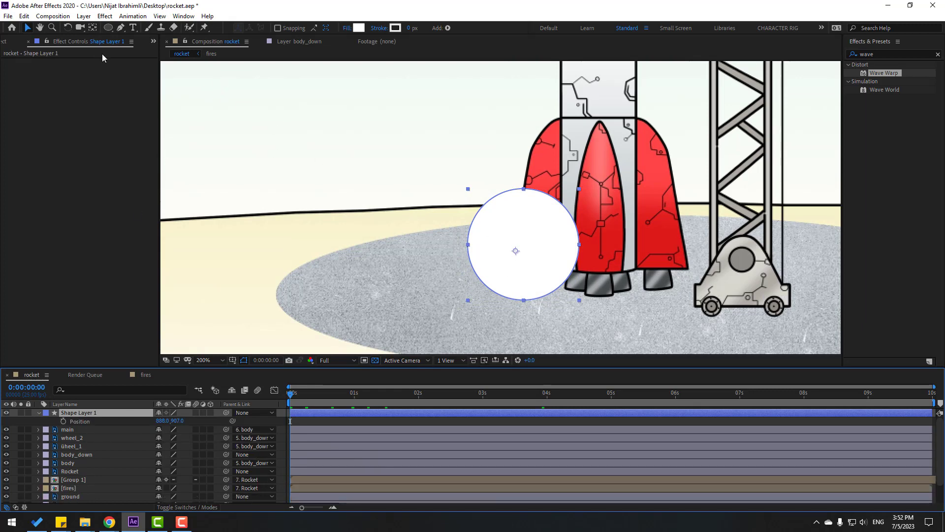
pyautogui.click(92, 28)
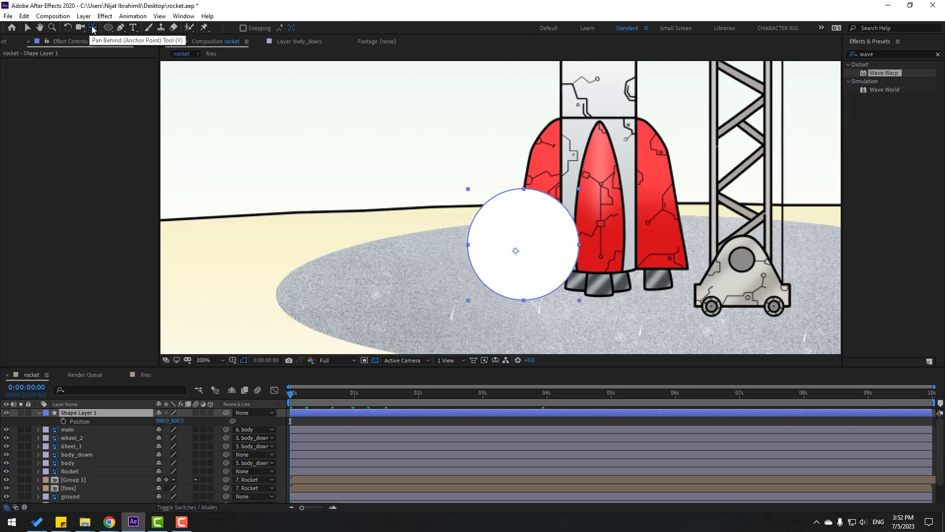
pyautogui.press('v')
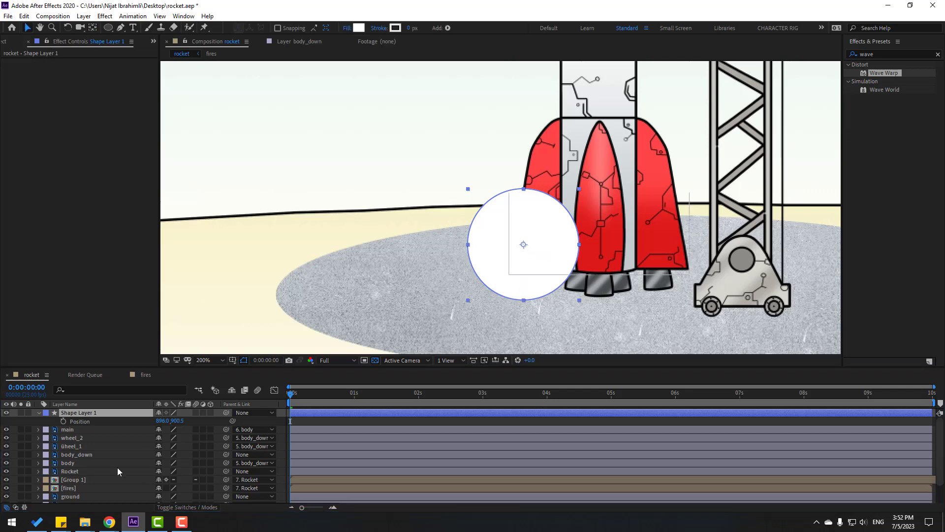
# Keyframe the circle's position from 896, 900.5 at 0:00:00:00 to 643, 900.5 at 0:00:00:15
pyautogui.click(63, 421)
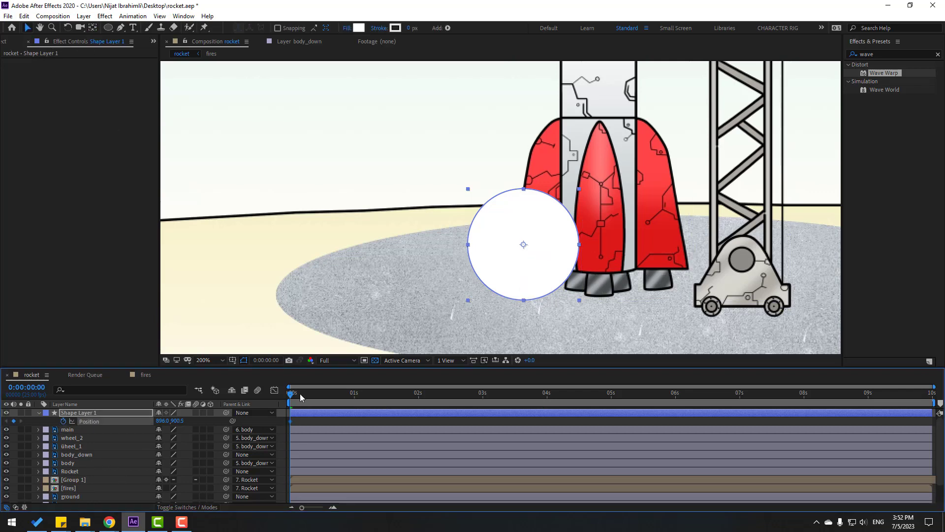
pyautogui.moveTo(301, 397); pyautogui.dragTo(326, 404)
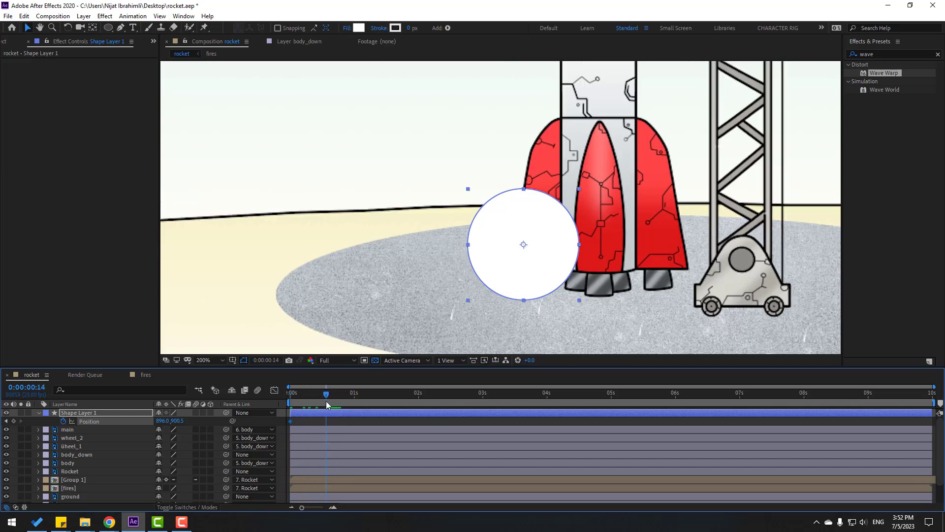
pyautogui.click(267, 360)
pyautogui.click(432, 252)
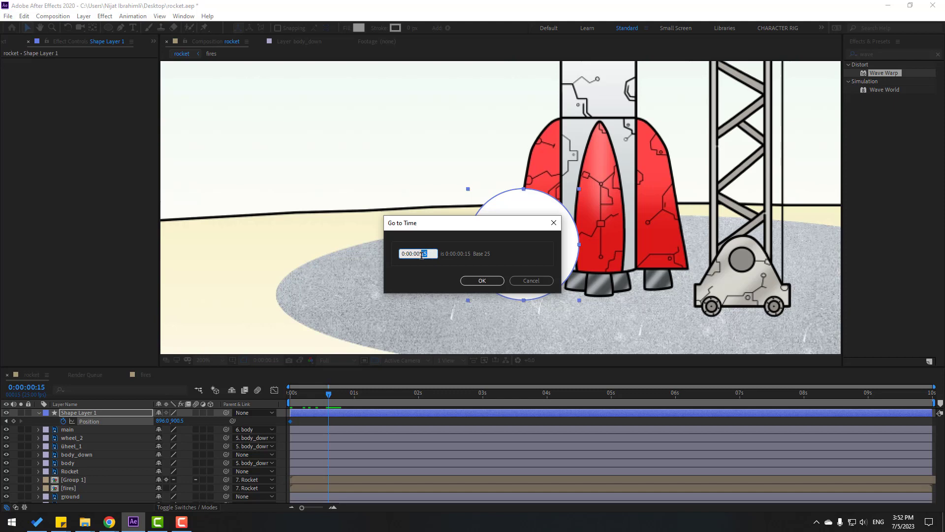
pyautogui.click(476, 285)
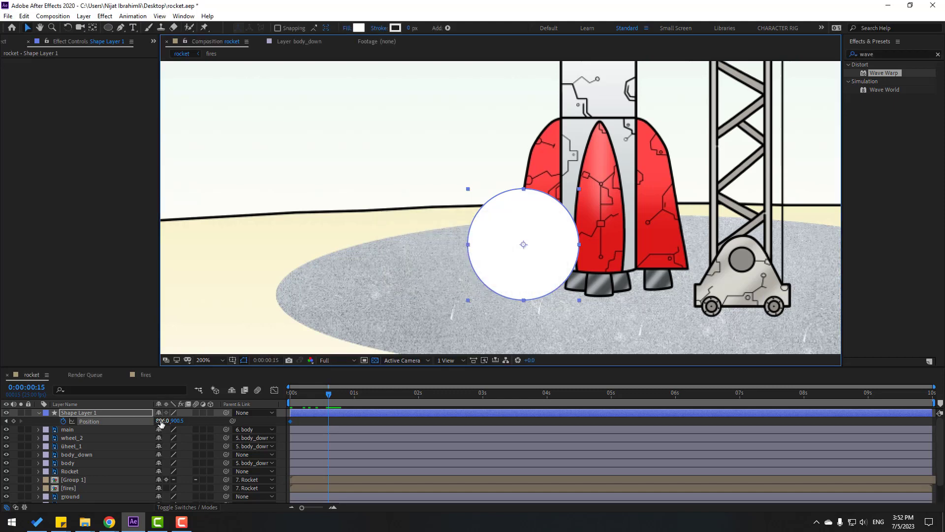
pyautogui.moveTo(160, 422); pyautogui.dragTo(39, 423)
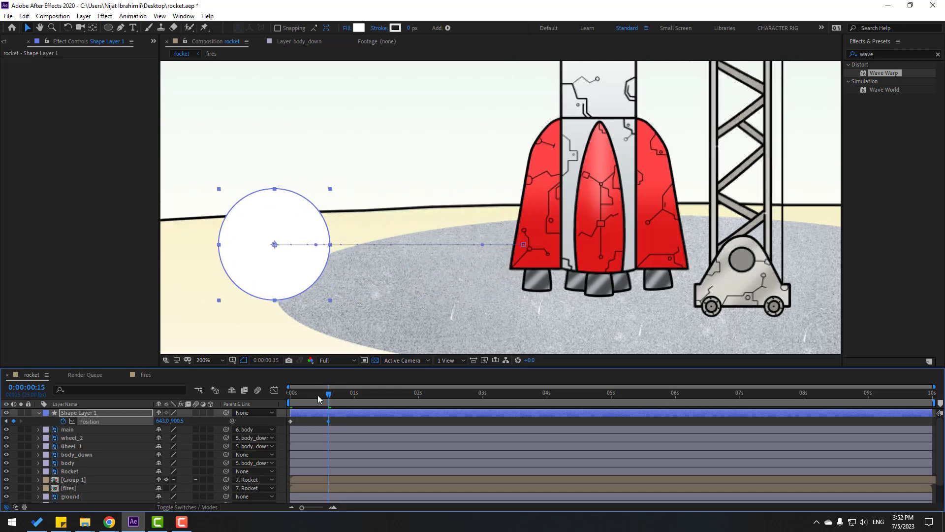
# Show the circle's scale alongside its position and keyframe it at 0% at 0:00:00:00
pyautogui.moveTo(318, 399); pyautogui.dragTo(279, 412)
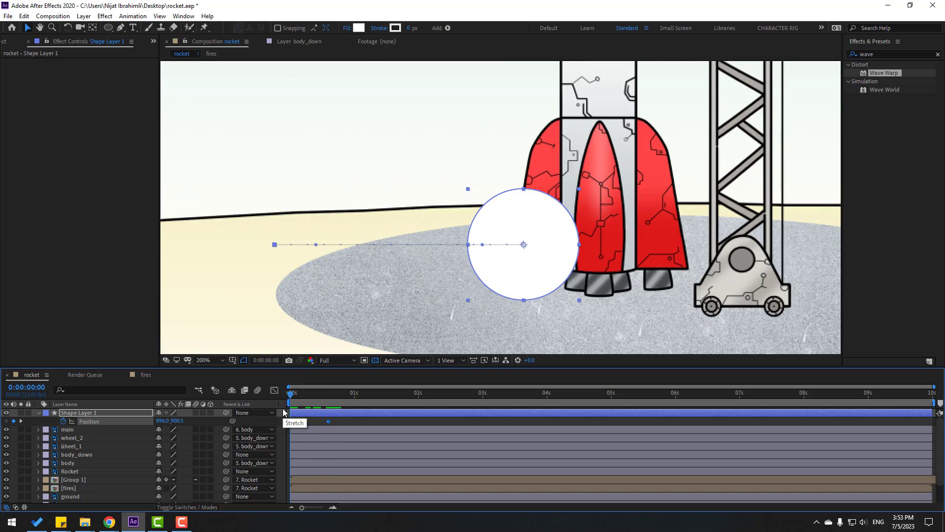
pyautogui.hotkey('shift', 's')
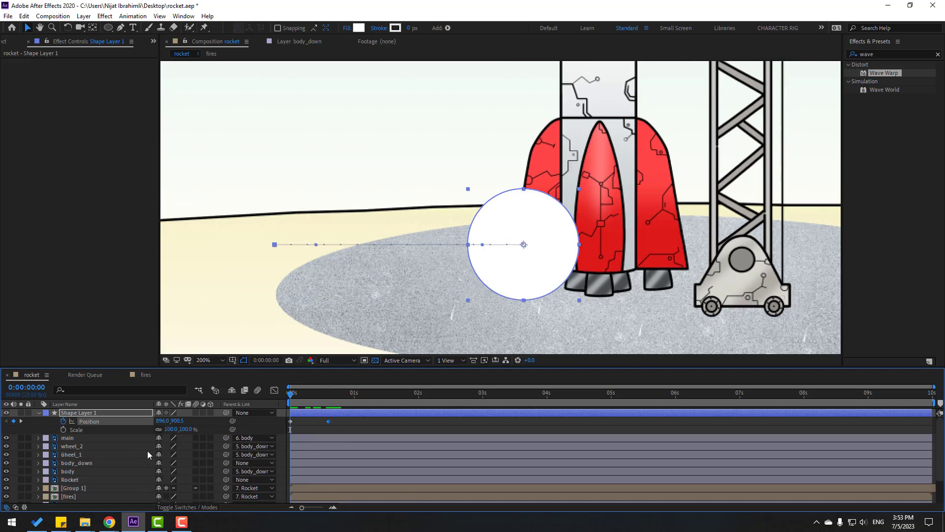
pyautogui.hotkey('alt', 'shift', 's')
pyautogui.click(171, 429)
pyautogui.write('0')
pyautogui.press('Return')
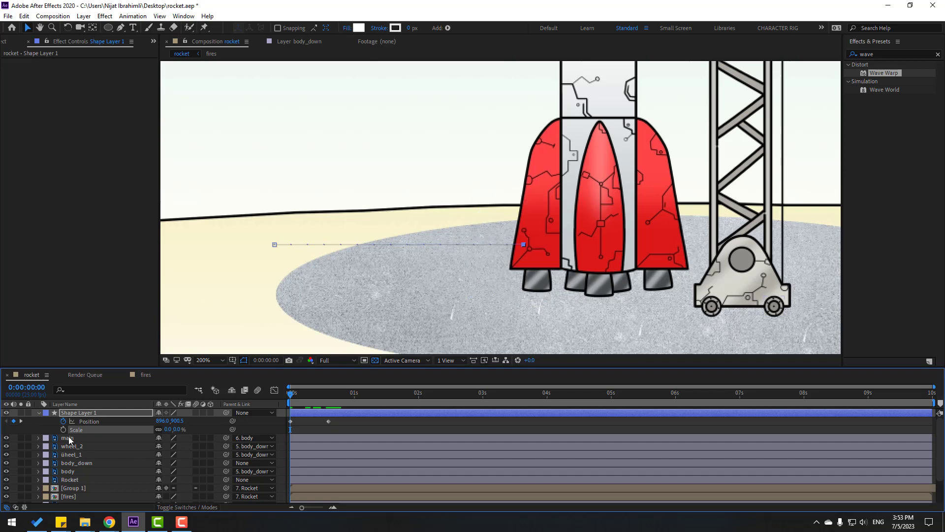
# Keyframe the circle's scale at 100% at 0:00:00:07 and back to 0% at 0:00:00:15
pyautogui.moveTo(293, 397); pyautogui.dragTo(309, 394)
pyautogui.click(168, 429)
pyautogui.write('1')
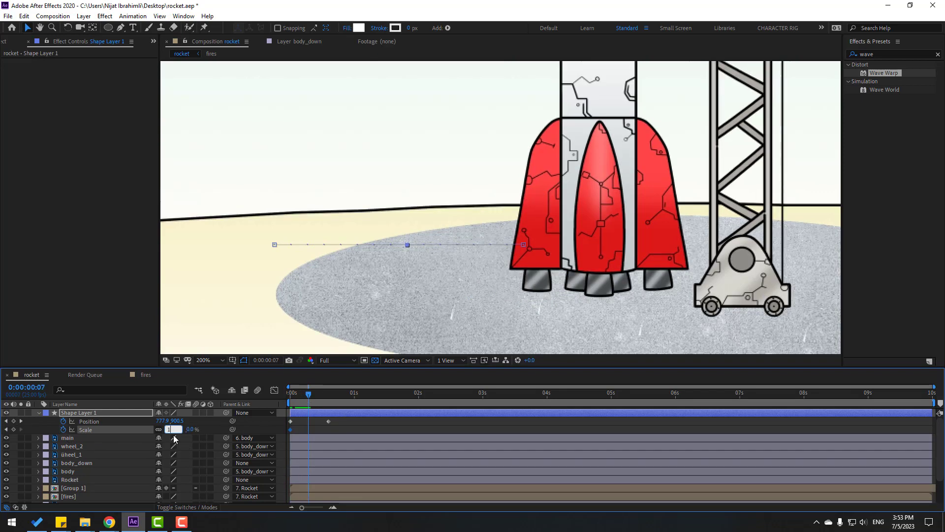
pyautogui.write('00')
pyautogui.press('Return')
pyautogui.moveTo(309, 394); pyautogui.dragTo(328, 394)
pyautogui.click(172, 429)
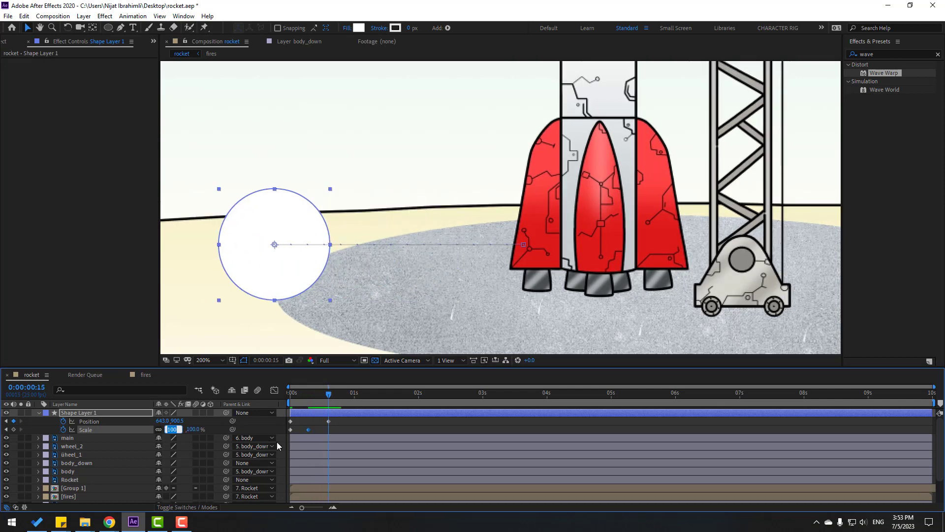
pyautogui.write('0')
pyautogui.press('Return')
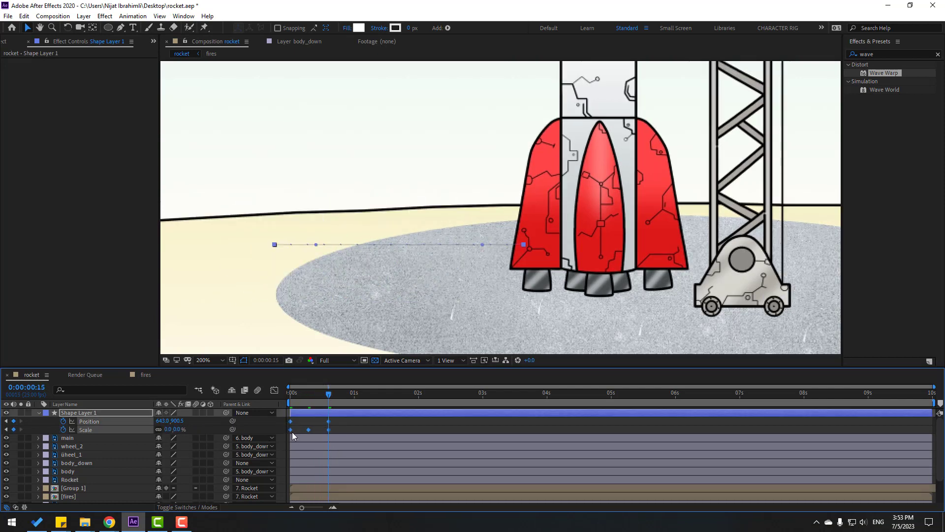
# Apply Easy Ease to all of the circle's position and scale keyframes and preview the motion
pyautogui.rightClick(290, 430)
pyautogui.moveTo(345, 361)
pyautogui.click(456, 452)
pyautogui.press('space')
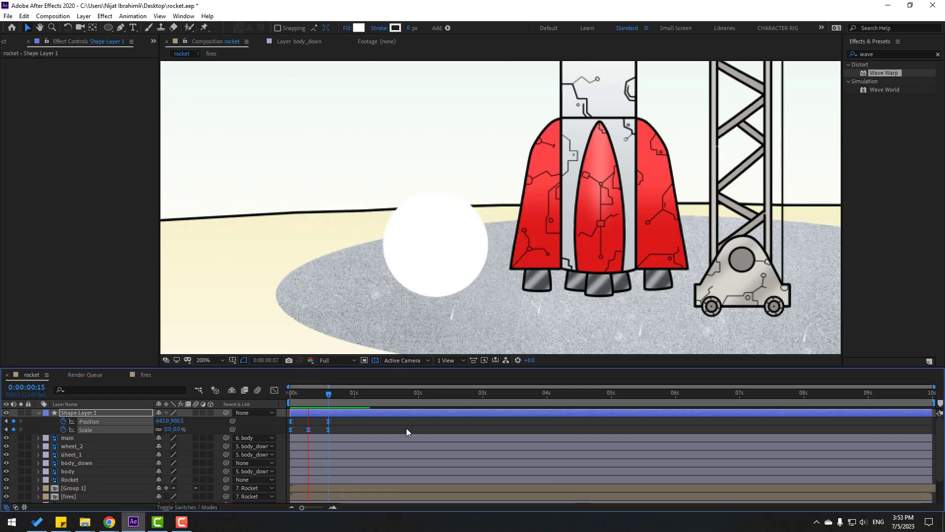
# Add the expression loopOutDuration(type = "cycle", duration = 0) to the circle's position, starting from 0:00:00:00
pyautogui.click(292, 393)
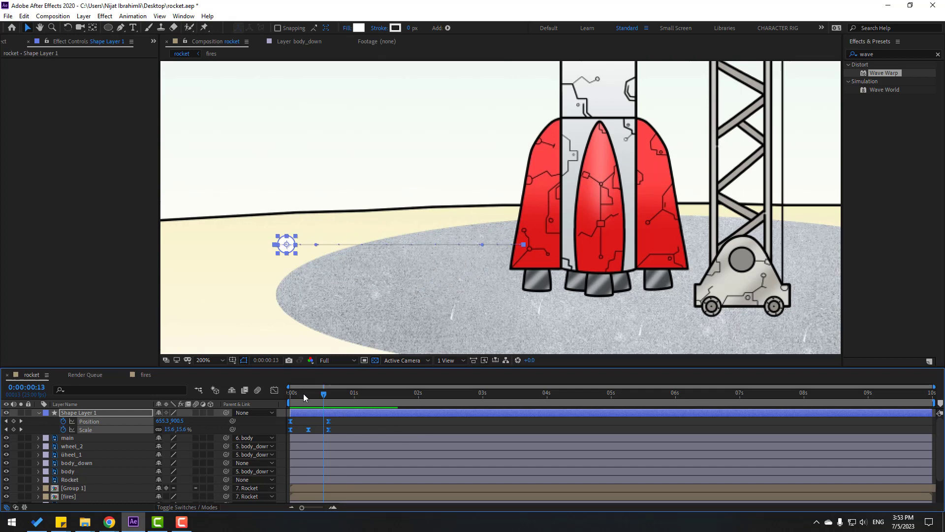
pyautogui.click(354, 424)
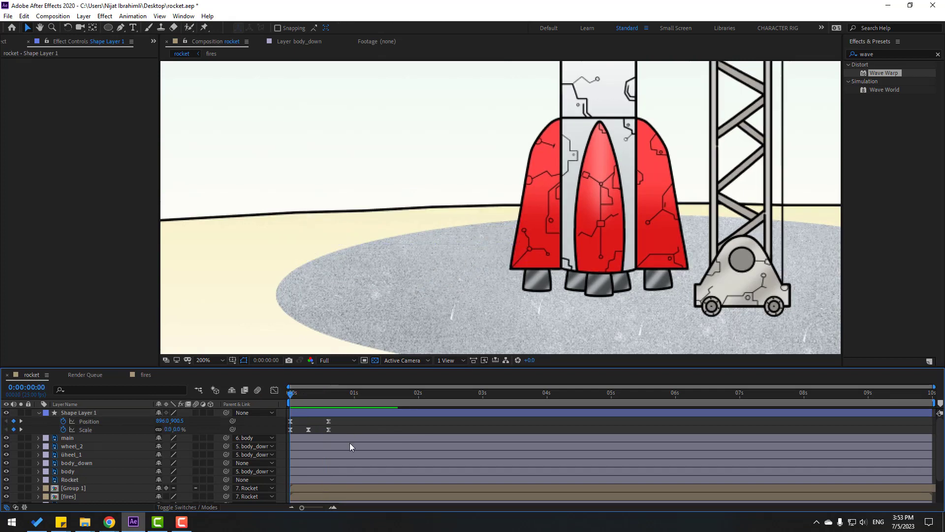
pyautogui.keyDown('alt'); pyautogui.click(63, 422); pyautogui.keyUp('alt')
pyautogui.click(193, 430)
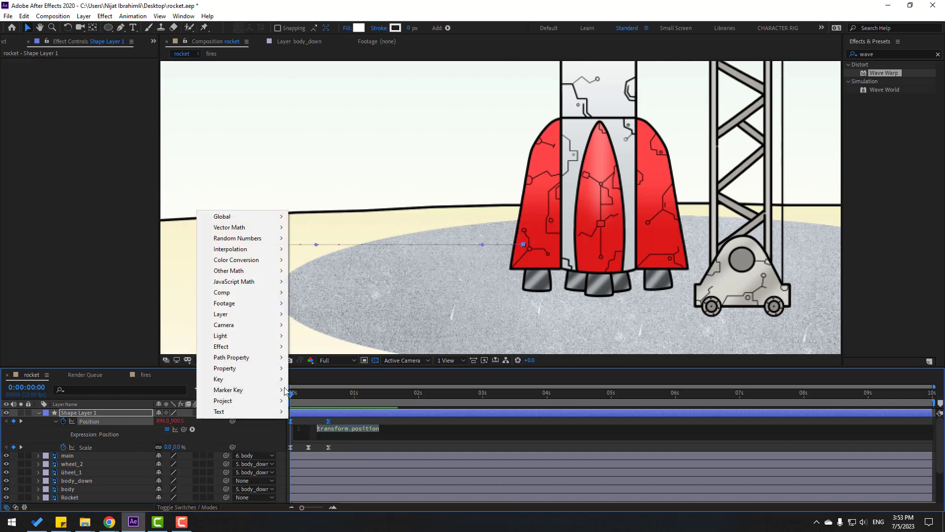
pyautogui.moveTo(269, 368)
pyautogui.click(381, 270)
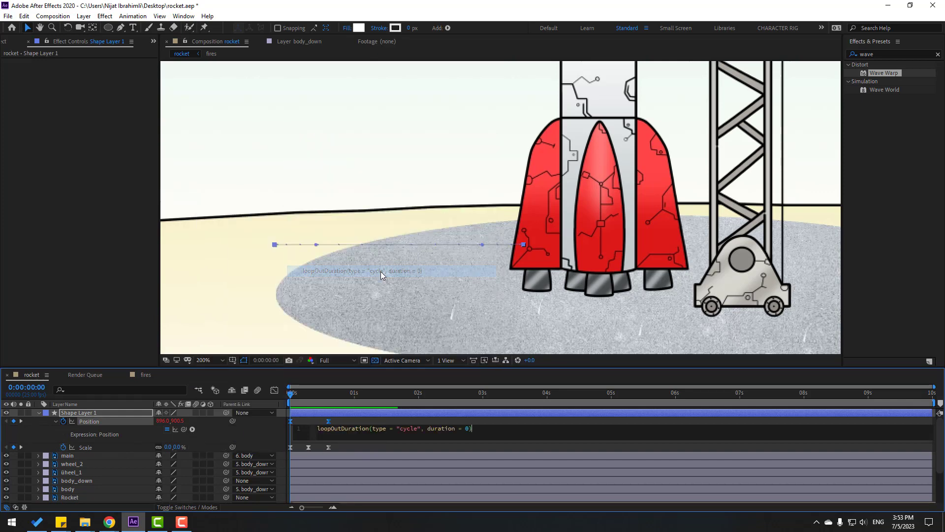
pyautogui.click(513, 421)
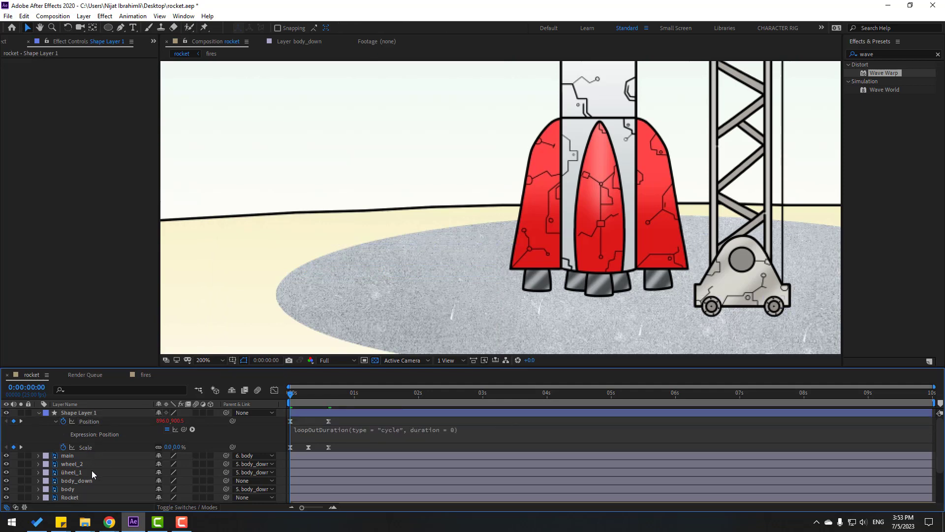
# Add the expression loopOutDuration(type = "cycle", duration = 0) to the circle's scale and preview the looping motion
pyautogui.keyDown('alt'); pyautogui.click(62, 448); pyautogui.keyUp('alt')
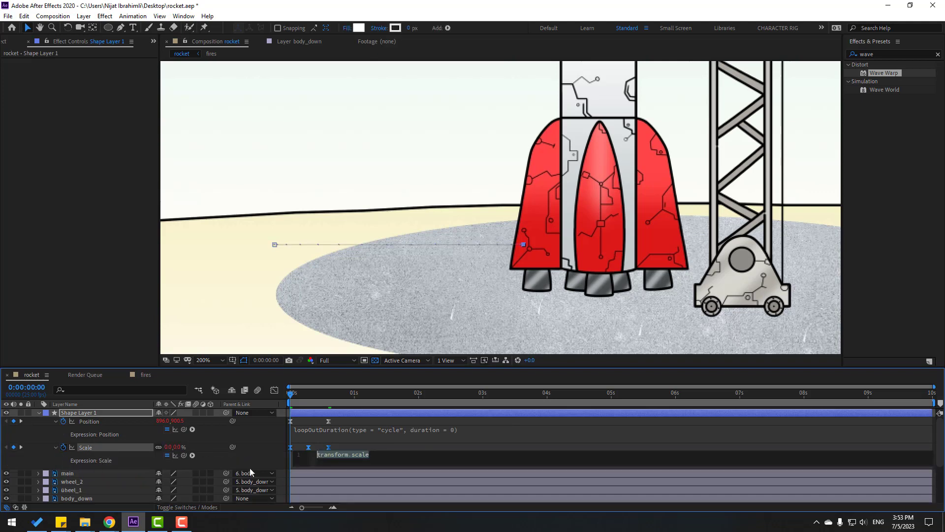
pyautogui.click(193, 456)
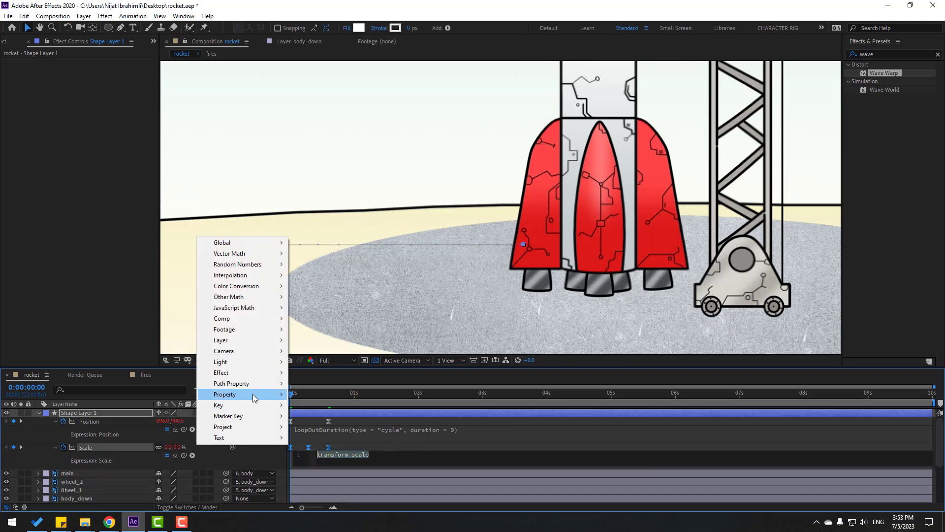
pyautogui.moveTo(253, 395)
pyautogui.click(411, 301)
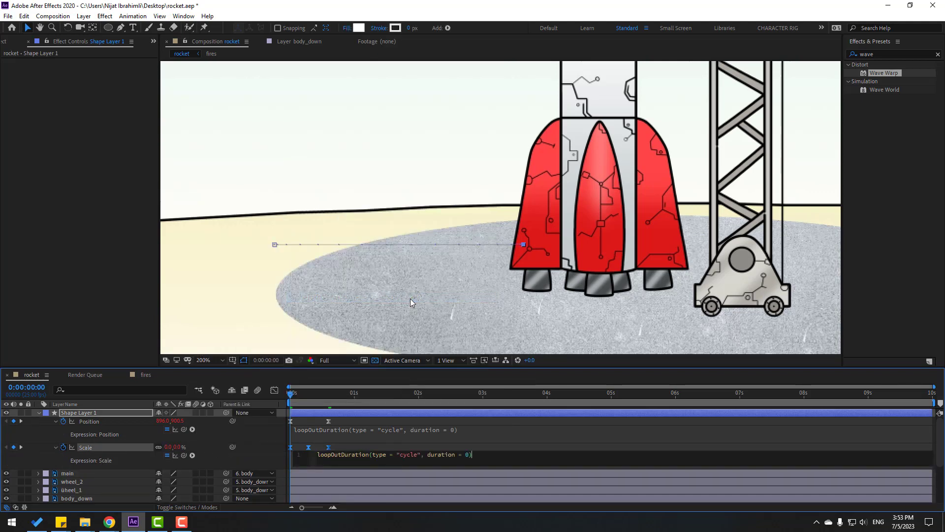
pyautogui.click(96, 426)
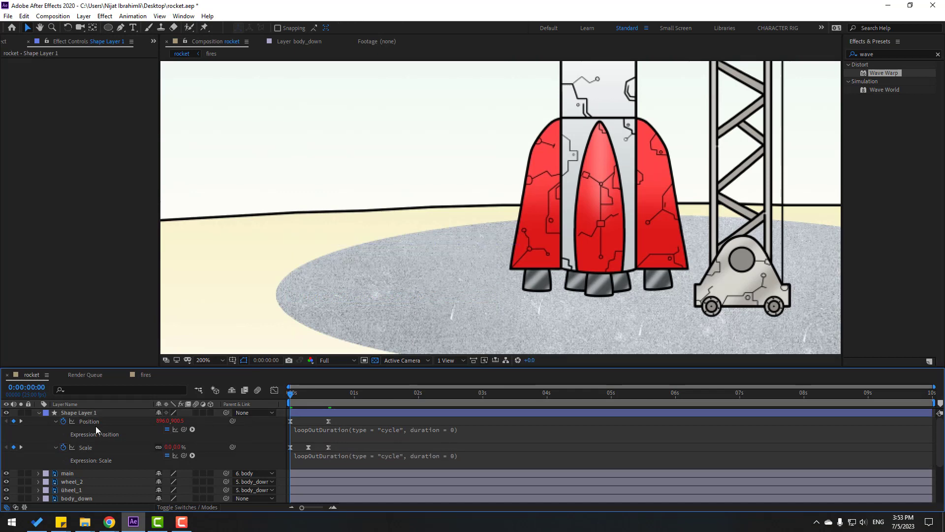
pyautogui.press('space')
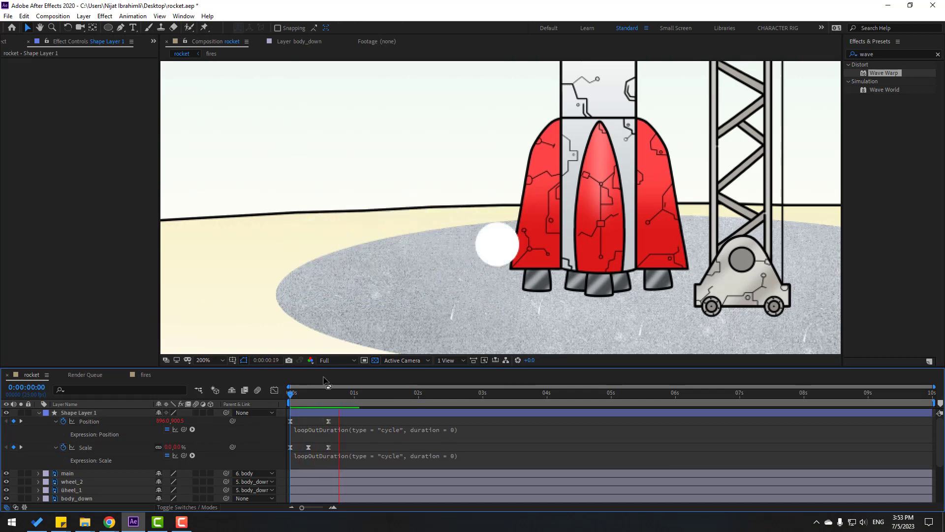
# Collapse the circle's shape layer and rename it smoke01
pyautogui.click(39, 413)
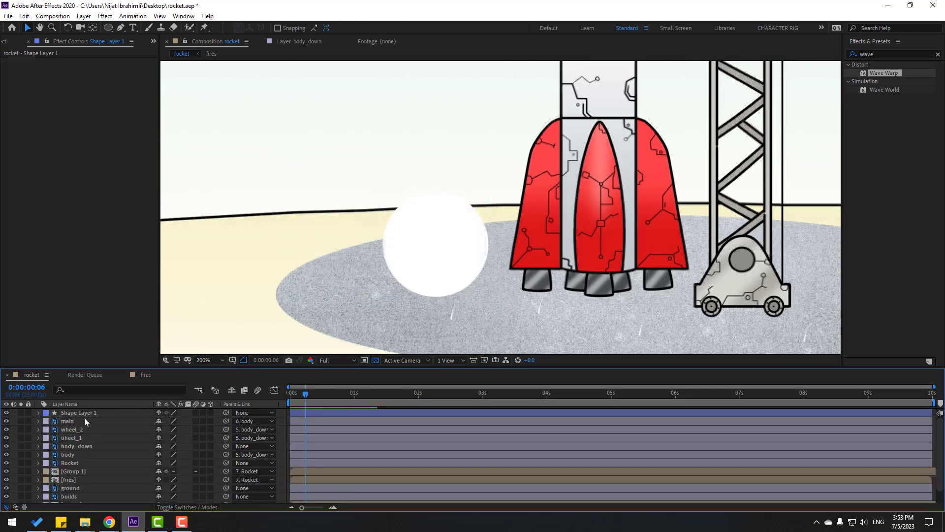
pyautogui.click(87, 415)
pyautogui.press('Return')
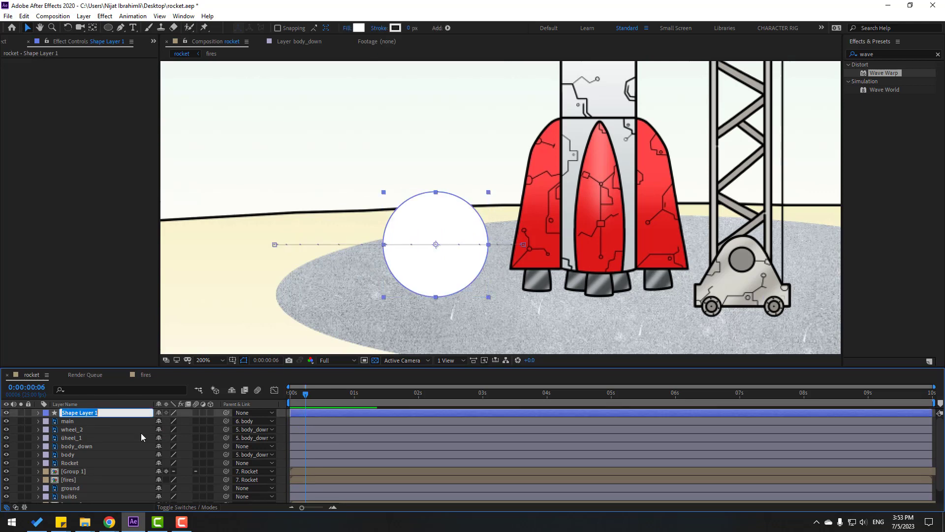
pyautogui.write('smoke01')
pyautogui.press('Return')
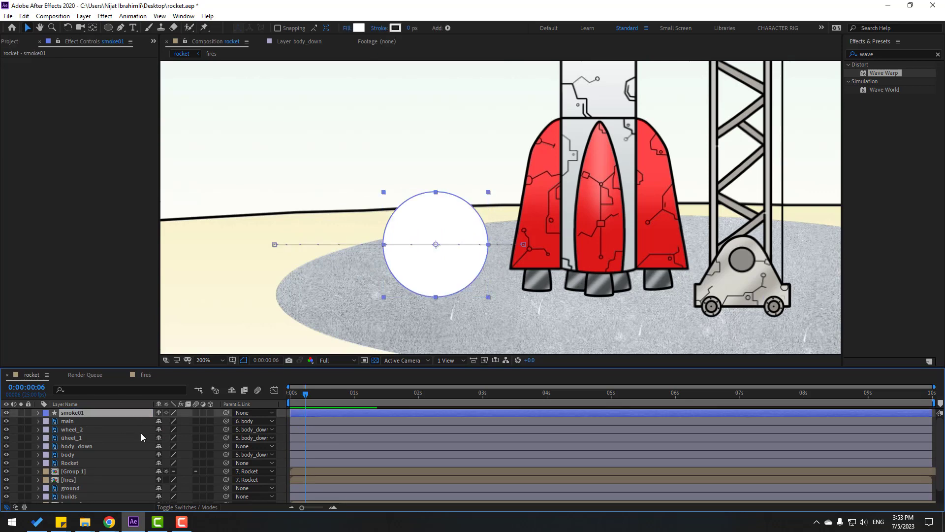
# Duplicate smoke01 twice, offset each copy's start about two frames after the previous one, and preview the overlapping puffs
pyautogui.hotkey('ctrl', 'd')
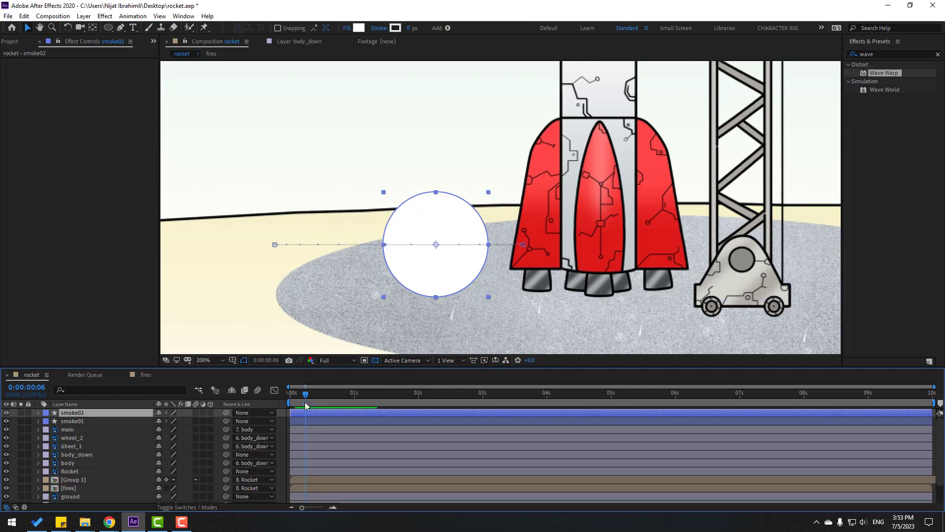
pyautogui.moveTo(303, 412)
pyautogui.mouseDown()
pyautogui.moveTo(282, 396)
pyautogui.moveTo(308, 399)
pyautogui.mouseUp()
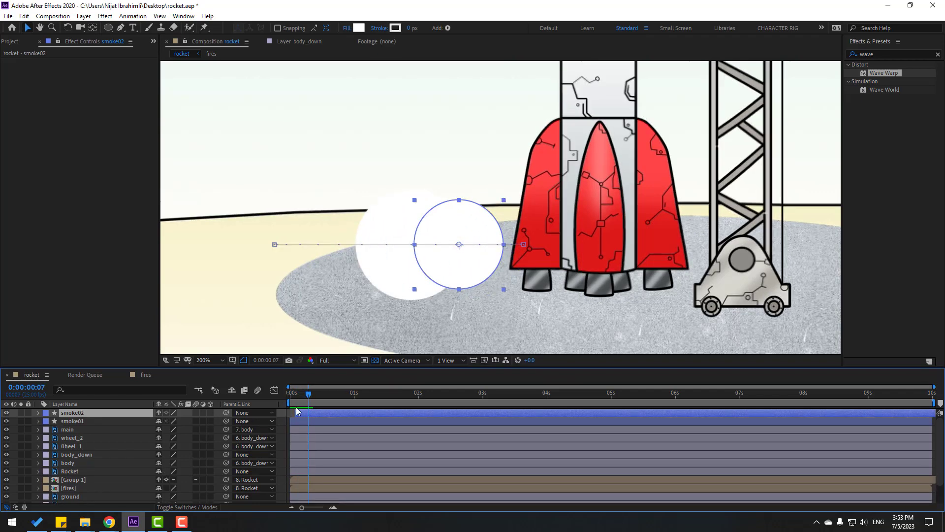
pyautogui.click(227, 308)
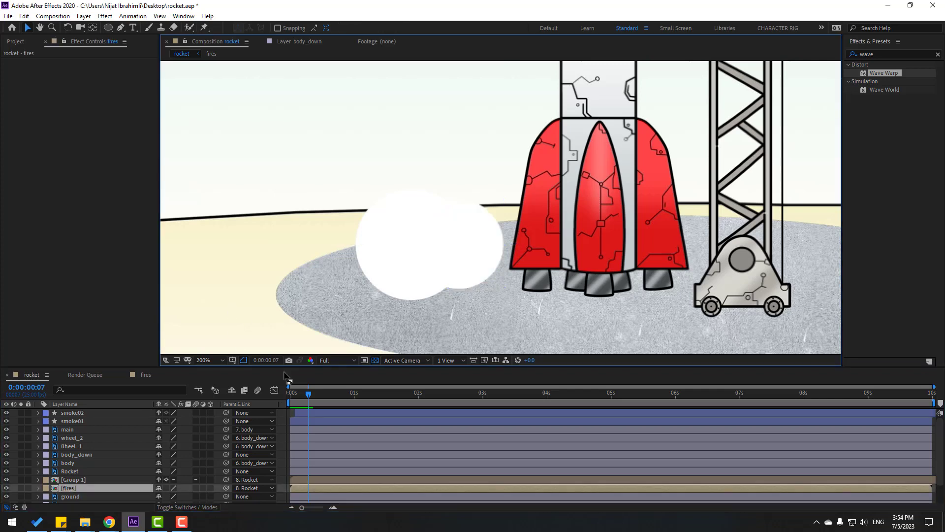
pyautogui.click(308, 412)
pyautogui.press('i')
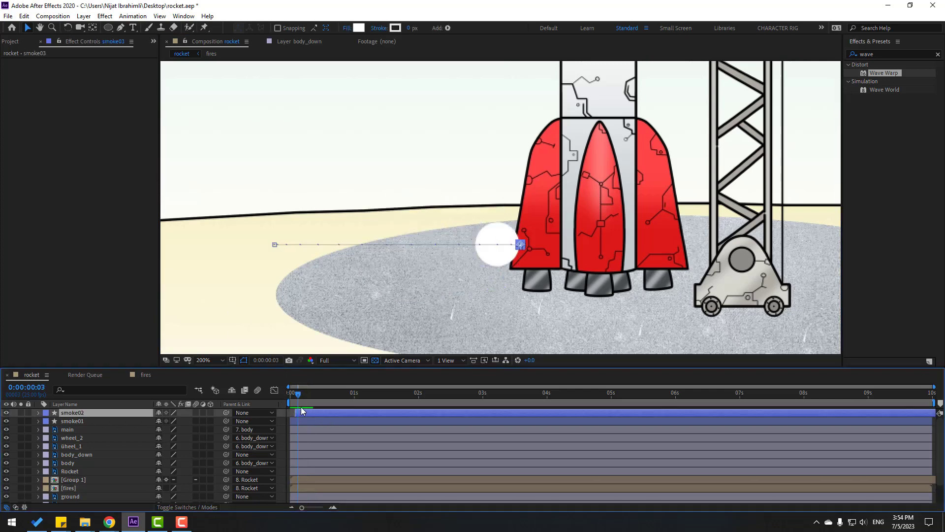
pyautogui.hotkey('ctrl', 'd')
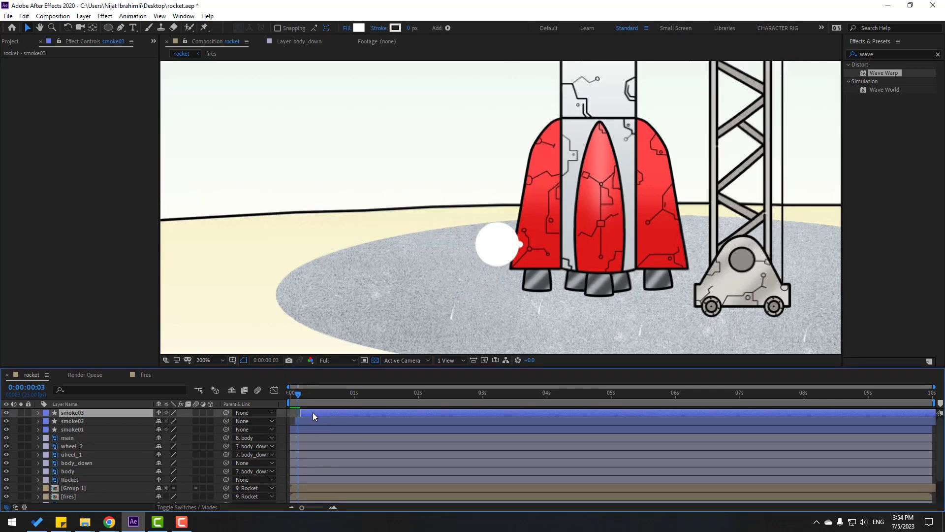
pyautogui.press('space')
pyautogui.press('space')
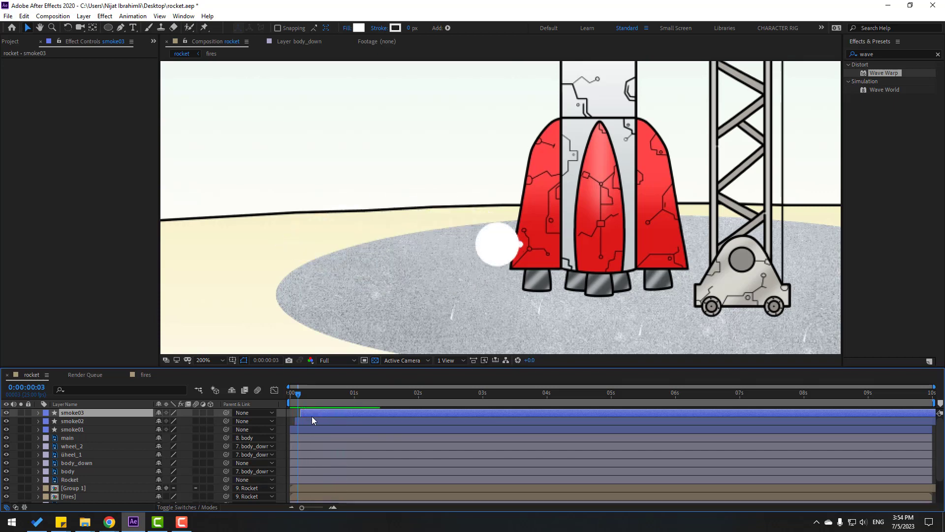
# Duplicate the topmost smoke layer four more times up to smoke07, staggering each copy's start by a few frames, and preview the cloud
pyautogui.hotkey('ctrl', 'd')
pyautogui.moveTo(310, 414); pyautogui.dragTo(332, 413)
pyautogui.hotkey('ctrl', 'd')
pyautogui.hotkey('ctrl', 'd')
pyautogui.hotkey('ctrl', 'd')
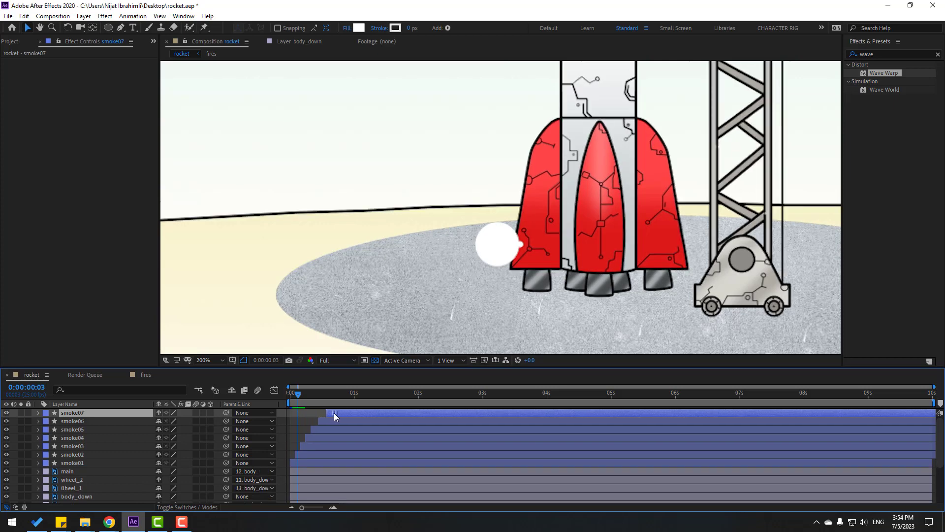
pyautogui.press('space')
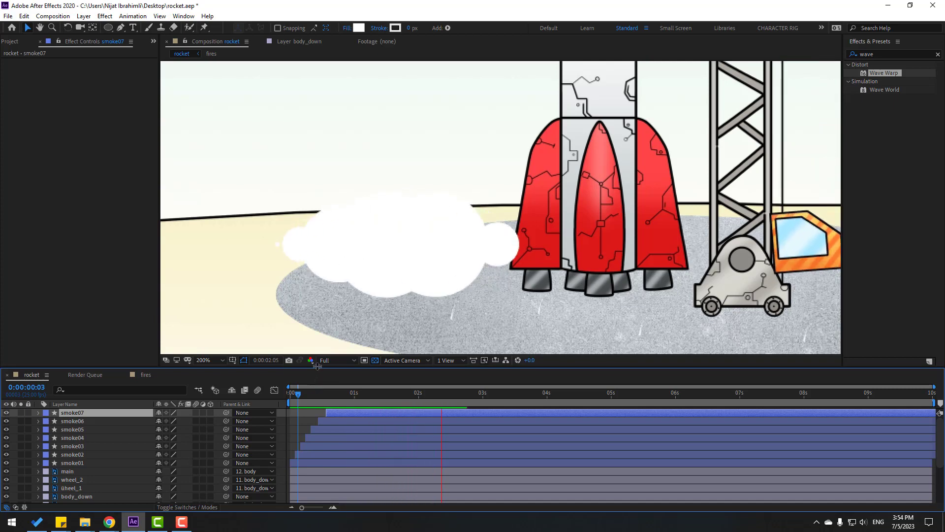
pyautogui.click(323, 393)
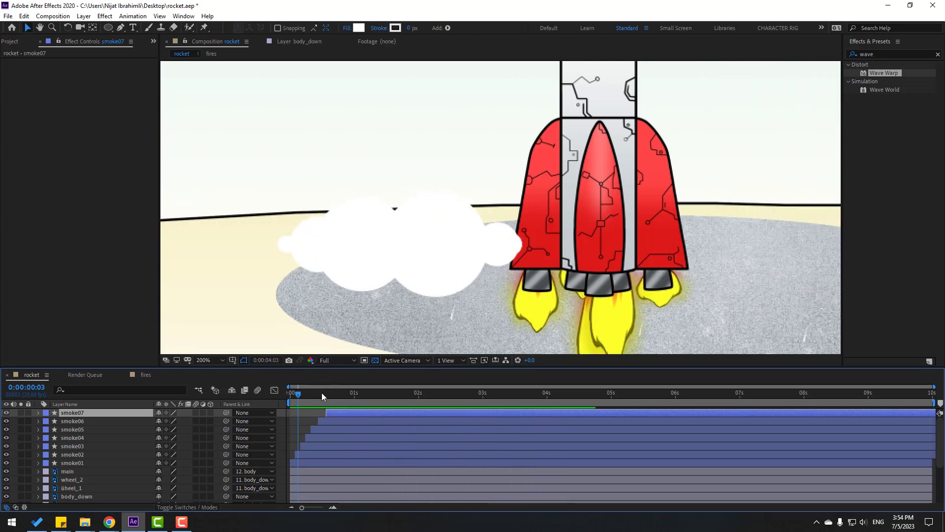
# Pre-compose the layers smoke01 to smoke07 into a composition named smoke and preview it
pyautogui.click(76, 463)
pyautogui.keyDown('shift'); pyautogui.click(98, 414); pyautogui.keyUp('shift')
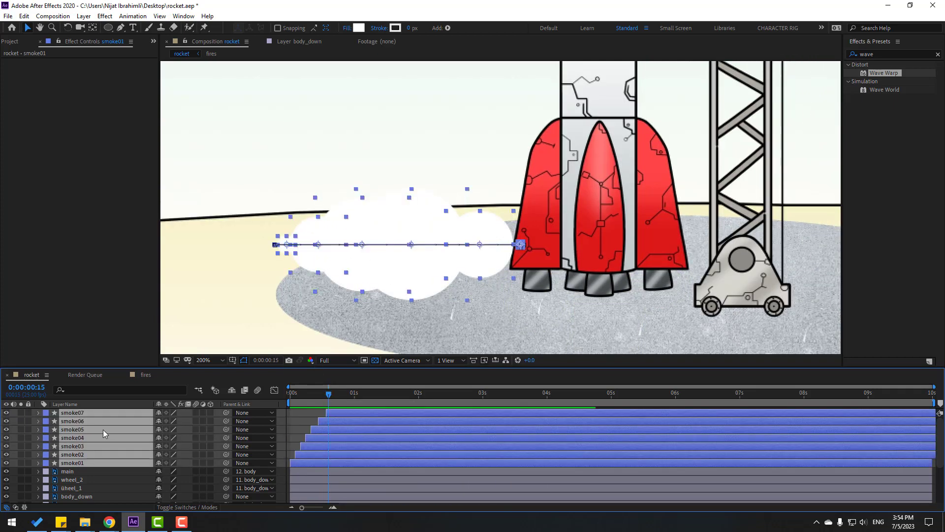
pyautogui.rightClick(76, 433)
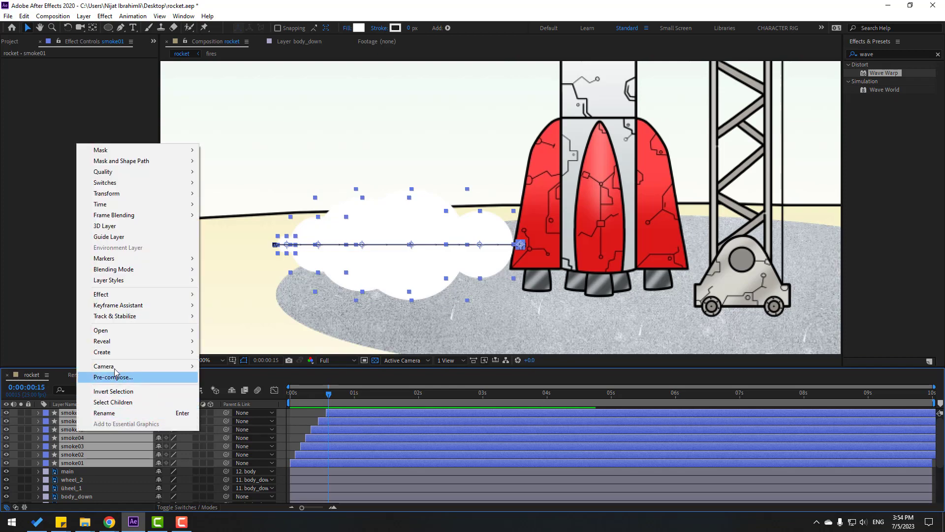
pyautogui.click(132, 378)
pyautogui.write('smoke')
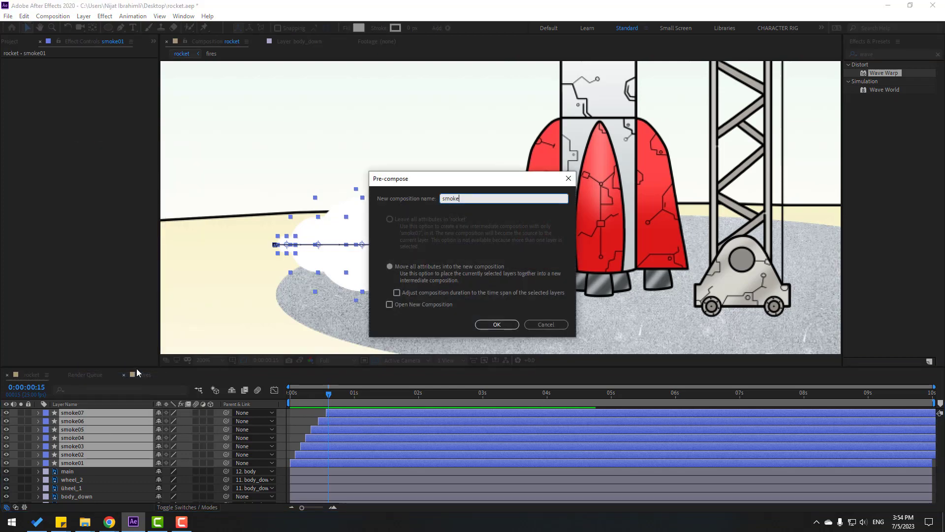
pyautogui.click(497, 325)
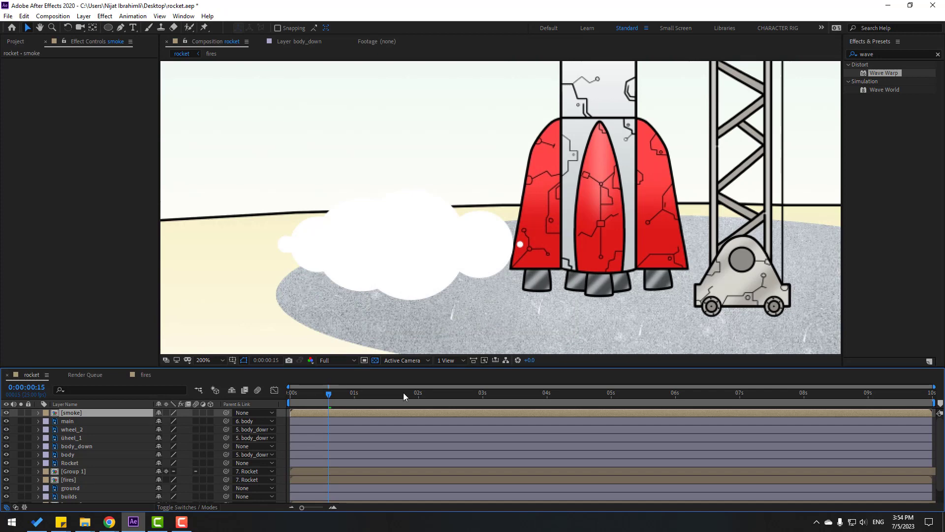
pyautogui.press('space')
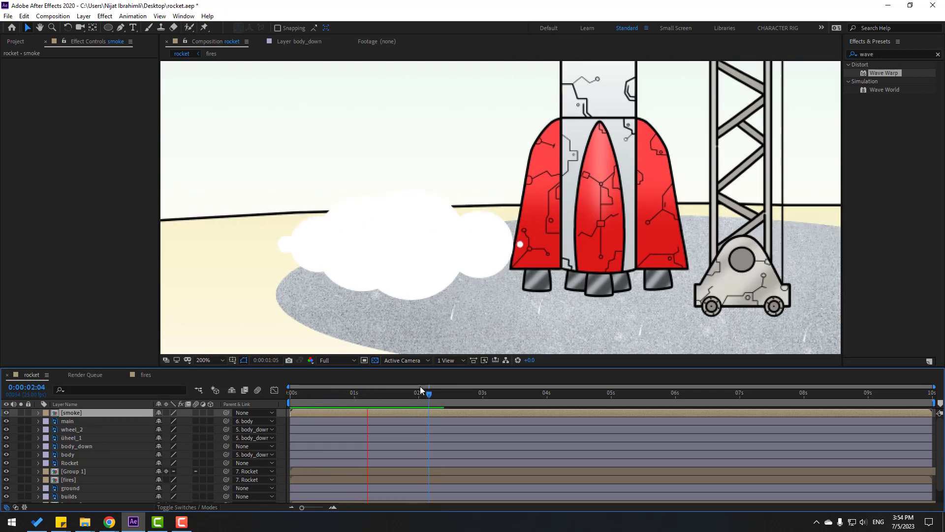
pyautogui.click(303, 391)
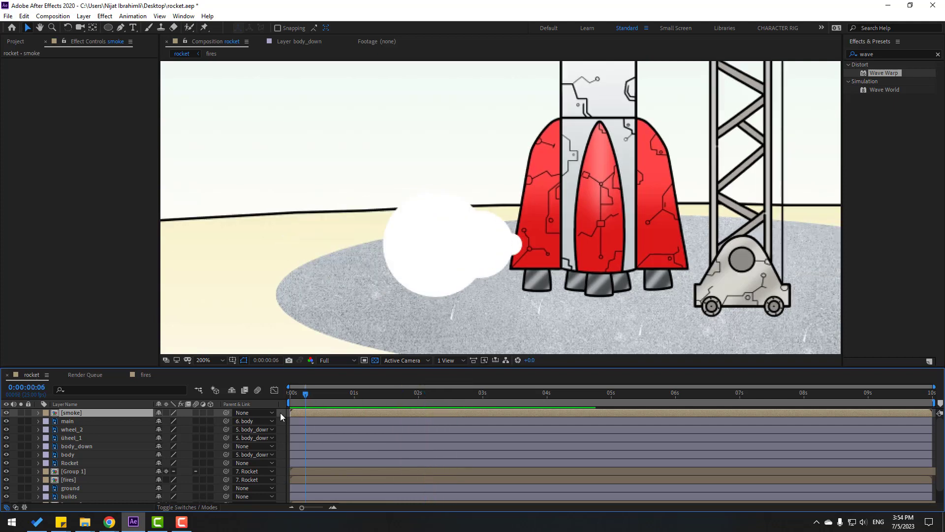
# Hide the lower half of the smoke cloud at 0:00:01:04 with an inverted rectangular mask on the smoke layer
pyautogui.moveTo(301, 387); pyautogui.dragTo(365, 392)
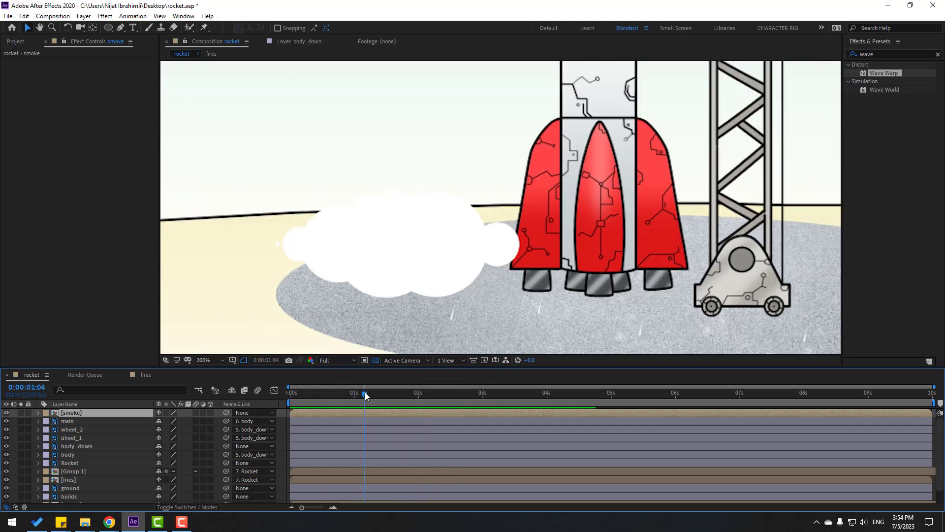
pyautogui.click(110, 27)
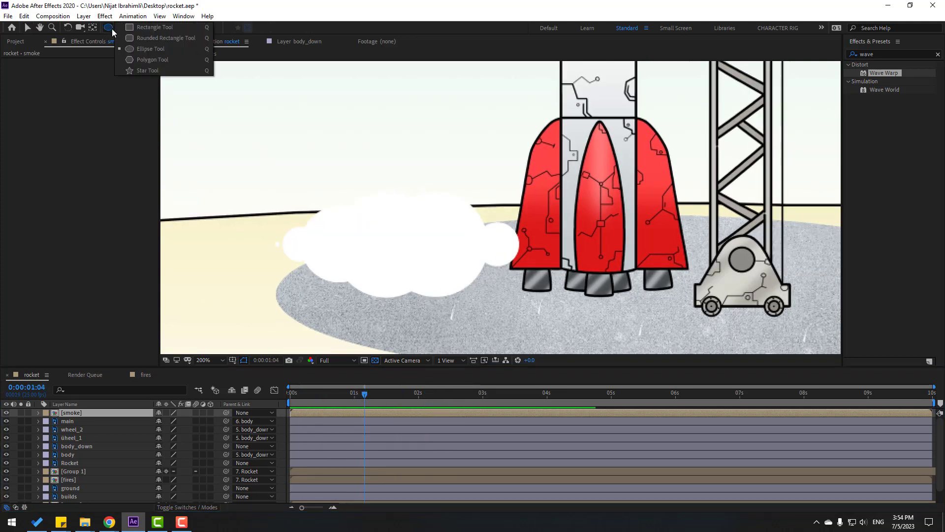
pyautogui.click(175, 28)
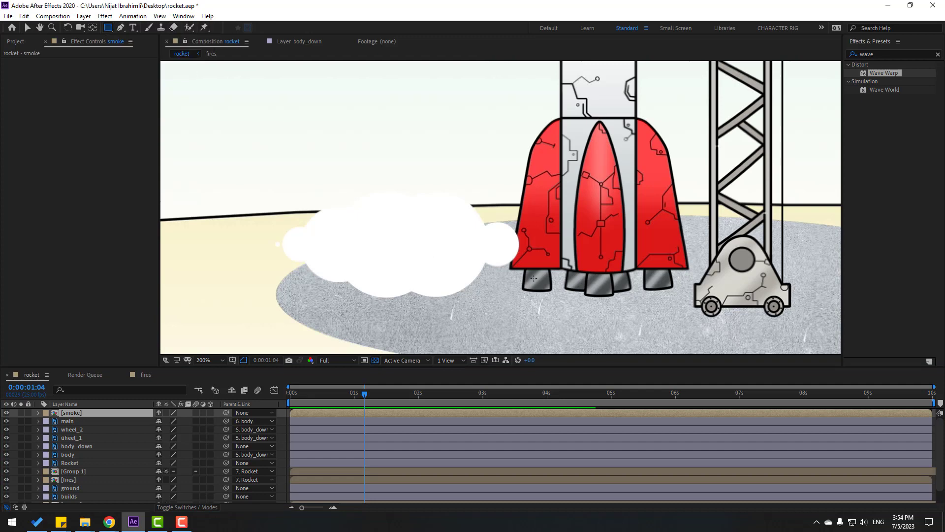
pyautogui.moveTo(528, 247); pyautogui.dragTo(255, 308)
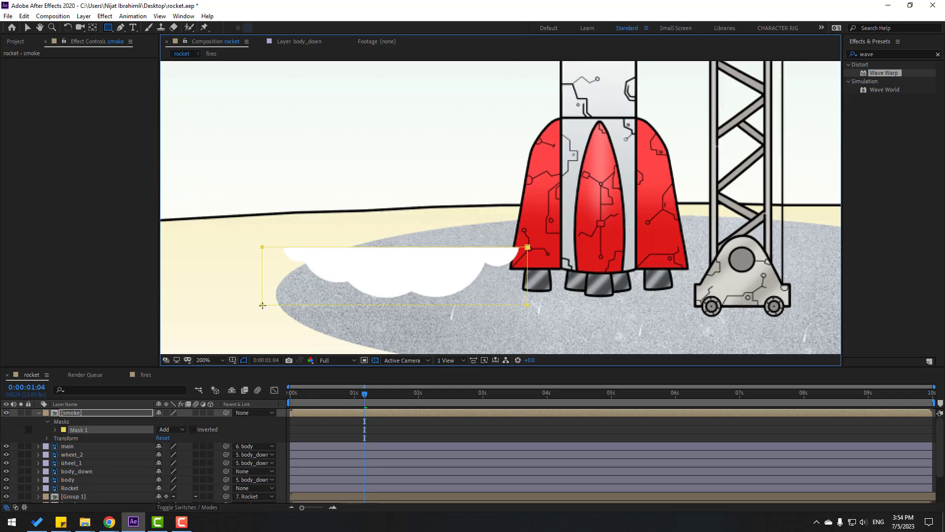
pyautogui.click(193, 430)
pyautogui.click(382, 418)
pyautogui.moveTo(364, 394)
pyautogui.mouseDown()
pyautogui.moveTo(303, 394)
pyautogui.moveTo(372, 394)
pyautogui.mouseUp()
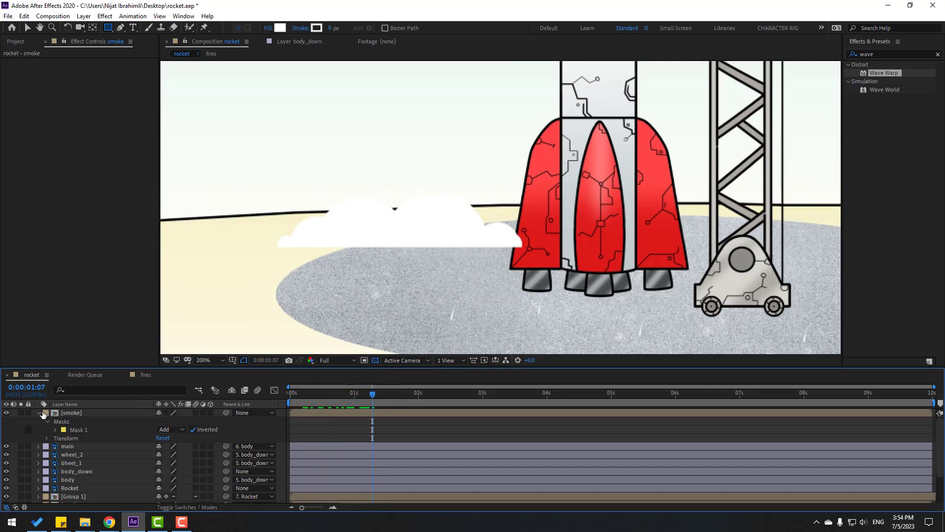
# Collapse the smoke layer, open its composition, turn off the transparency grid and return to the Selection tool
pyautogui.click(39, 412)
pyautogui.click(72, 414)
pyautogui.doubleClick(72, 415)
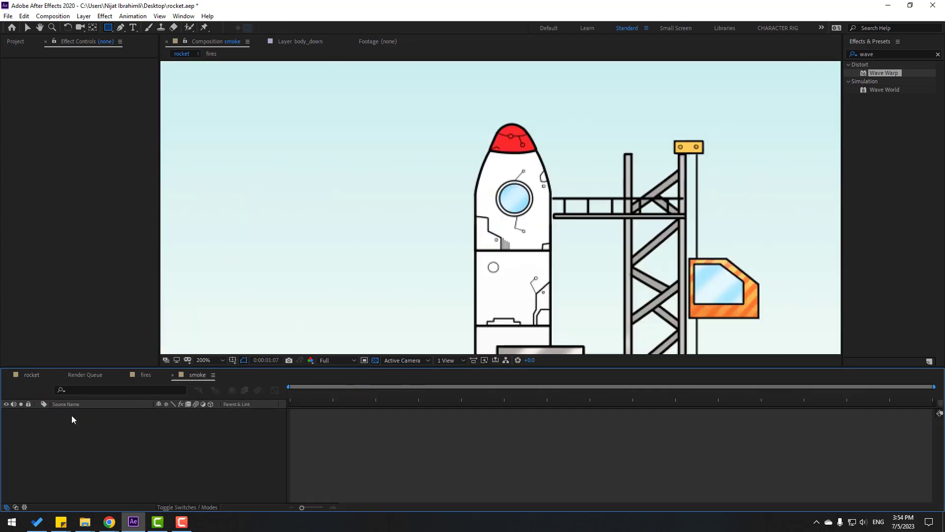
pyautogui.click(375, 361)
pyautogui.press('v')
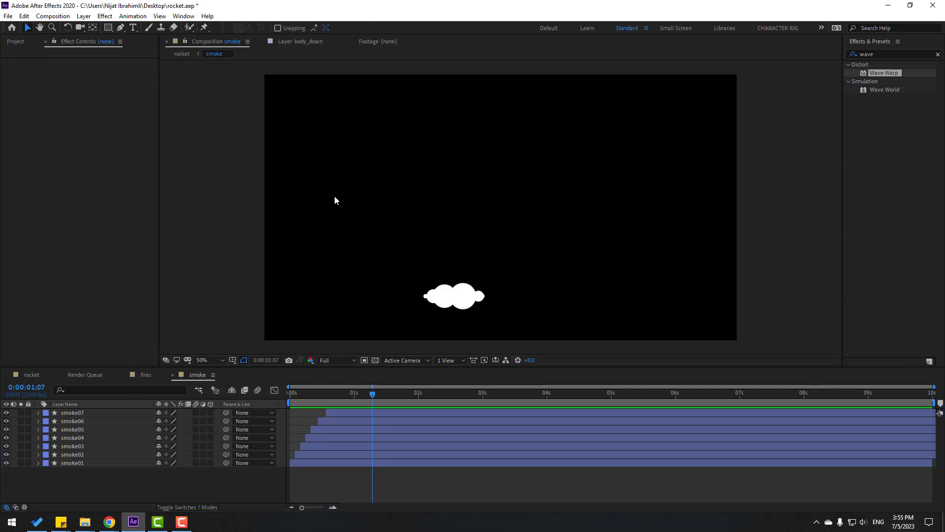
# Draw a rectangular region of interest around the whole smoke cloud at 0:00:01:04 in the smoke composition
pyautogui.scroll(2, 494, 258)
pyautogui.click(313, 398)
pyautogui.moveTo(331, 399); pyautogui.dragTo(364, 399)
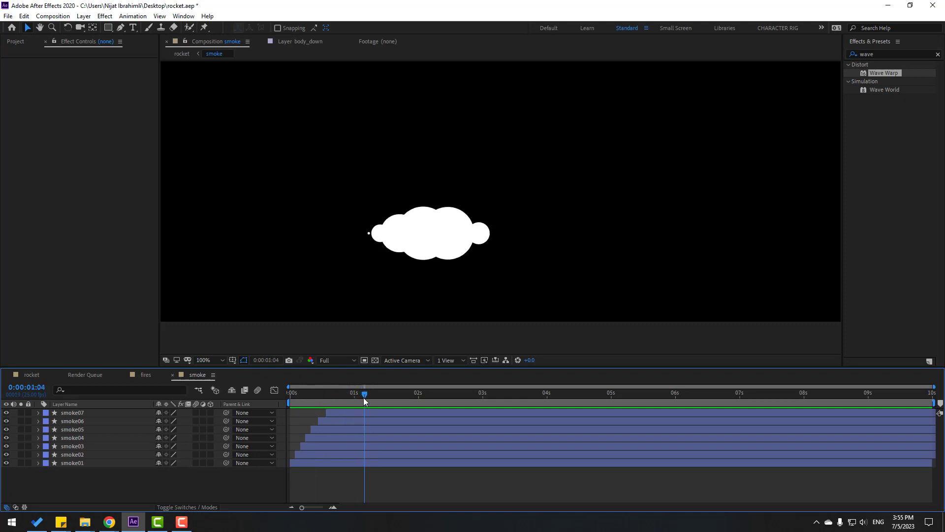
pyautogui.click(364, 361)
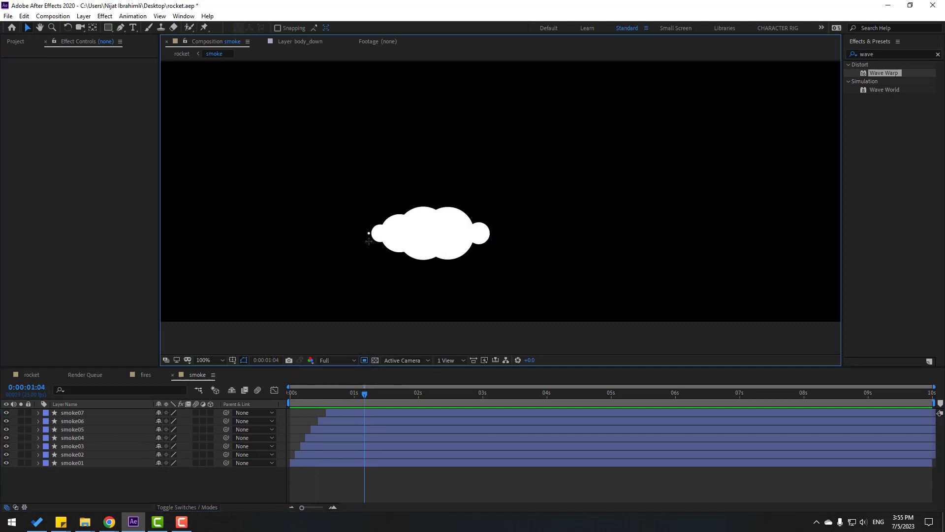
pyautogui.moveTo(343, 187); pyautogui.dragTo(507, 267)
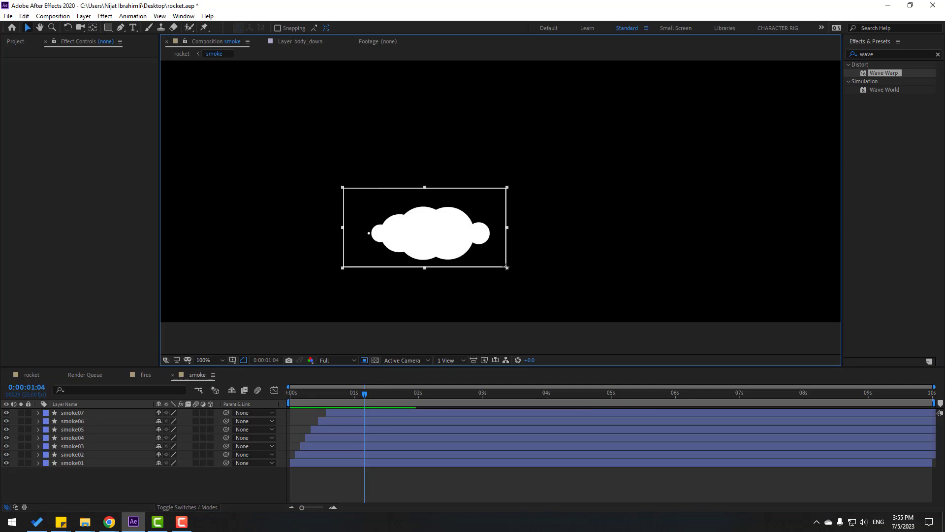
# Tighten the region of interest's left edge toward the cloud and crop the smoke composition to that region
pyautogui.moveTo(289, 397); pyautogui.dragTo(357, 397)
pyautogui.moveTo(343, 228); pyautogui.dragTo(359, 227)
pyautogui.moveTo(319, 395); pyautogui.dragTo(313, 392)
pyautogui.press('space')
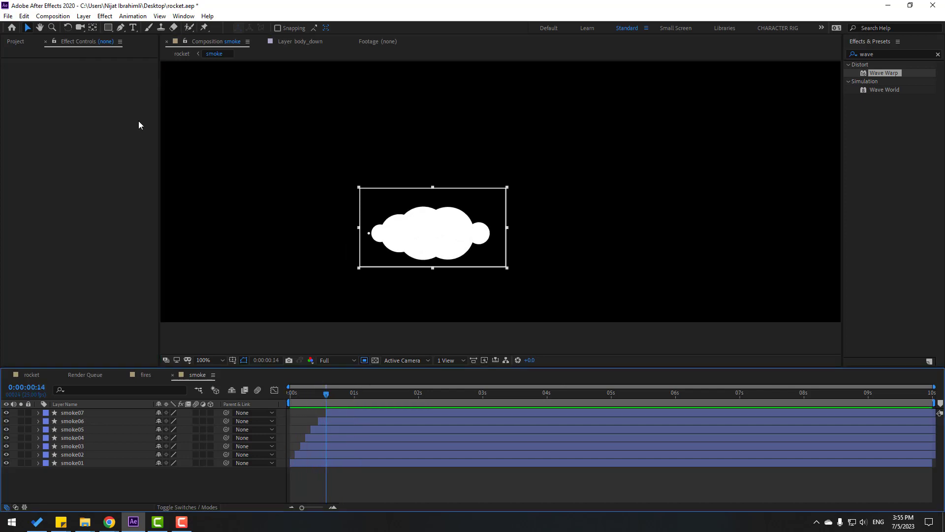
pyautogui.click(52, 16)
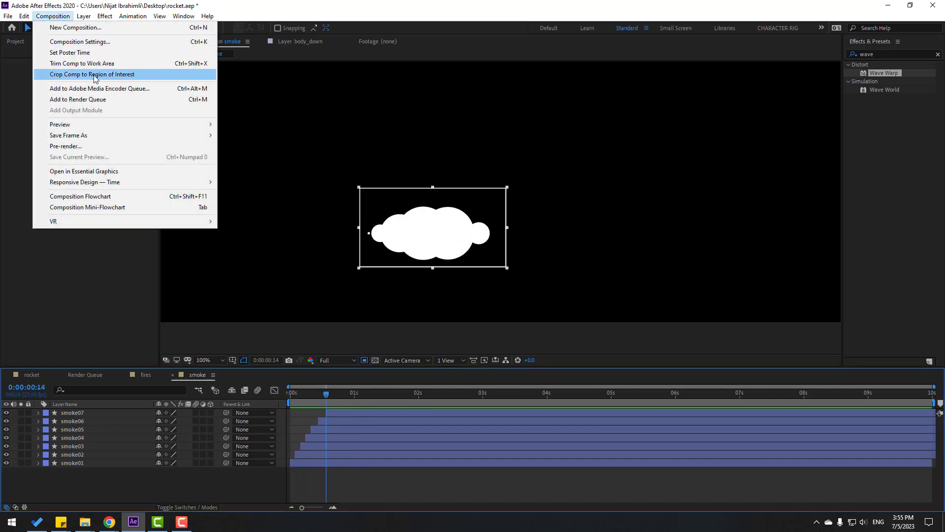
pyautogui.click(147, 75)
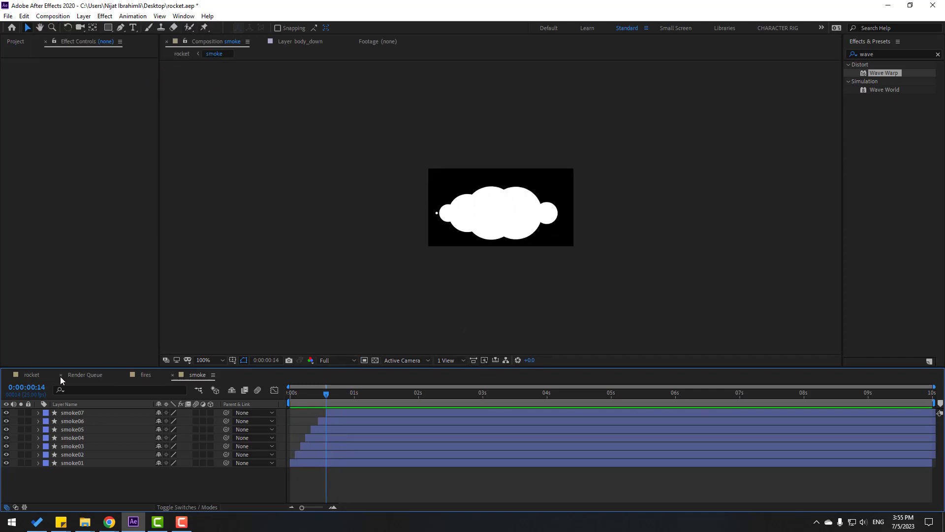
# Return to the rocket composition and, at 0:00:01:20, move the smoke cloud down beside the left of the rocket's base
pyautogui.click(32, 375)
pyautogui.moveTo(326, 394); pyautogui.dragTo(406, 394)
pyautogui.scroll(-4, 469, 274)
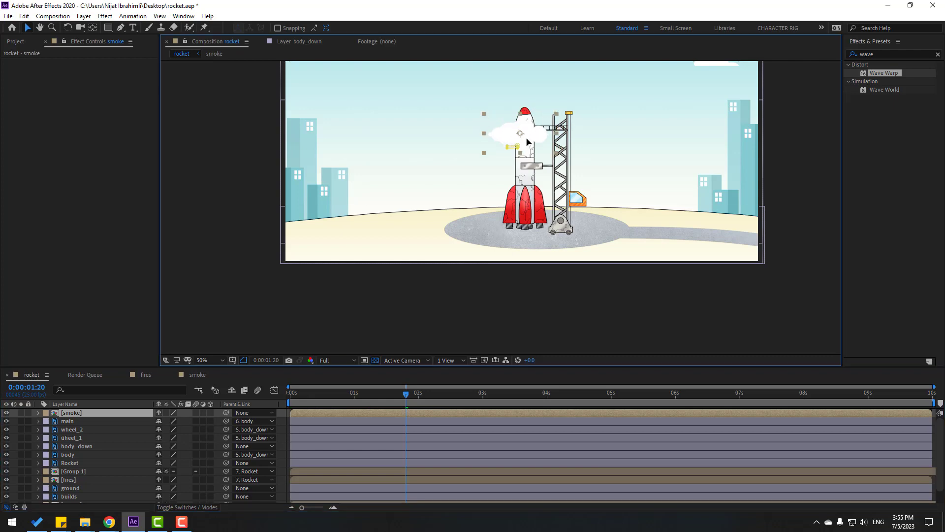
pyautogui.moveTo(525, 138); pyautogui.dragTo(493, 225)
pyautogui.scroll(4, 500, 203)
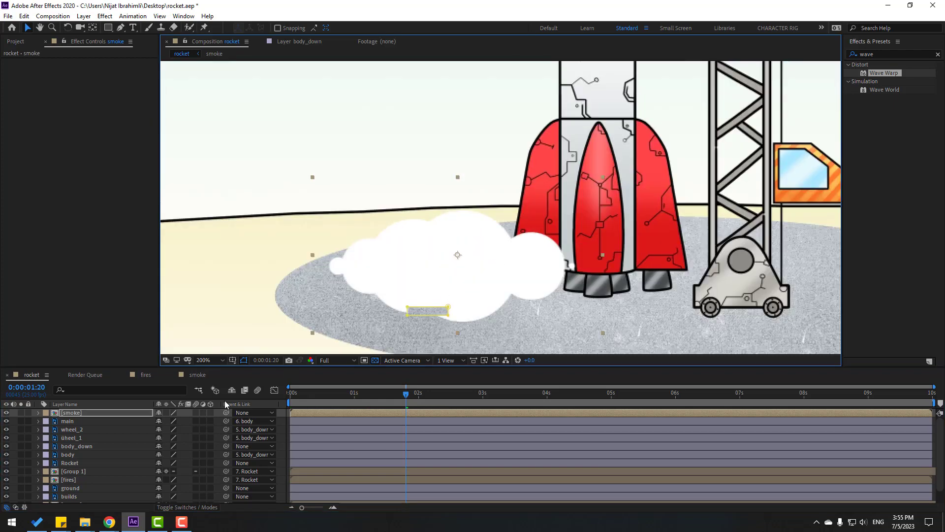
# Delete the existing mask from the smoke layer
pyautogui.press('m')
pyautogui.click(87, 424)
pyautogui.press('Delete')
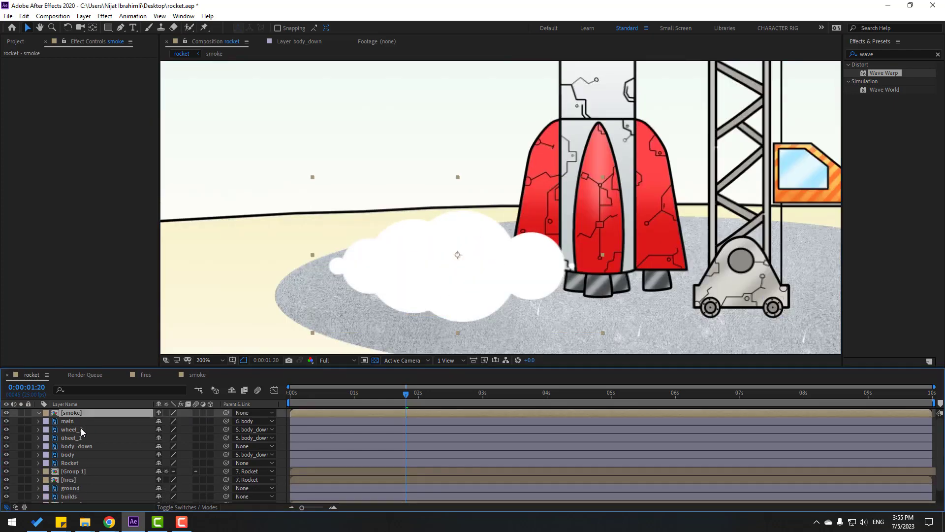
# Hide the lower half of the smoke cloud with a new inverted rectangular mask, collapse the layer and return to the Selection tool
pyautogui.click(107, 28)
pyautogui.moveTo(577, 262); pyautogui.dragTo(295, 325)
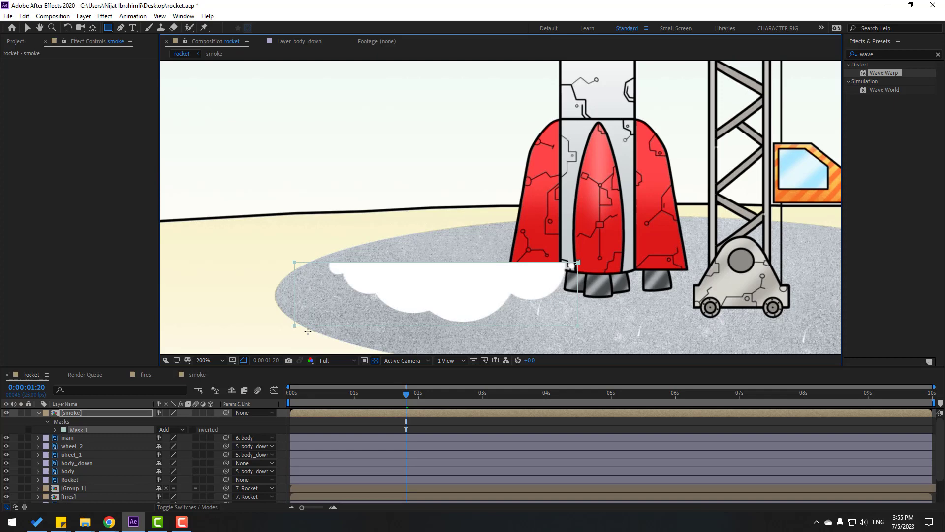
pyautogui.click(192, 430)
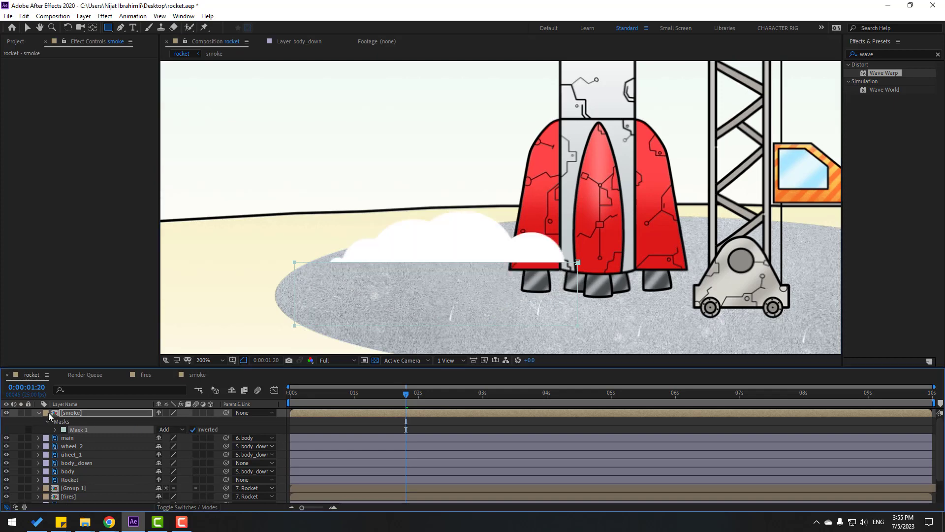
pyautogui.click(40, 413)
pyautogui.click(30, 29)
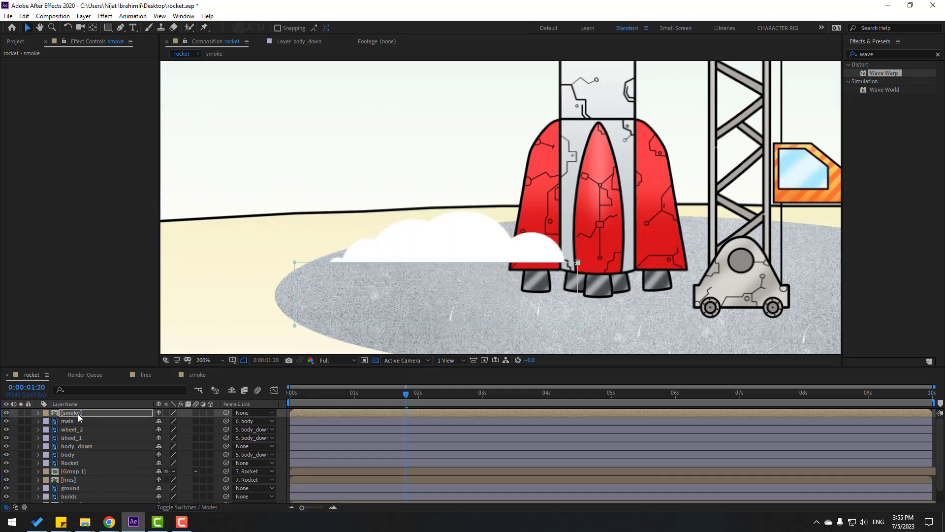
# Reorder the smoke layer to sit directly below Group 1 and move the cloud down and right behind the rocket's base
pyautogui.moveTo(77, 413); pyautogui.dragTo(90, 449)
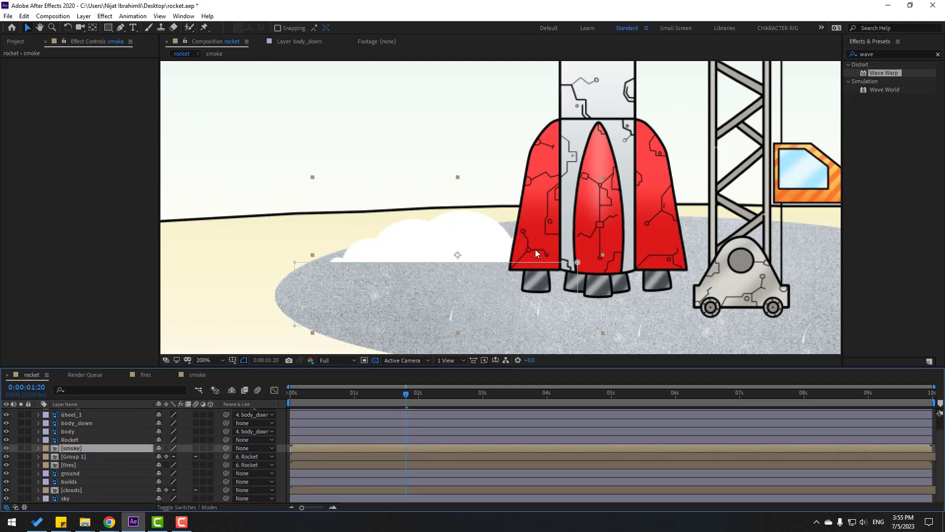
pyautogui.moveTo(489, 248); pyautogui.dragTo(514, 279)
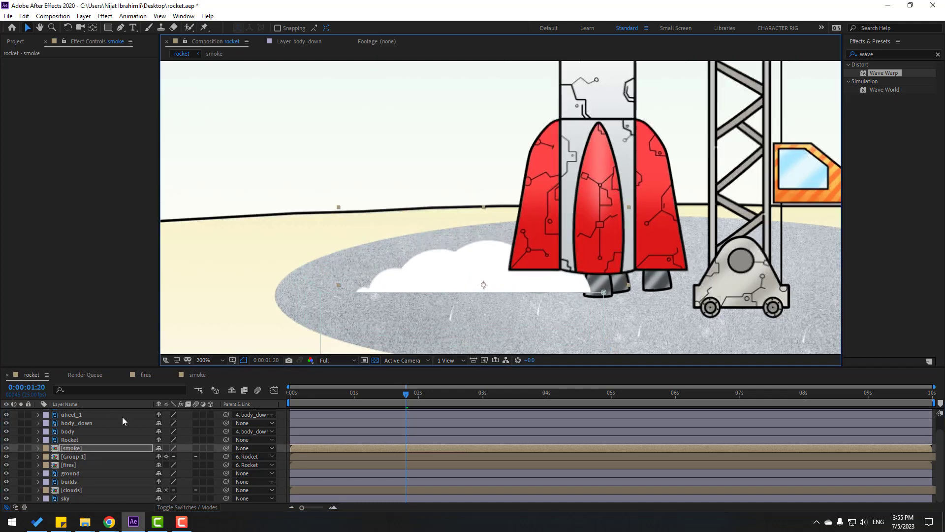
pyautogui.moveTo(85, 452); pyautogui.dragTo(92, 461)
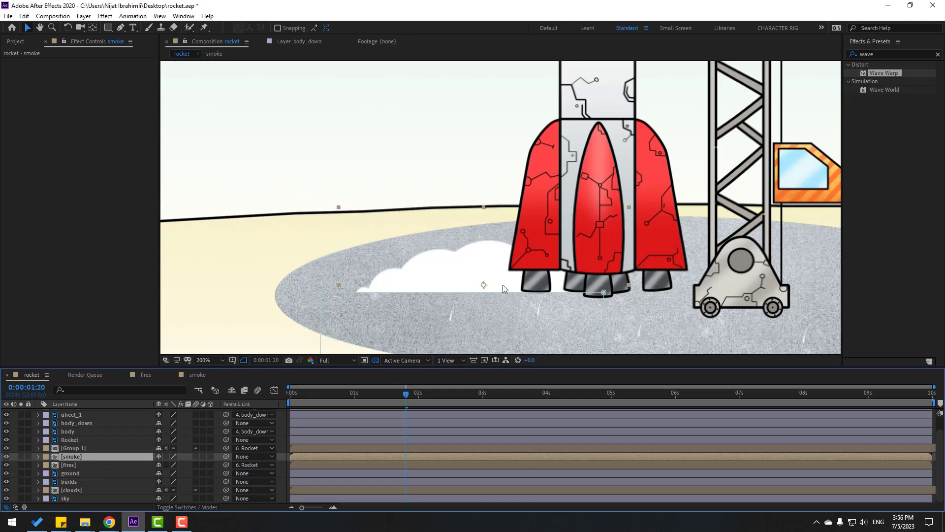
# Shift the smoke layer in time to start just after the 4-second mark, when the flames ignite, and check the timing
pyautogui.moveTo(329, 391); pyautogui.dragTo(566, 392)
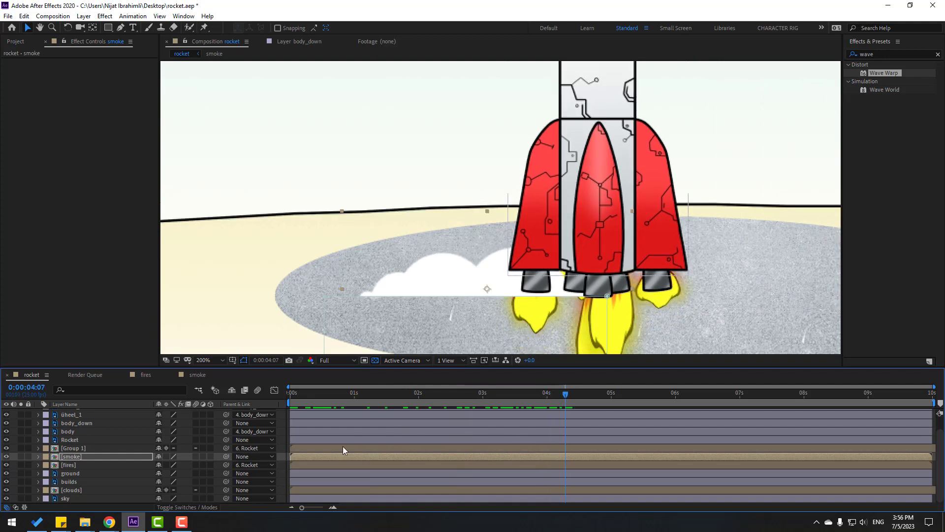
pyautogui.moveTo(301, 457); pyautogui.dragTo(568, 457)
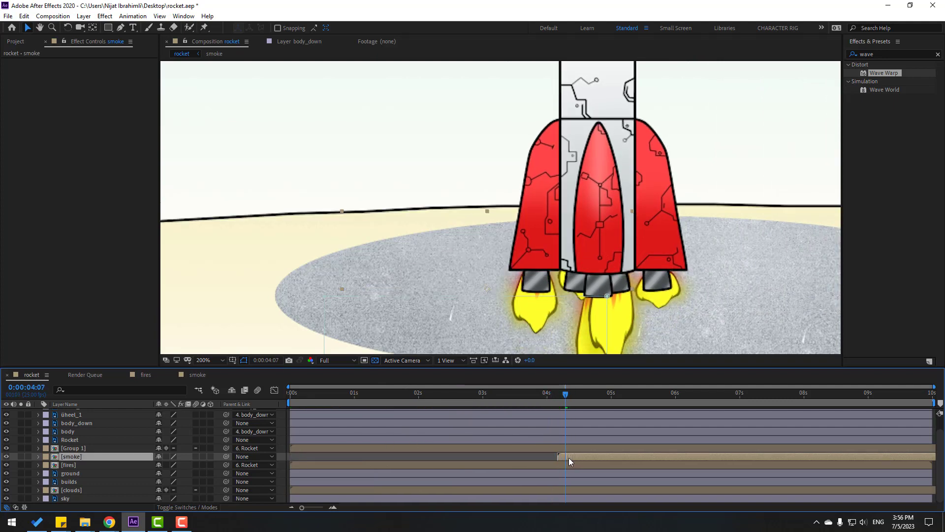
pyautogui.moveTo(530, 397); pyautogui.dragTo(588, 396)
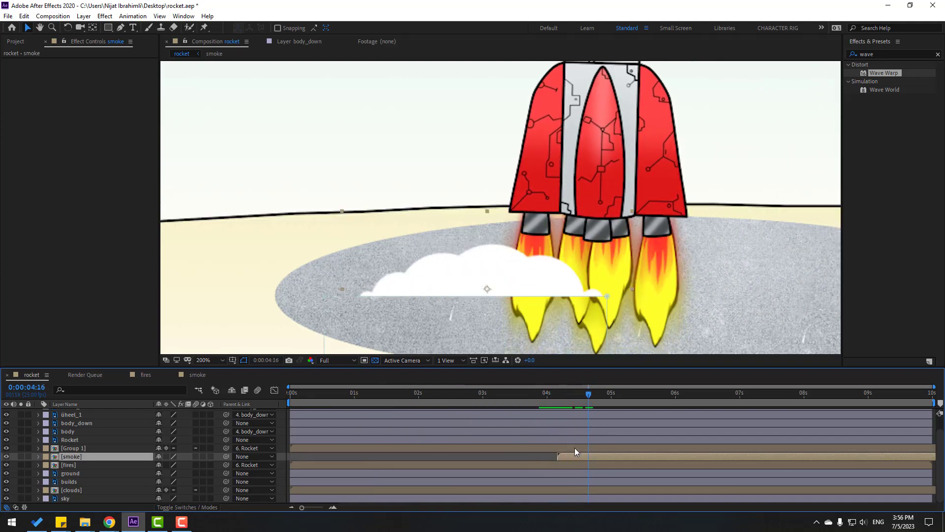
pyautogui.moveTo(574, 451); pyautogui.dragTo(569, 455)
pyautogui.moveTo(529, 394); pyautogui.dragTo(591, 394)
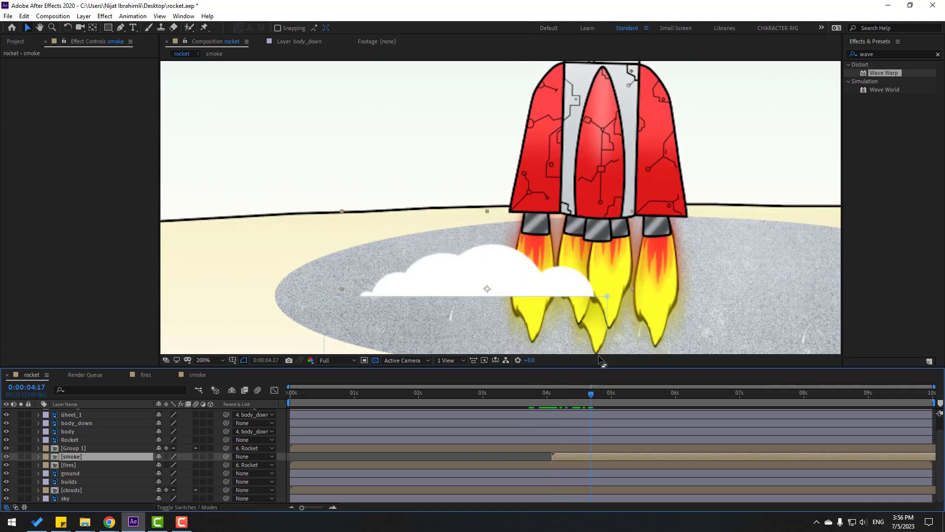
pyautogui.press(',')
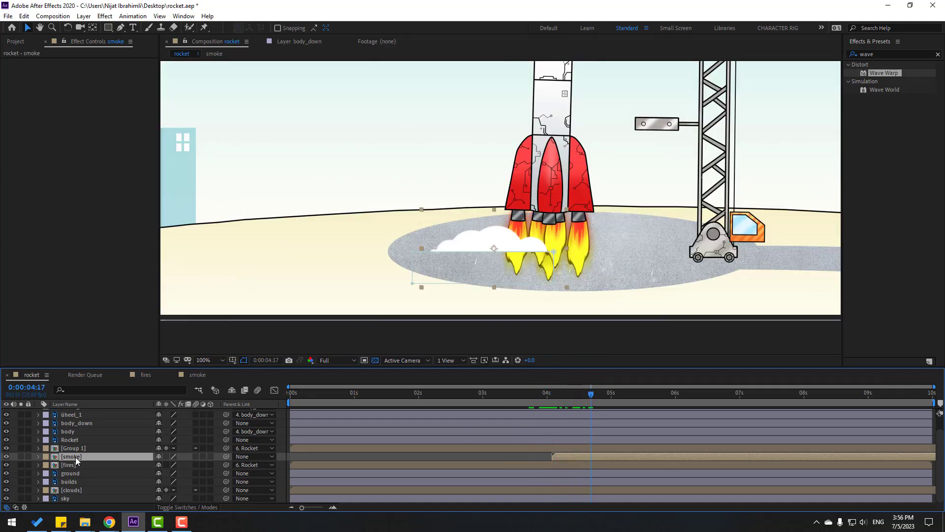
# Move the smoke layer below the fires layer, scale it to 172% and shift the cloud left of the rocket
pyautogui.moveTo(75, 456); pyautogui.dragTo(78, 470)
pyautogui.moveTo(525, 398); pyautogui.dragTo(607, 413)
pyautogui.press('s')
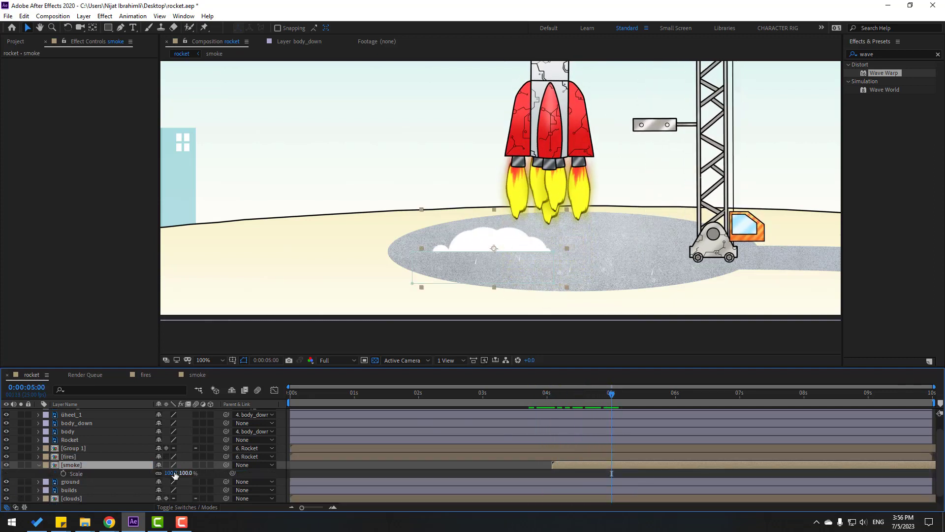
pyautogui.moveTo(171, 473); pyautogui.dragTo(202, 471)
pyautogui.moveTo(524, 245); pyautogui.dragTo(485, 242)
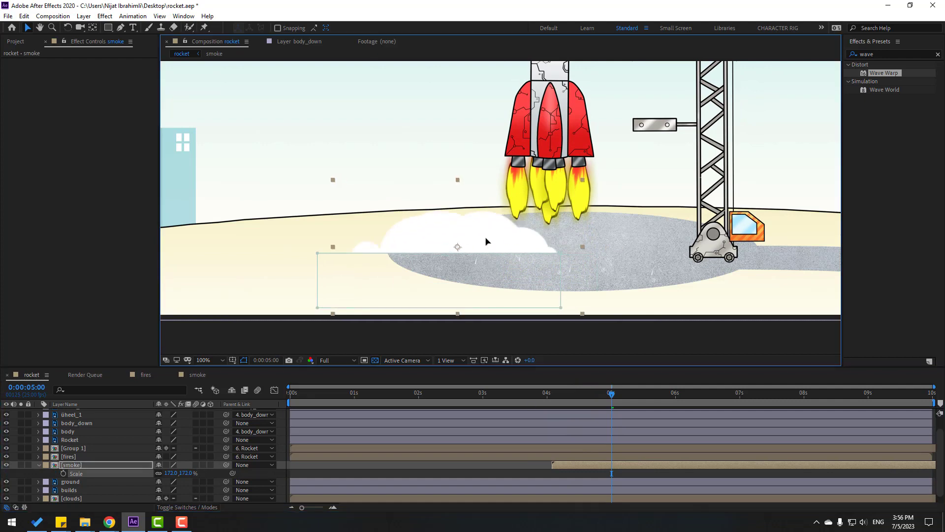
# Shift the smoke layer slightly earlier to start just before the 4-second mark
pyautogui.click(542, 394)
pyautogui.moveTo(557, 393)
pyautogui.mouseDown()
pyautogui.moveTo(601, 395)
pyautogui.moveTo(556, 401)
pyautogui.mouseUp()
pyautogui.moveTo(580, 469); pyautogui.dragTo(567, 466)
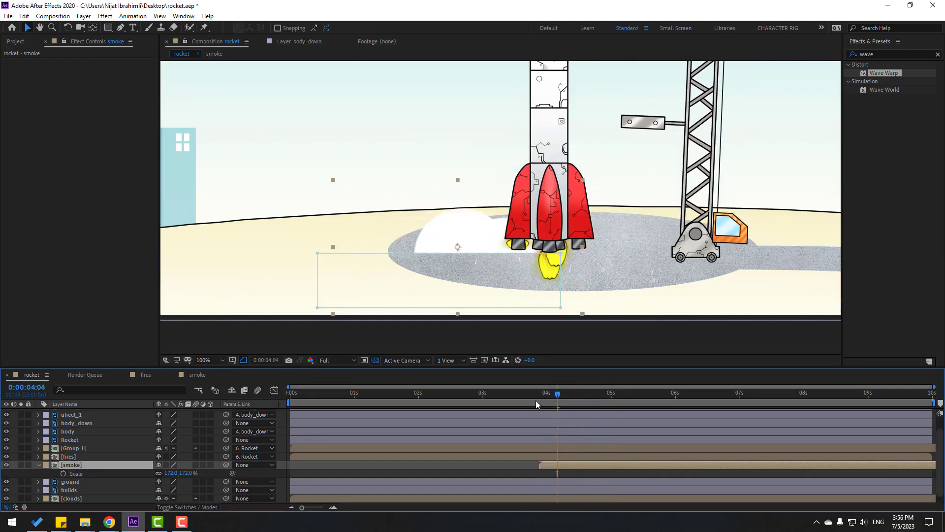
# Enlarge the smoke layer to 207%, move the cloud further left of the flames and preview the lift-off
pyautogui.moveTo(535, 400); pyautogui.dragTo(580, 400)
pyautogui.moveTo(170, 473); pyautogui.dragTo(187, 473)
pyautogui.moveTo(475, 243); pyautogui.dragTo(454, 239)
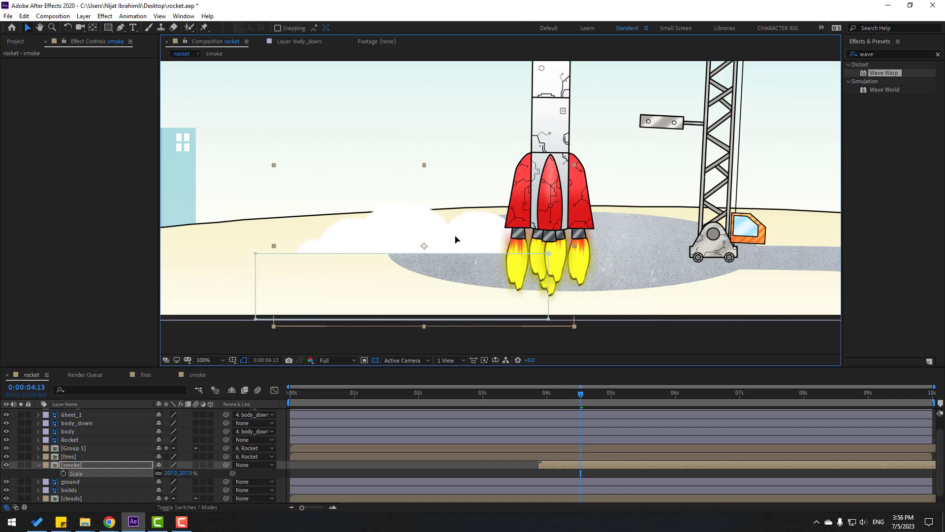
pyautogui.moveTo(543, 394); pyautogui.dragTo(580, 399)
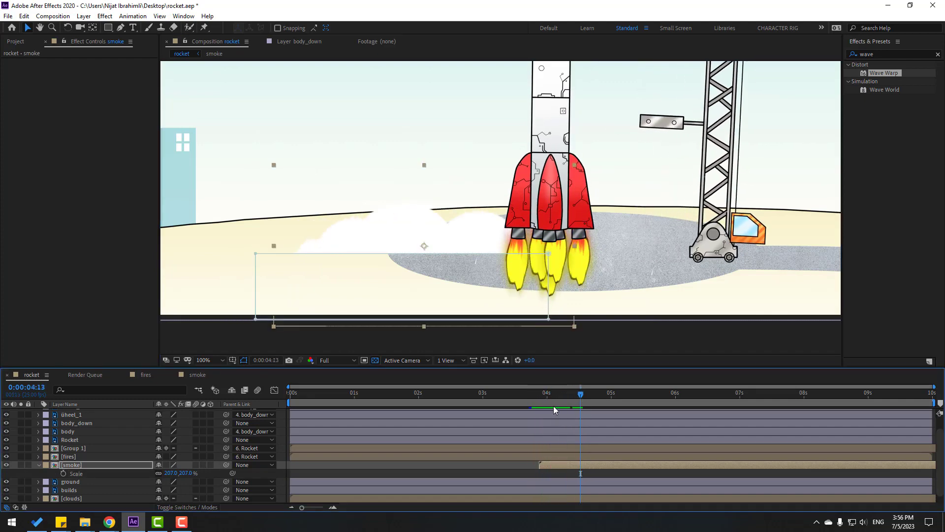
# Duplicate the smoke layer, flip the copy horizontally, place it right of the rocket and preview the lift-off
pyautogui.click(82, 466)
pyautogui.hotkey('ctrl', 'd')
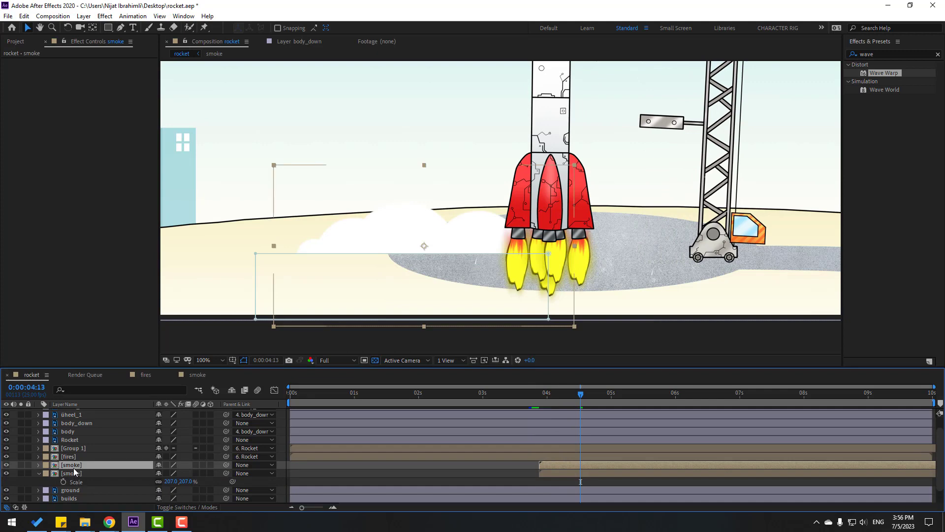
pyautogui.rightClick(74, 472)
pyautogui.moveTo(152, 229)
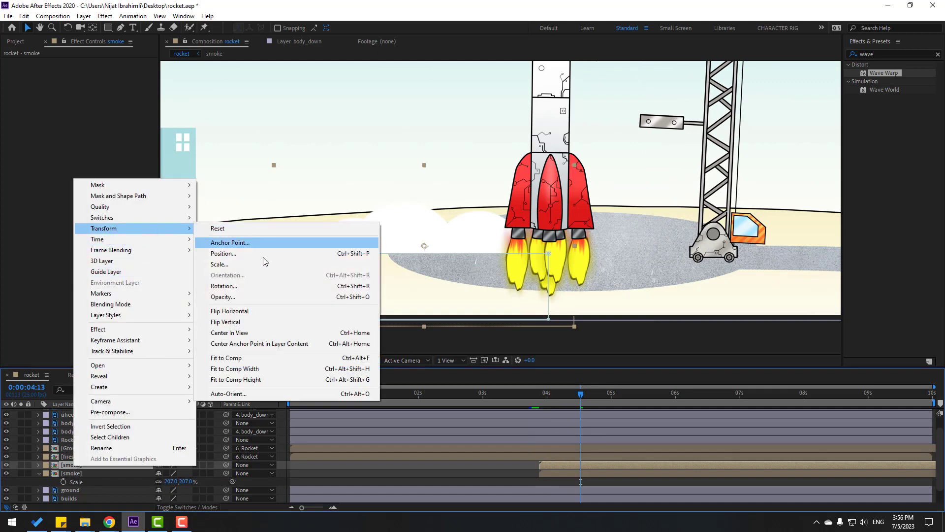
pyautogui.click(236, 314)
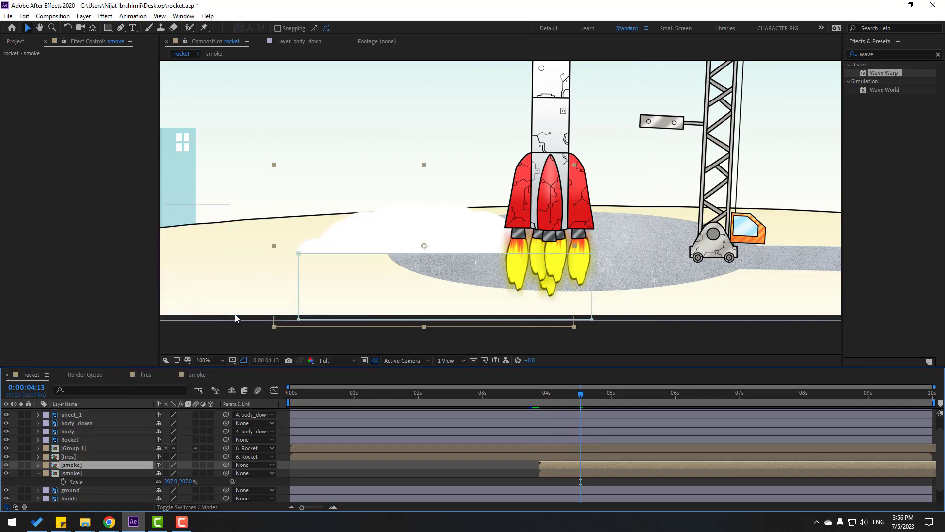
pyautogui.moveTo(420, 241); pyautogui.dragTo(710, 253)
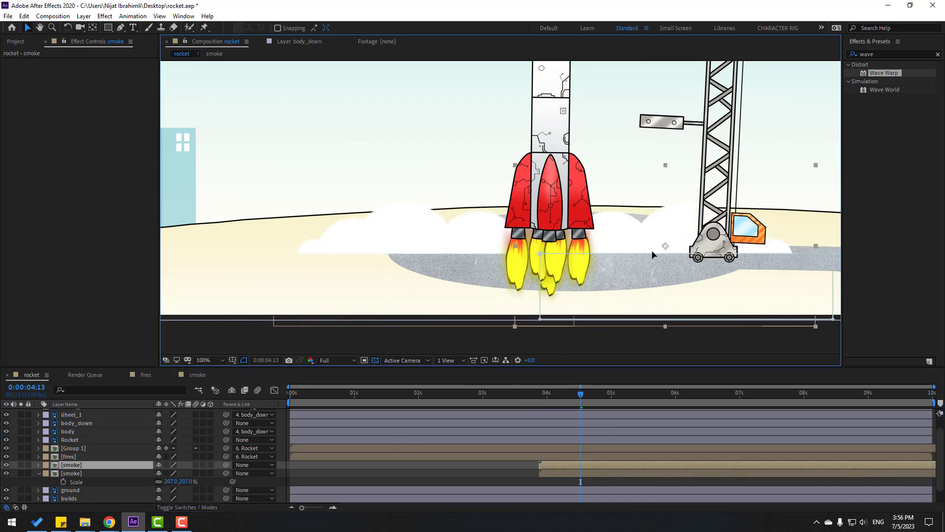
pyautogui.click(537, 398)
pyautogui.moveTo(544, 399); pyautogui.dragTo(595, 401)
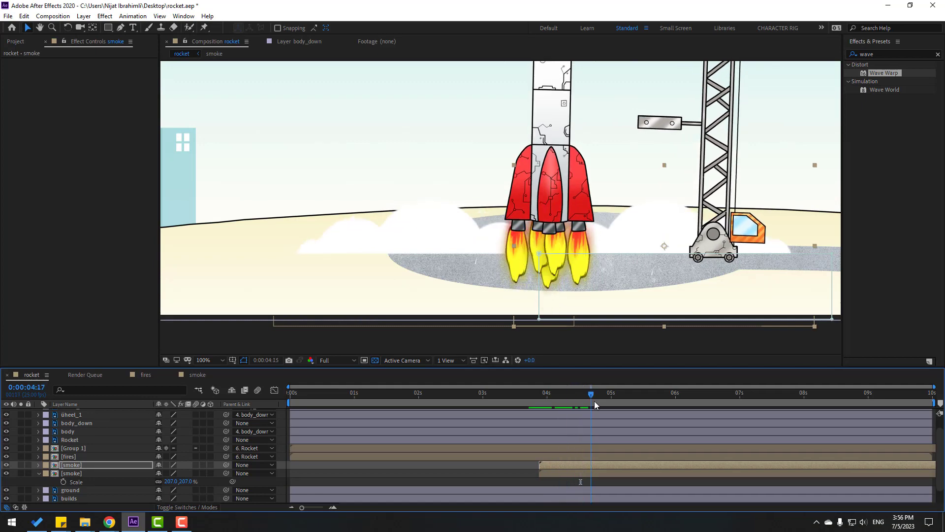
pyautogui.scroll(-2, 628, 274)
pyautogui.press('v')
pyautogui.moveTo(538, 393); pyautogui.dragTo(624, 393)
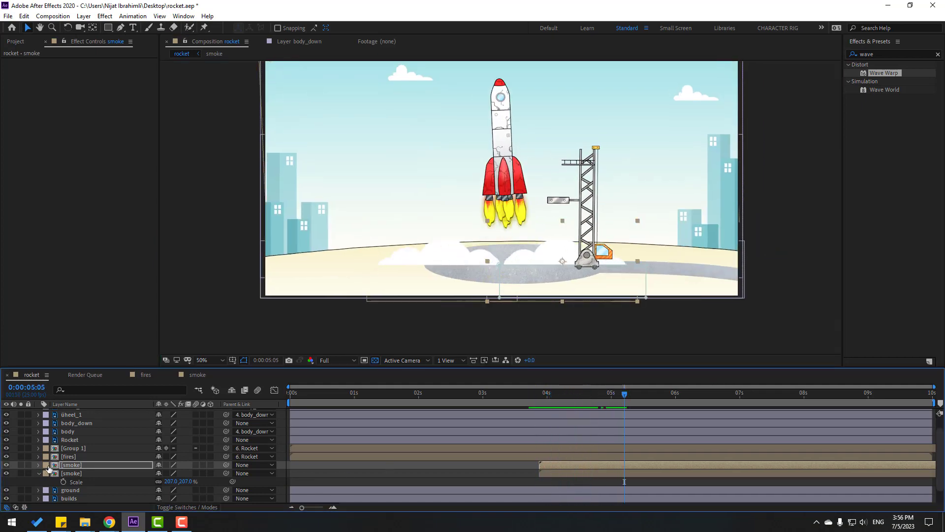
# Duplicate the topmost smoke layer and delete Mask 1 from the copy
pyautogui.click(68, 473)
pyautogui.click(96, 465)
pyautogui.hotkey('ctrl', 'd')
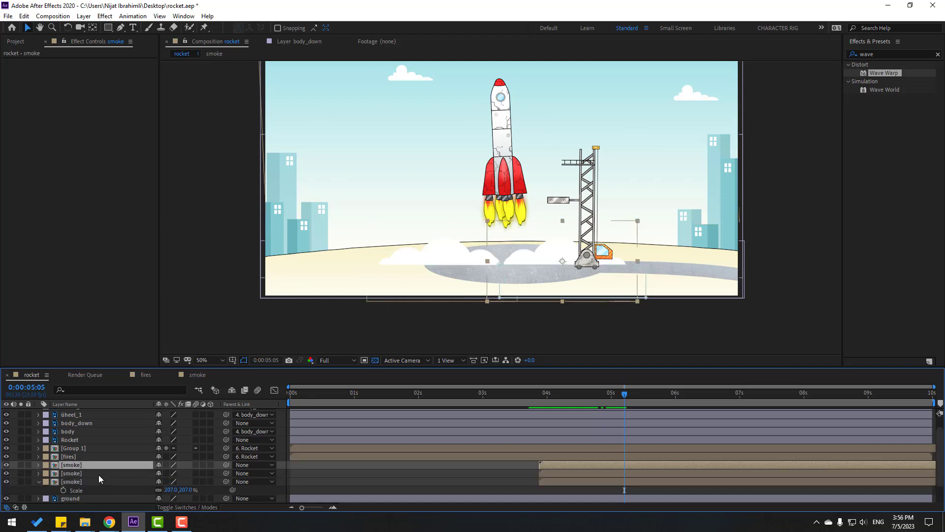
pyautogui.press('m')
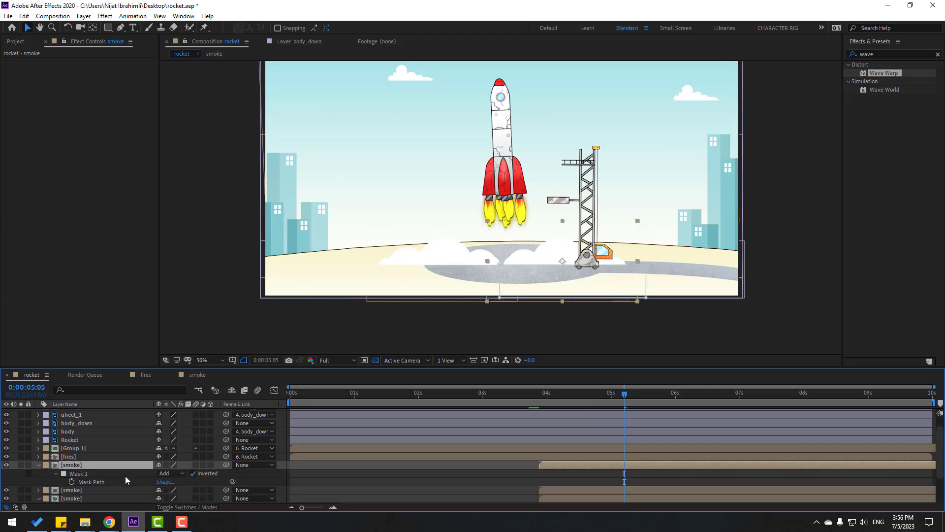
pyautogui.click(79, 473)
pyautogui.press('Delete')
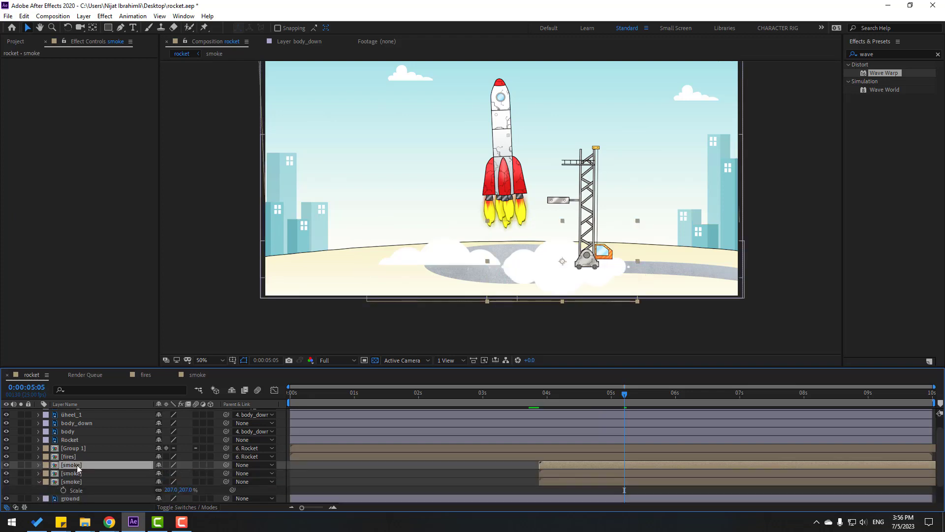
# Rotate the unmasked smoke copy to 90° and move the cloud behind the rocket's flames
pyautogui.press('r')
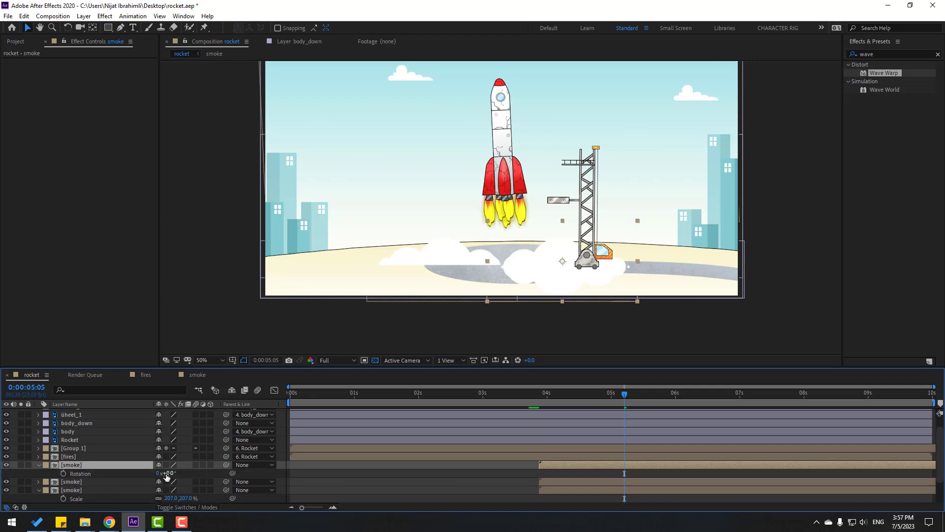
pyautogui.write('90')
pyautogui.press('Return')
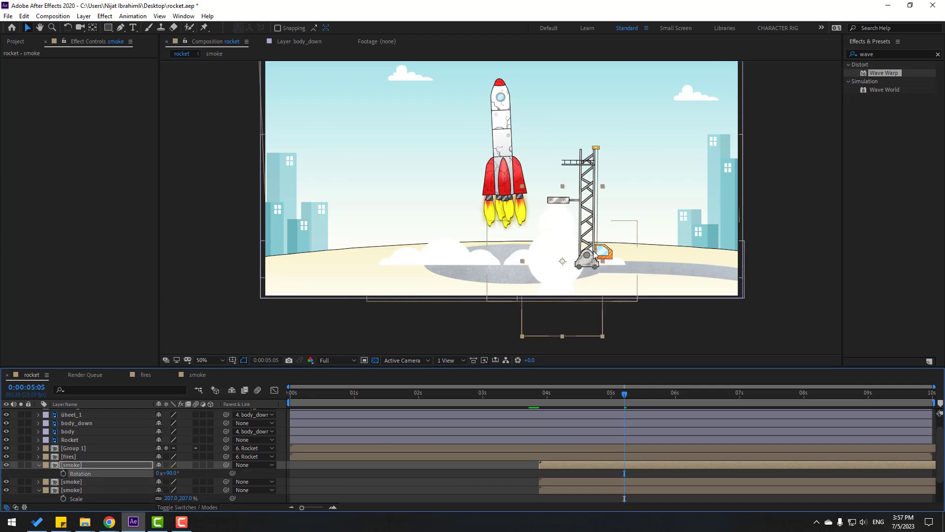
pyautogui.moveTo(561, 236); pyautogui.dragTo(509, 184)
pyautogui.click(191, 483)
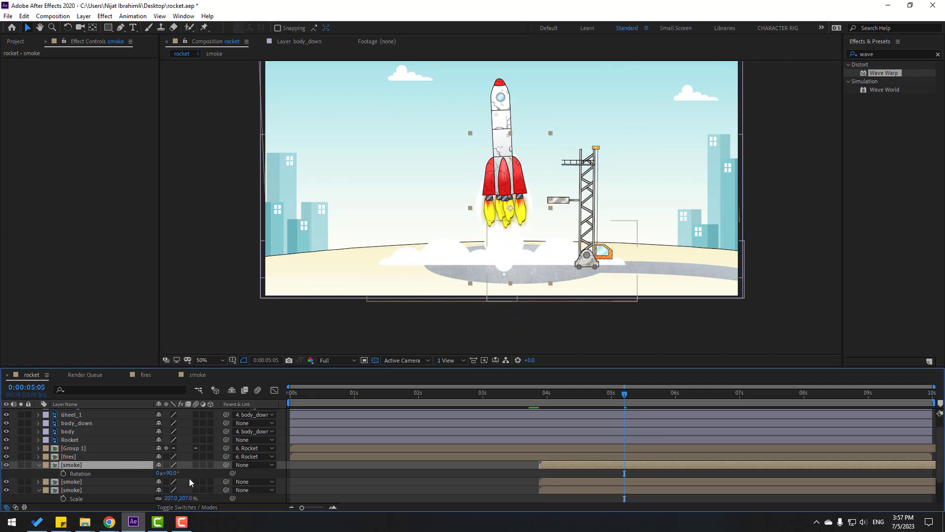
# Parent the rotated smoke layer to the Rocket layer and preview the lift-off from just before the 4-second mark
pyautogui.moveTo(215, 467); pyautogui.dragTo(78, 440)
pyautogui.press('.')
pyautogui.click(521, 391)
pyautogui.press('space')
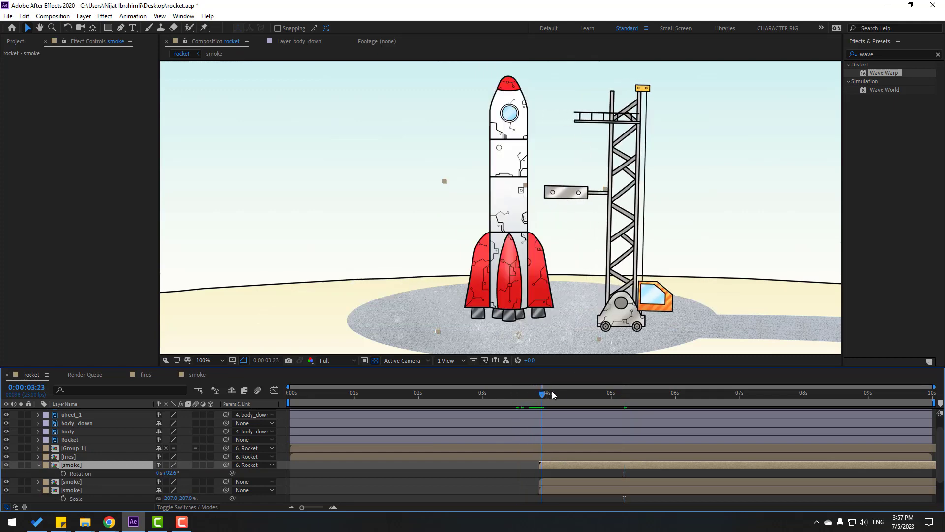
pyautogui.press('space')
# Move the vertical smoke cloud up behind the rocket's fins at 0:00:04:07
pyautogui.moveTo(582, 272); pyautogui.dragTo(567, 244)
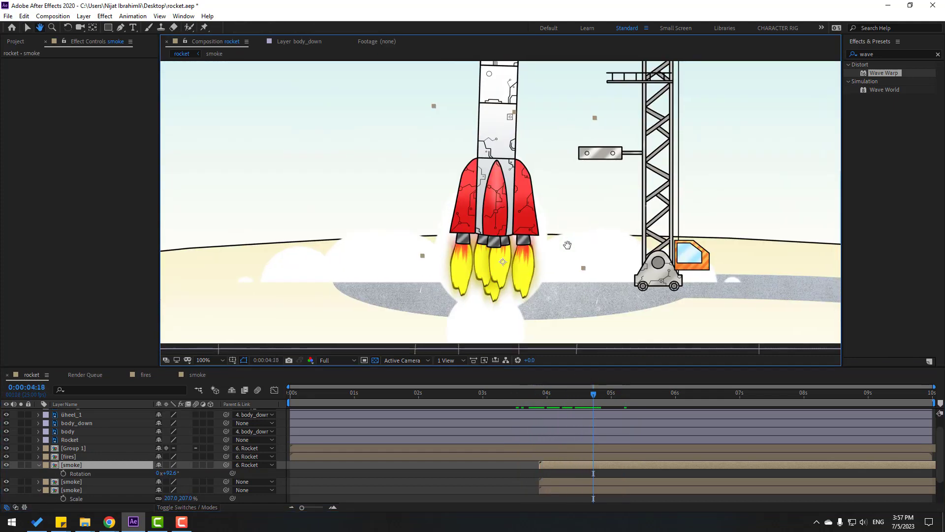
pyautogui.moveTo(551, 394)
pyautogui.mouseDown()
pyautogui.moveTo(624, 384)
pyautogui.moveTo(552, 388)
pyautogui.moveTo(585, 392)
pyautogui.moveTo(565, 394)
pyautogui.mouseUp()
pyautogui.moveTo(403, 233); pyautogui.dragTo(398, 169)
pyautogui.moveTo(507, 269); pyautogui.dragTo(514, 219)
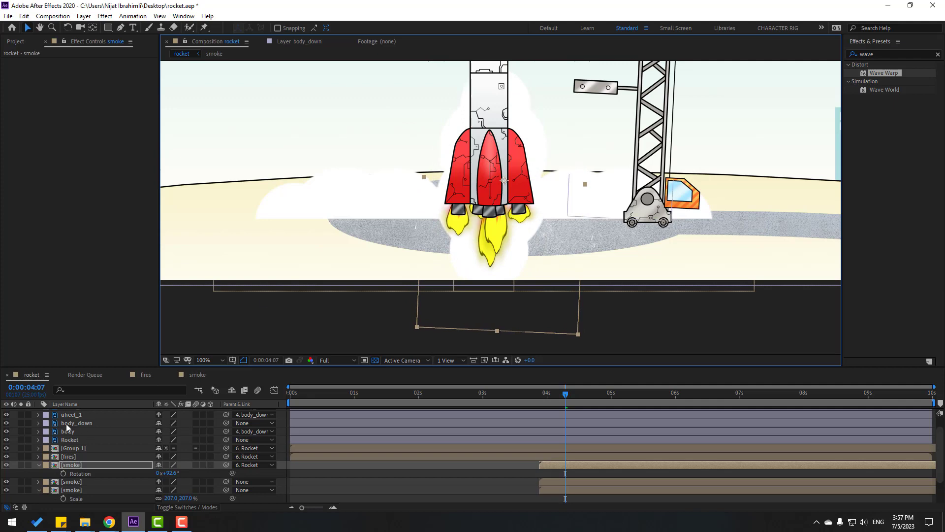
# Solo the vertical smoke and Rocket layers and move the cloud down until it starts directly beneath the rocket's base
pyautogui.click(20, 465)
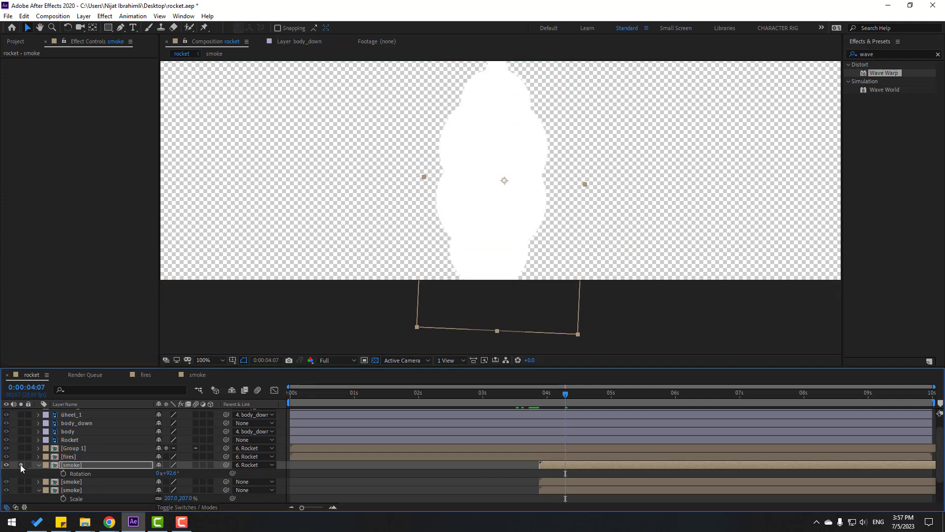
pyautogui.click(70, 441)
pyautogui.click(21, 440)
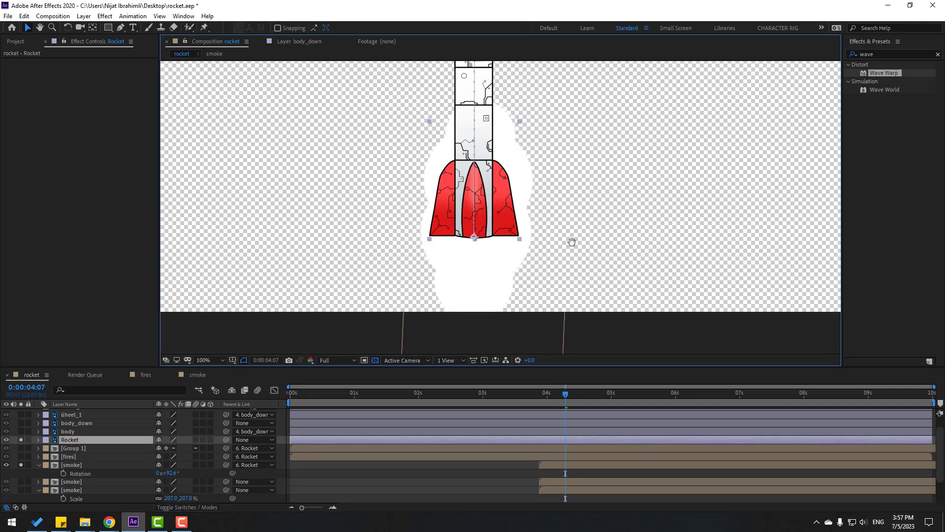
pyautogui.click(71, 465)
pyautogui.scroll(-1, 431, 286)
pyautogui.moveTo(432, 271); pyautogui.dragTo(513, 246)
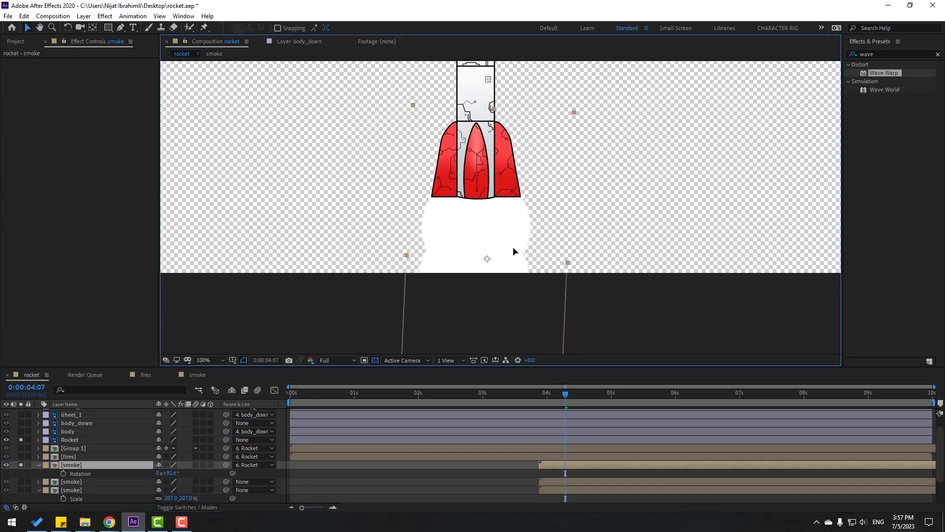
pyautogui.press('Return')
# At 0:00:05:07, draw a closed pen mask around the vertical smoke cloud and curve its lower edge outward
pyautogui.moveTo(547, 392); pyautogui.dragTo(620, 392)
pyautogui.scroll(-2, 625, 266)
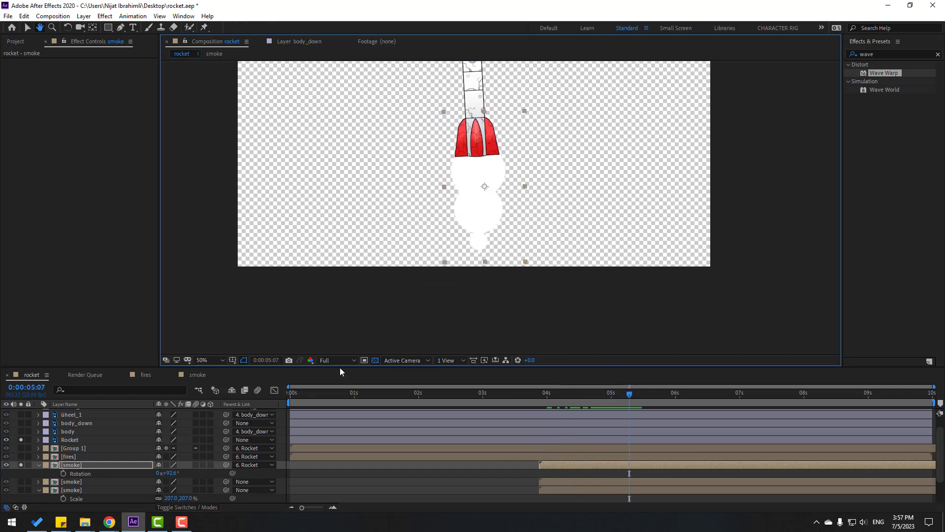
pyautogui.click(120, 28)
pyautogui.scroll(2, 481, 194)
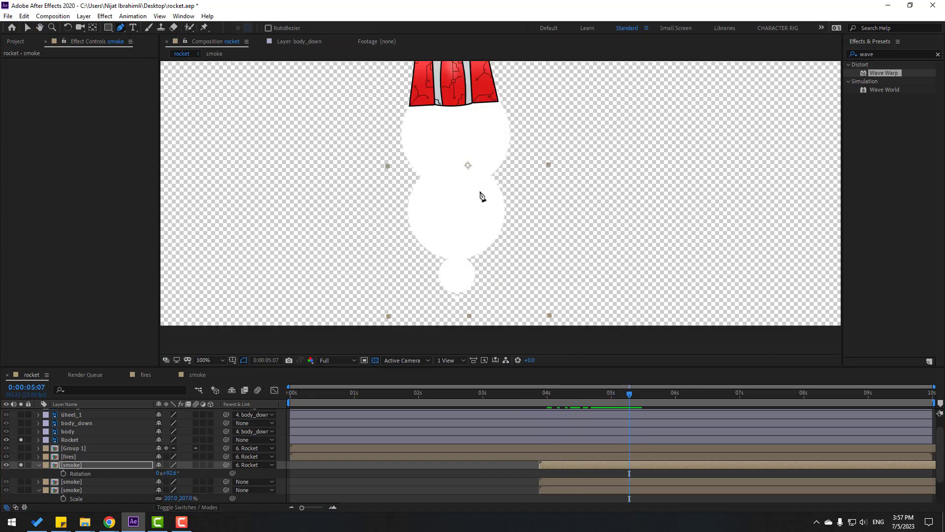
pyautogui.moveTo(417, 101); pyautogui.dragTo(428, 87)
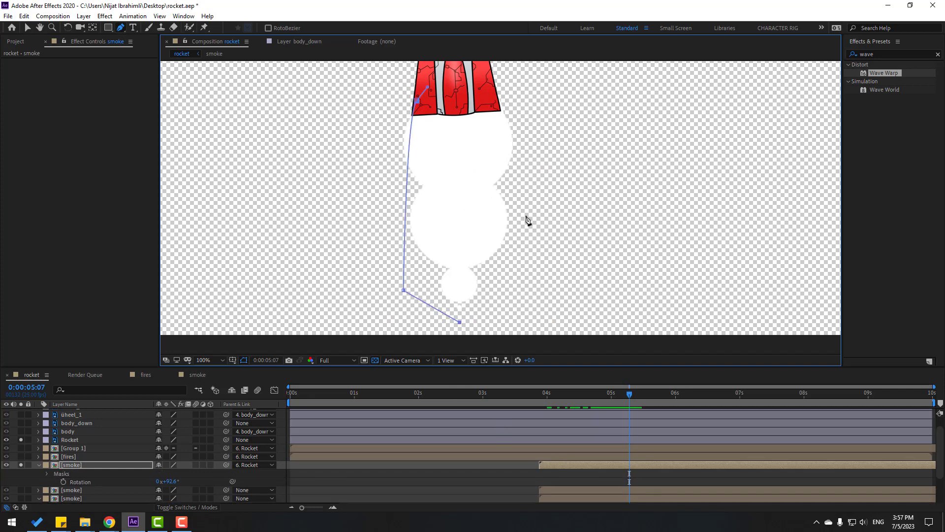
pyautogui.moveTo(523, 192); pyautogui.dragTo(526, 174)
pyautogui.click(513, 95)
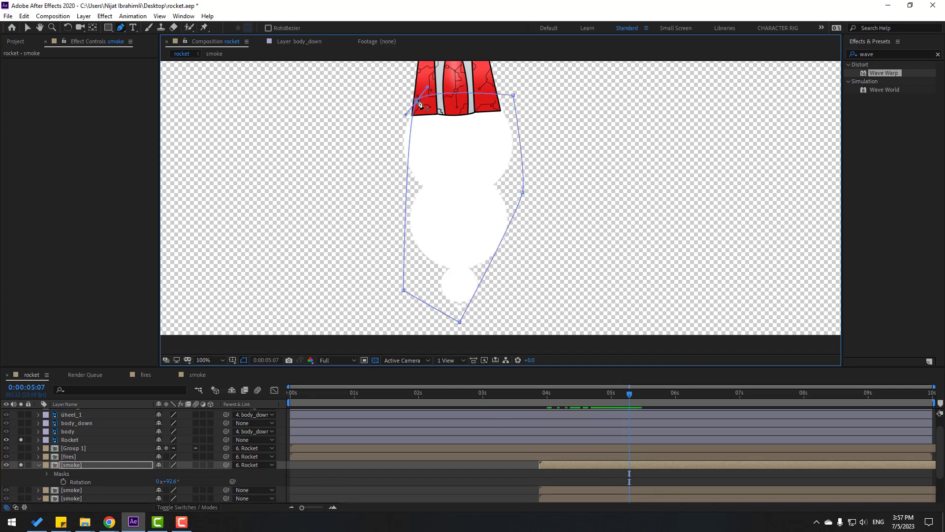
pyautogui.moveTo(458, 324); pyautogui.dragTo(467, 326)
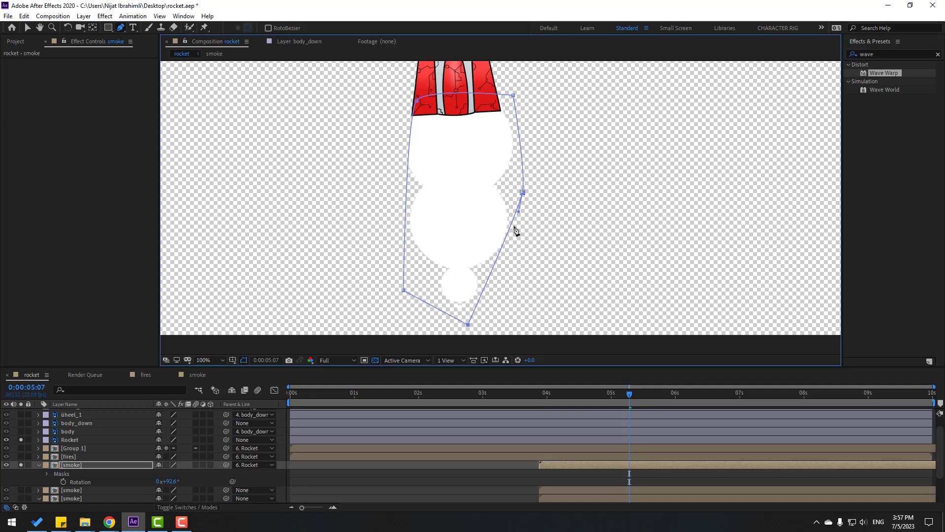
pyautogui.moveTo(519, 213); pyautogui.dragTo(543, 316)
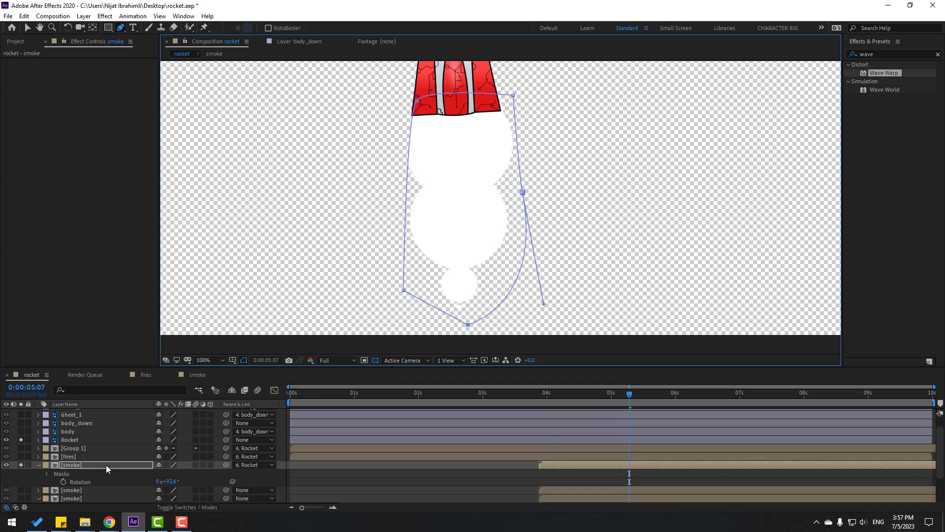
# Unsolo the Rocket and vertical smoke layers and set a Mask Path keyframe on the smoke's mask at 0:00:04:08
pyautogui.click(21, 440)
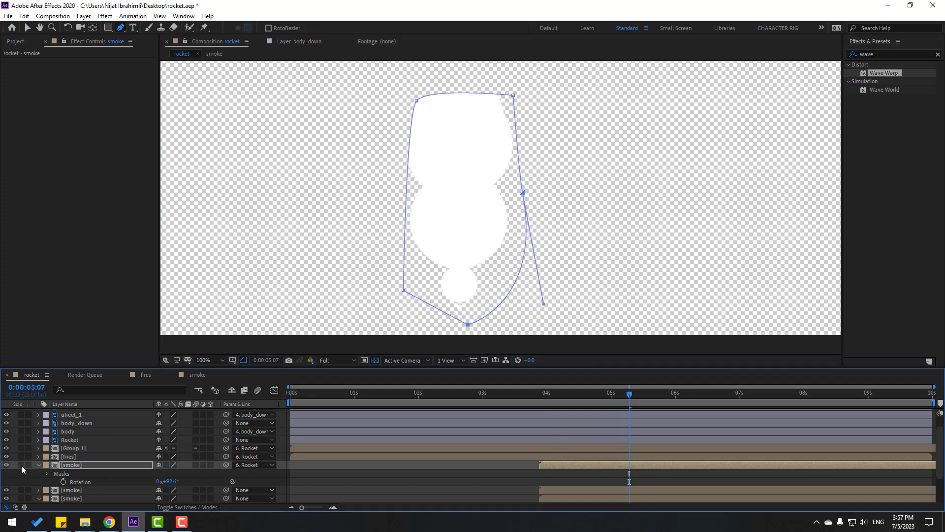
pyautogui.click(21, 465)
pyautogui.moveTo(540, 399); pyautogui.dragTo(573, 400)
pyautogui.click(47, 474)
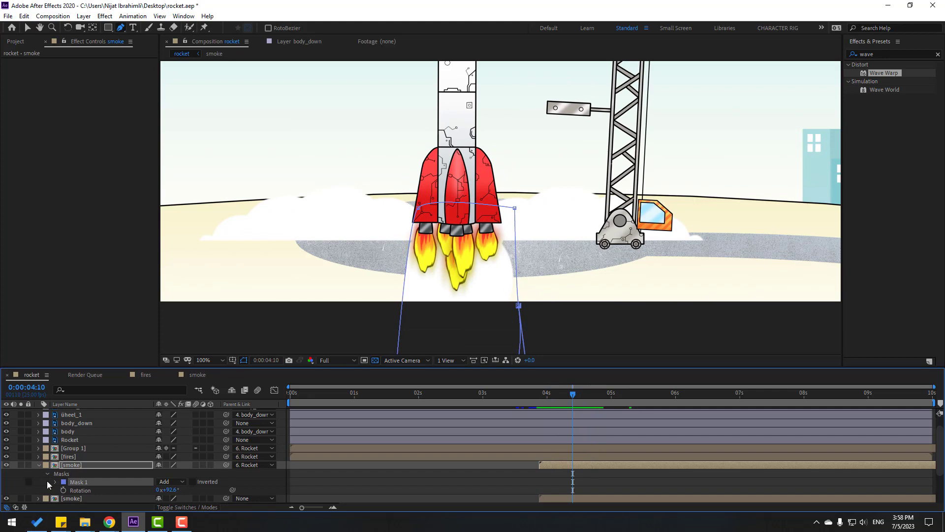
pyautogui.click(54, 482)
pyautogui.scroll(-2, 58, 486)
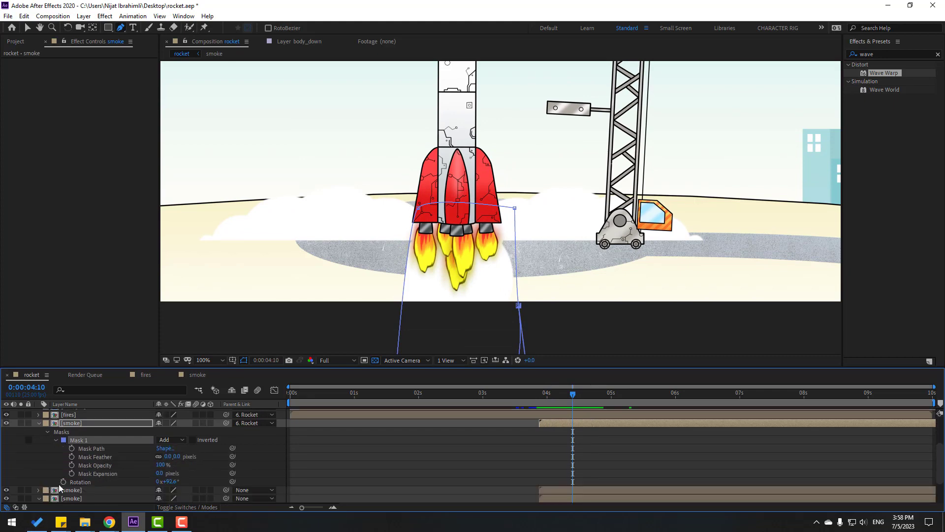
pyautogui.moveTo(565, 398)
pyautogui.mouseDown()
pyautogui.moveTo(543, 401)
pyautogui.moveTo(568, 396)
pyautogui.mouseUp()
pyautogui.click(72, 448)
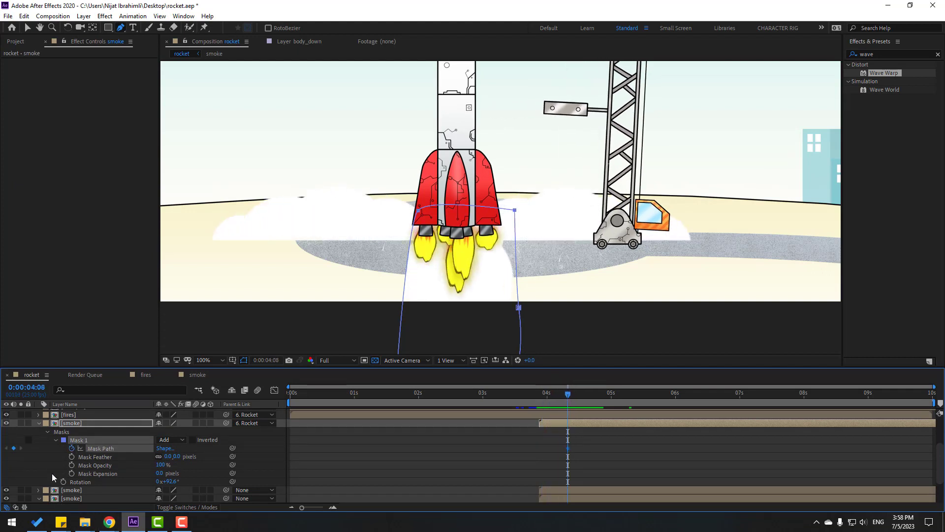
# At 0:00:04:08, pull the mask's lower points up and reshape it into a small area around the rocket's nozzles
pyautogui.click(101, 458)
pyautogui.moveTo(493, 304); pyautogui.dragTo(504, 222)
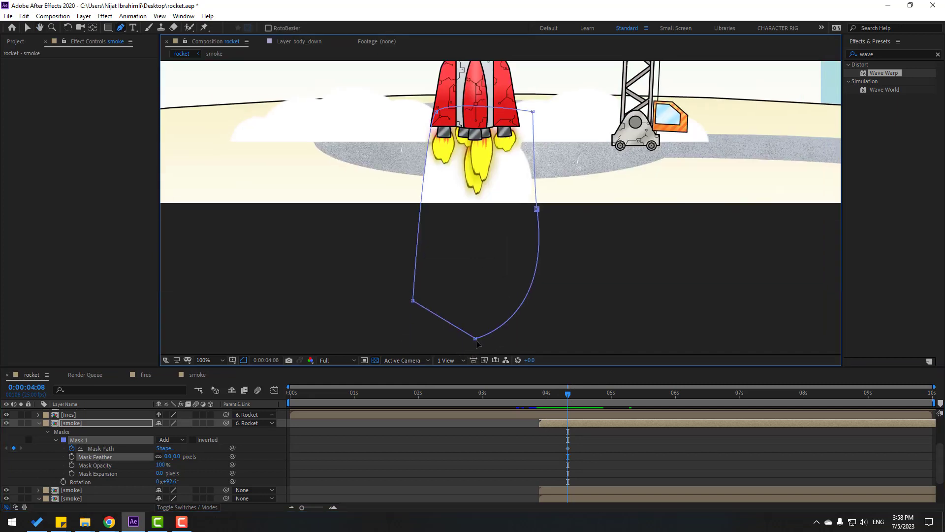
pyautogui.moveTo(476, 343); pyautogui.dragTo(483, 173)
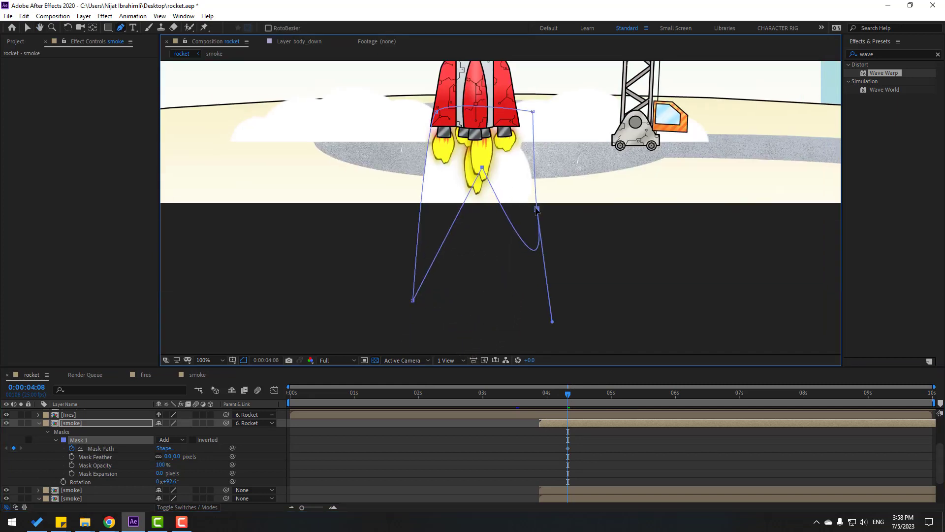
pyautogui.moveTo(537, 210); pyautogui.dragTo(541, 102)
pyautogui.moveTo(412, 301); pyautogui.dragTo(430, 152)
pyautogui.moveTo(480, 168); pyautogui.dragTo(470, 151)
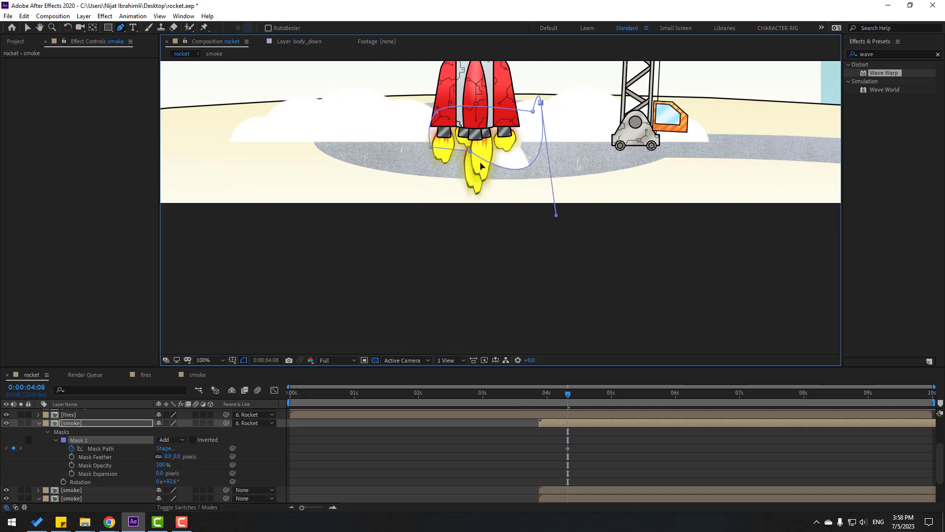
pyautogui.moveTo(555, 217); pyautogui.dragTo(525, 187)
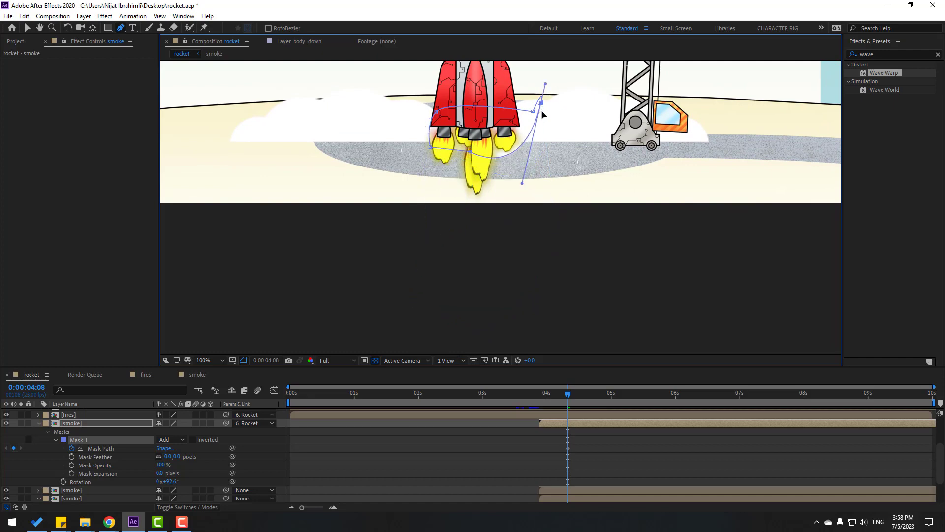
pyautogui.moveTo(541, 103)
pyautogui.mouseDown()
pyautogui.moveTo(539, 132)
pyautogui.moveTo(539, 104)
pyautogui.mouseUp()
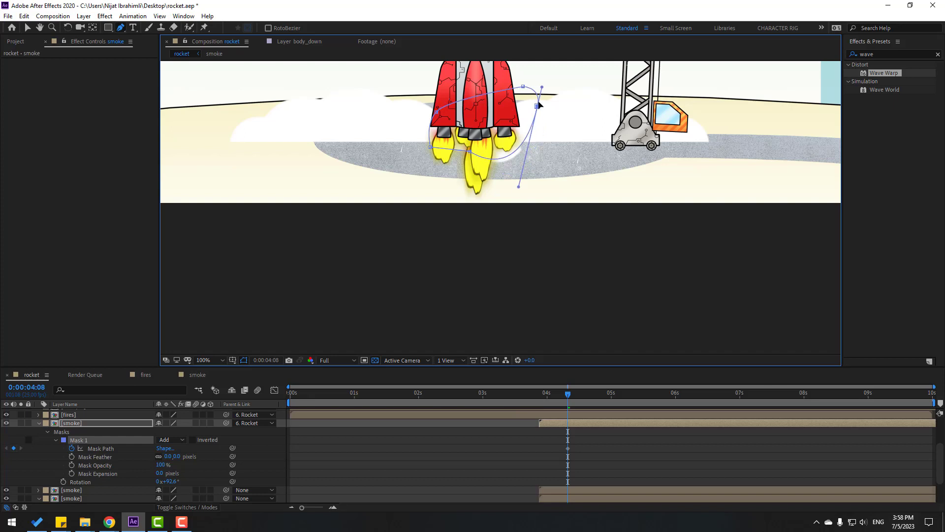
# At 0:00:04:24, extend the smoke mask downward to reveal the cloud just below the flames
pyautogui.scroll(3, 570, 263)
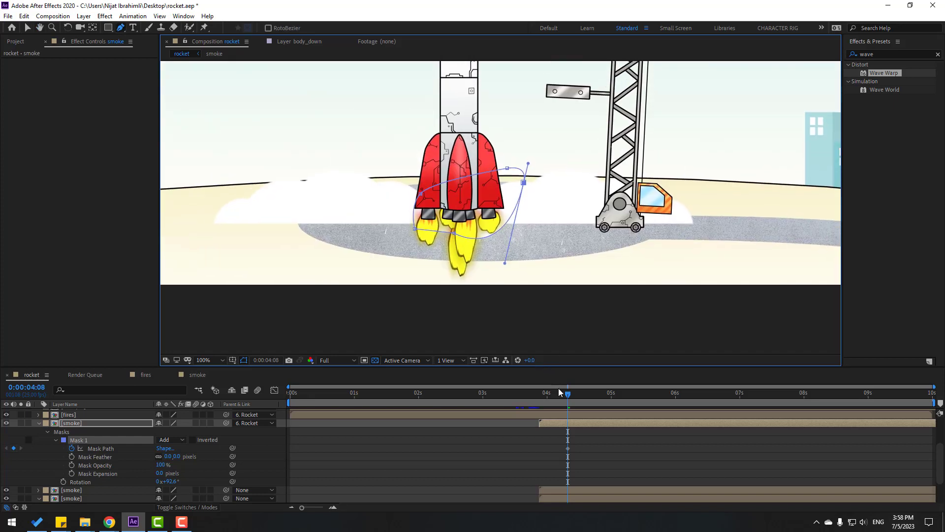
pyautogui.moveTo(559, 395); pyautogui.dragTo(605, 394)
pyautogui.moveTo(453, 159); pyautogui.dragTo(437, 222)
pyautogui.moveTo(523, 112); pyautogui.dragTo(510, 187)
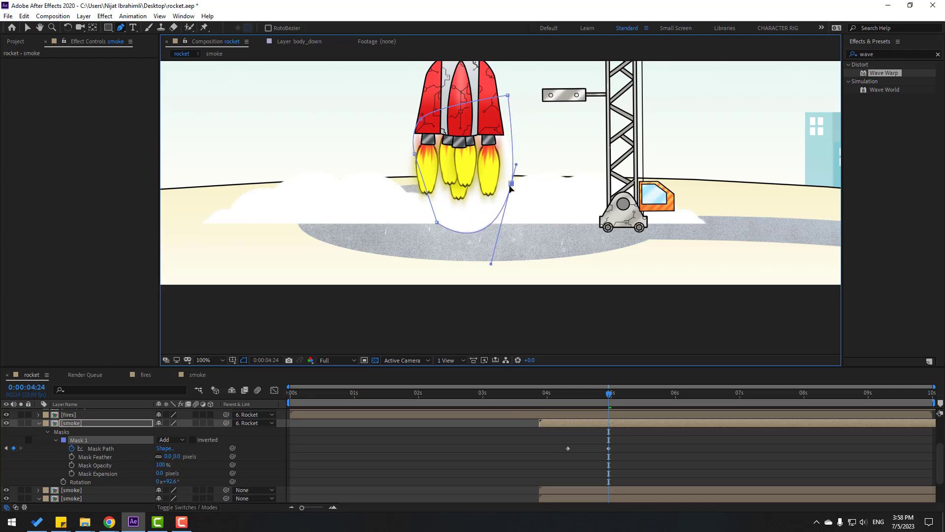
pyautogui.moveTo(438, 224); pyautogui.dragTo(422, 227)
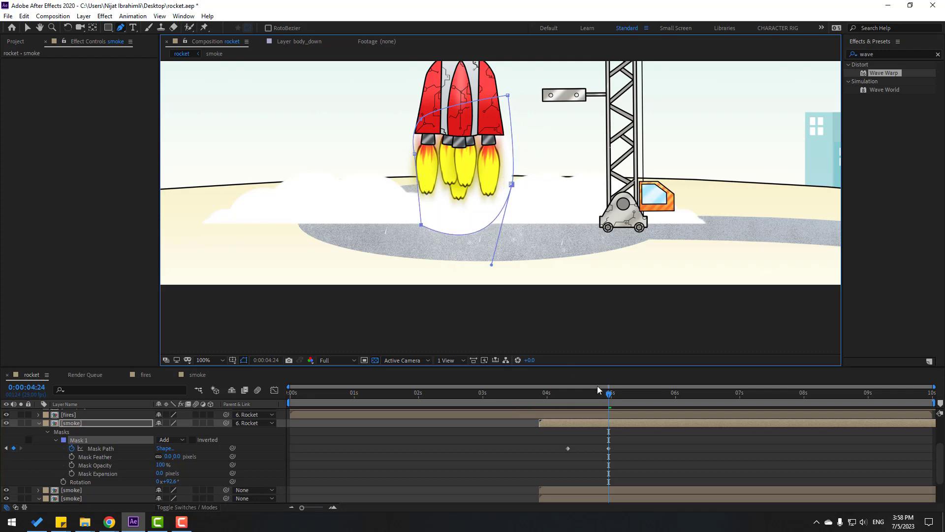
# Extend the smoke mask further down at 0:00:05:10 and again at 0:00:05:20 to uncover the whole smoke trail
pyautogui.moveTo(598, 390); pyautogui.dragTo(637, 392)
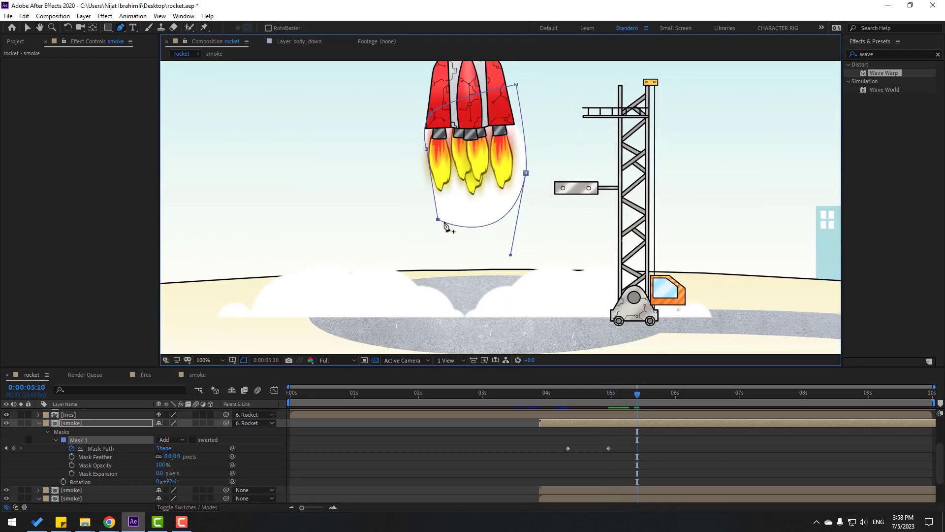
pyautogui.moveTo(438, 220); pyautogui.dragTo(427, 283)
pyautogui.moveTo(511, 255); pyautogui.dragTo(543, 339)
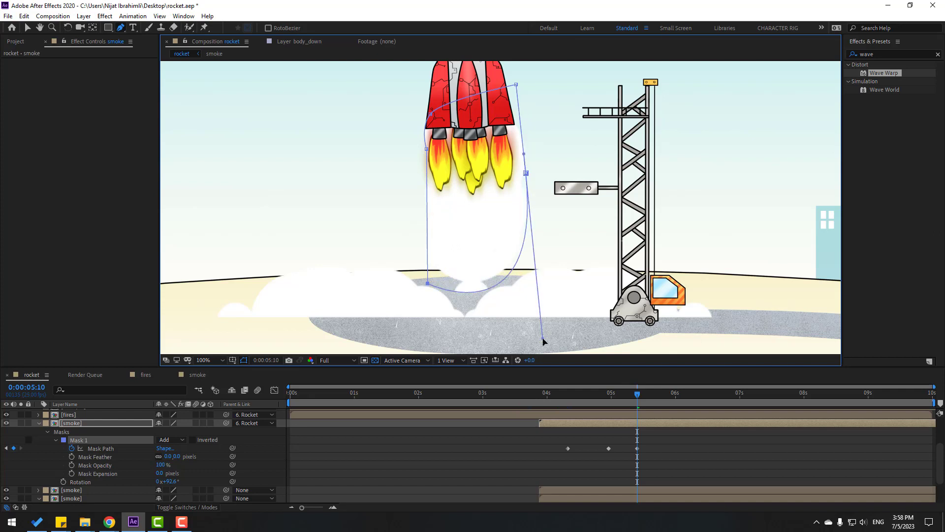
pyautogui.moveTo(526, 173); pyautogui.dragTo(536, 202)
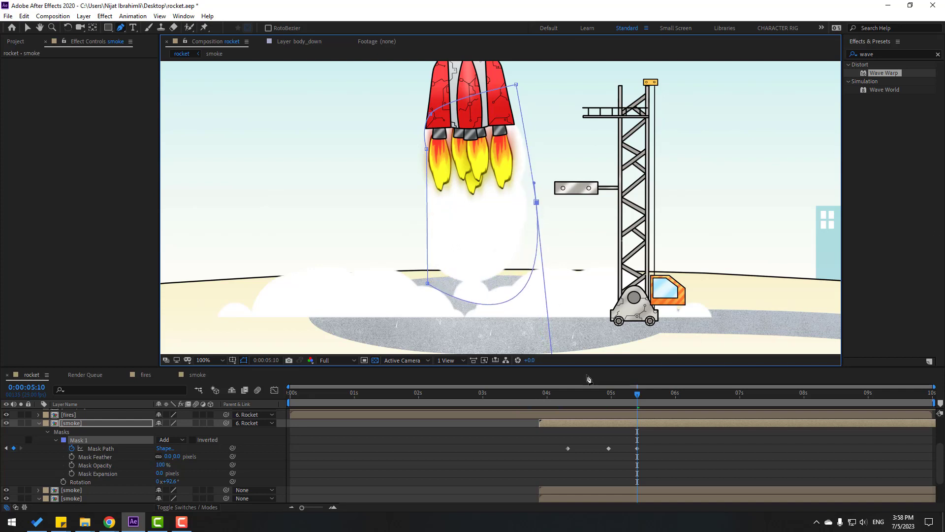
pyautogui.click(663, 394)
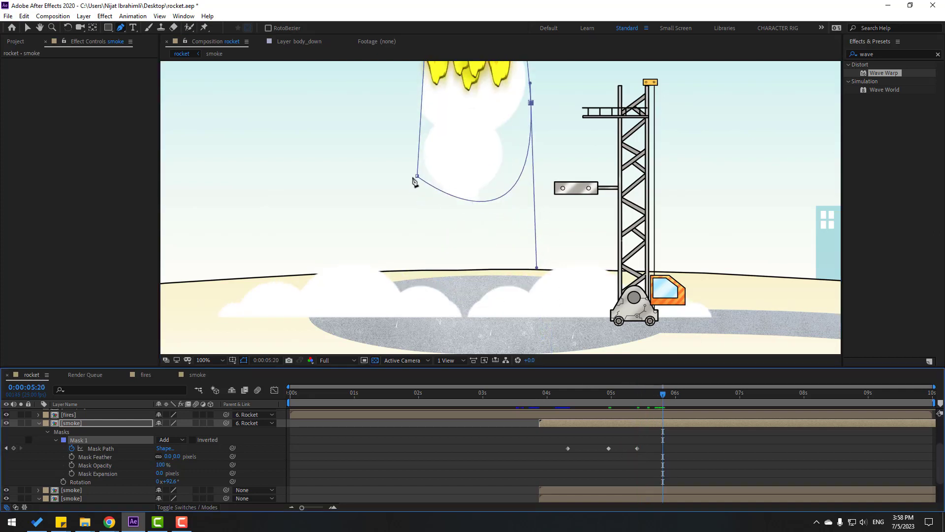
pyautogui.moveTo(416, 177); pyautogui.dragTo(412, 268)
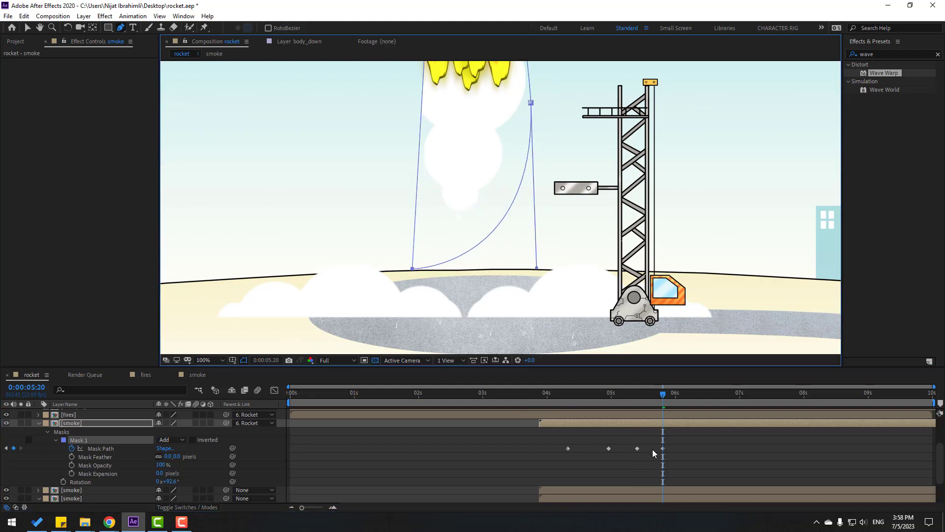
# Collapse the masked smoke layer, fit the composition up to 100% in the viewer and preview the smoke trail during lift-off
pyautogui.click(678, 393)
pyautogui.scroll(-2, 665, 268)
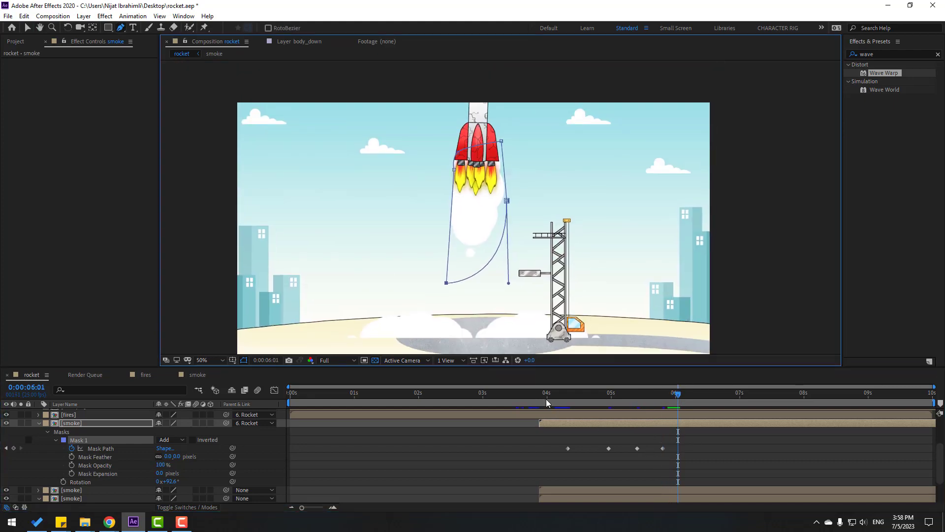
pyautogui.moveTo(546, 403); pyautogui.dragTo(648, 394)
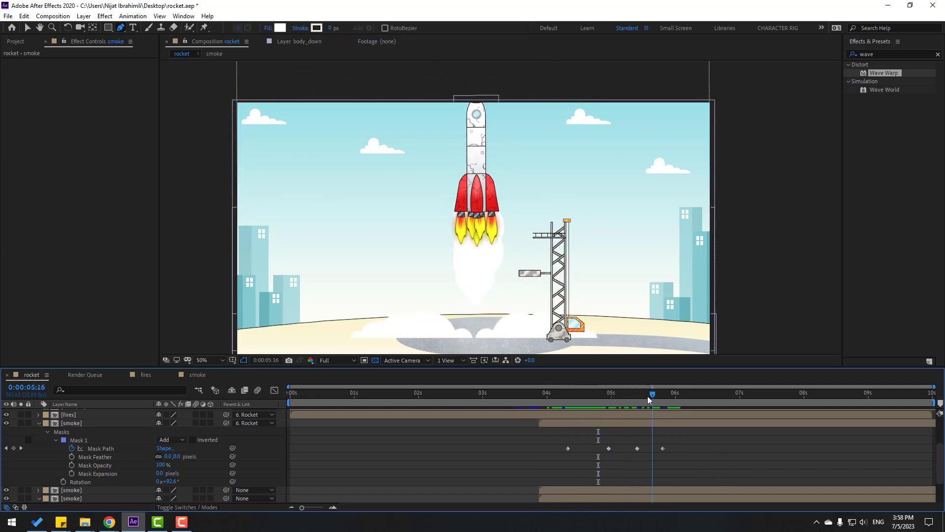
pyautogui.click(38, 422)
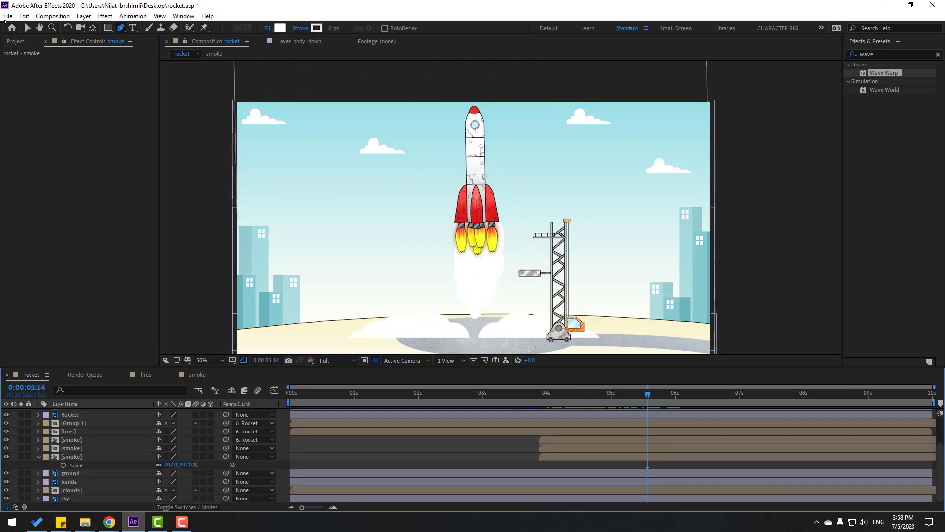
pyautogui.click(28, 28)
pyautogui.click(221, 360)
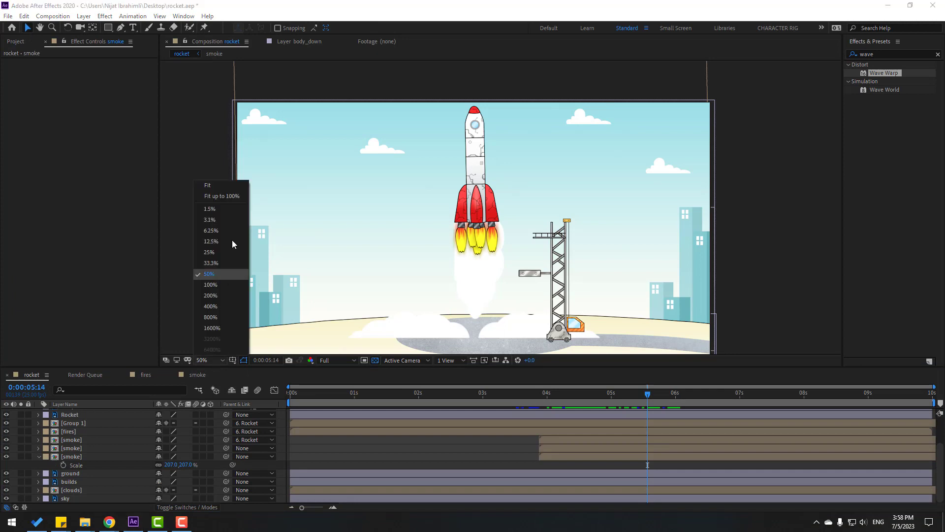
pyautogui.click(234, 196)
pyautogui.press('space')
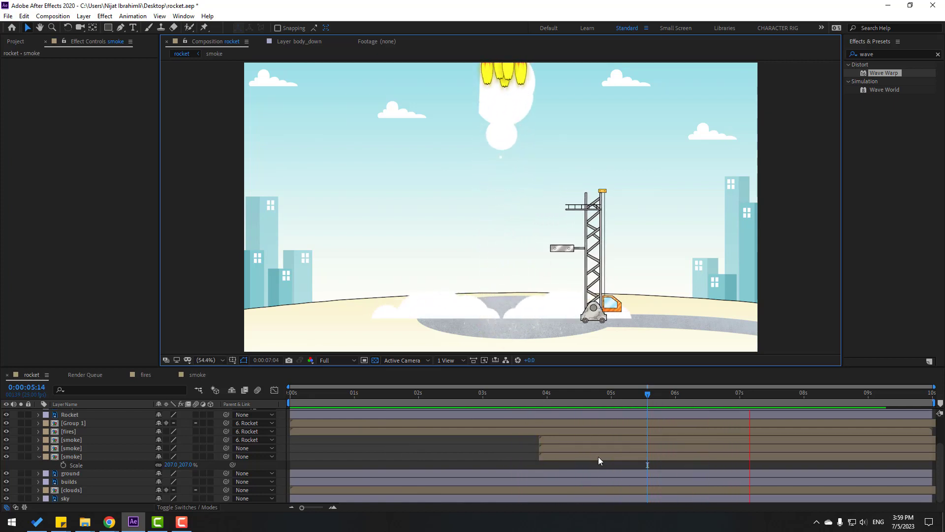
pyautogui.click(653, 397)
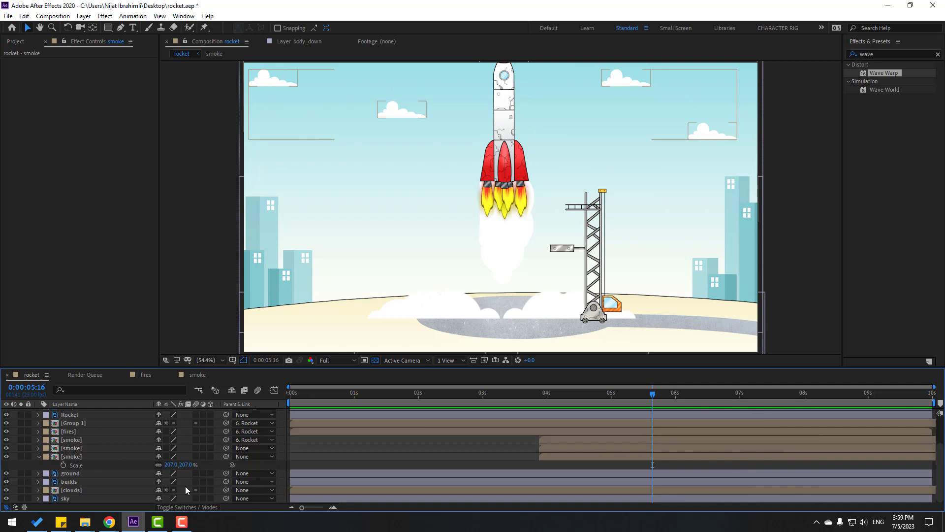
# At 0:00:07:00, set the Rocket layer's vertical Position to -417.8 and preview the longer flight out of frame
pyautogui.click(69, 415)
pyautogui.press('p')
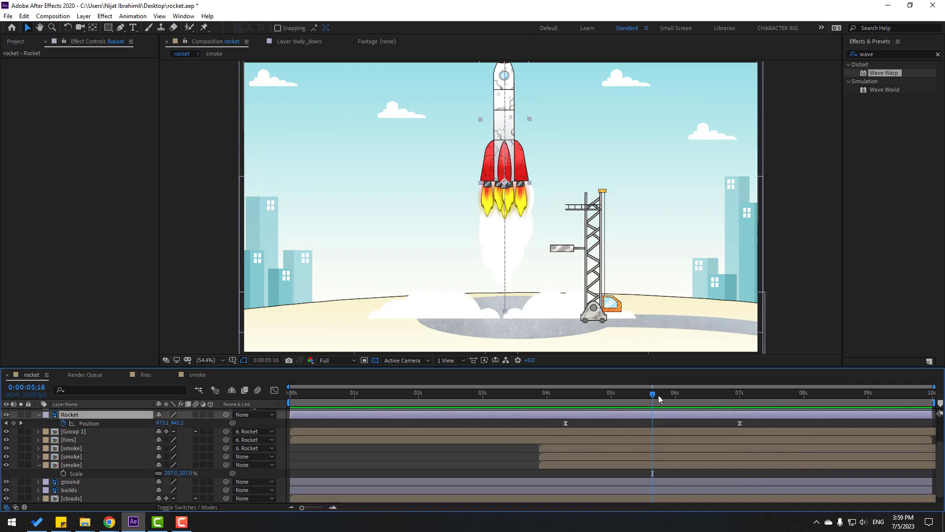
pyautogui.click(680, 393)
pyautogui.moveTo(687, 395); pyautogui.dragTo(740, 397)
pyautogui.press(',')
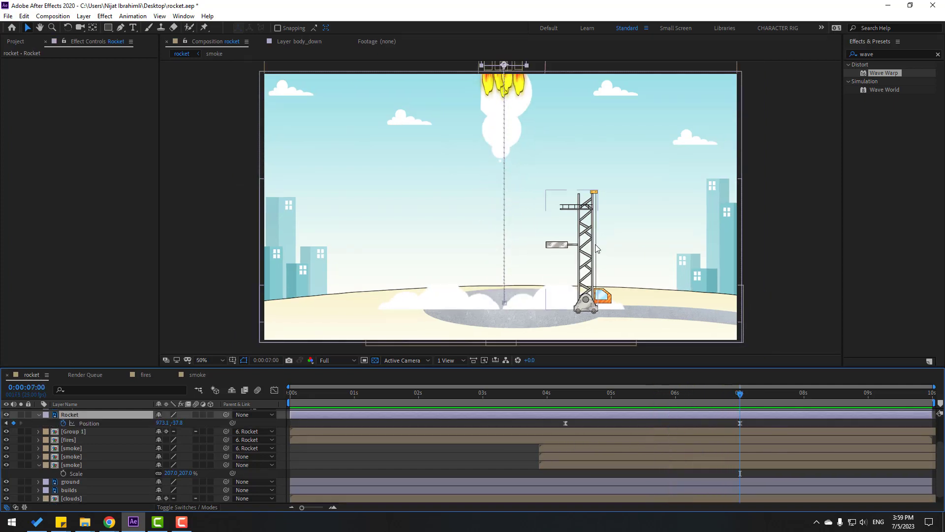
pyautogui.moveTo(180, 427); pyautogui.dragTo(98, 427)
pyautogui.click(517, 457)
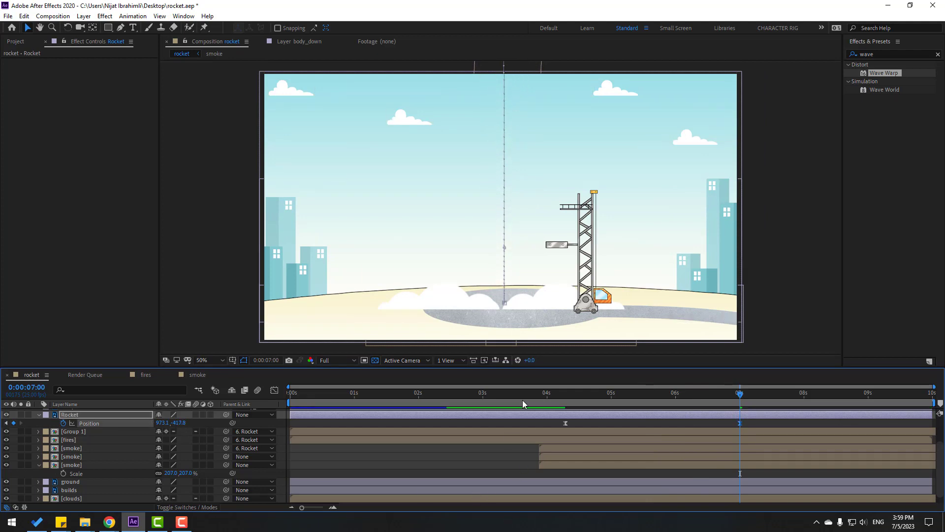
pyautogui.press('space')
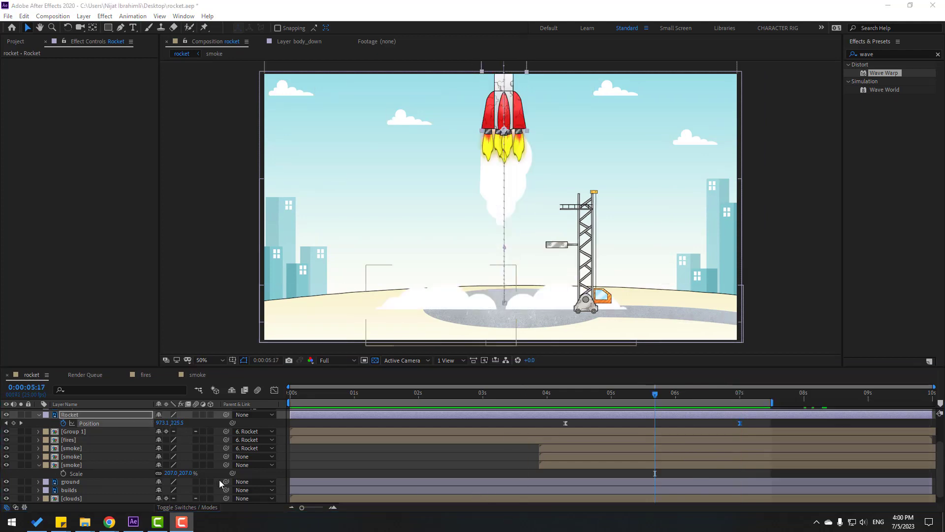
# Set 100% Opacity keyframes at 0:00:05:14 on the two ground smoke layers
pyautogui.click(74, 464)
pyautogui.keyDown('shift'); pyautogui.click(72, 456); pyautogui.keyUp('shift')
pyautogui.click(598, 394)
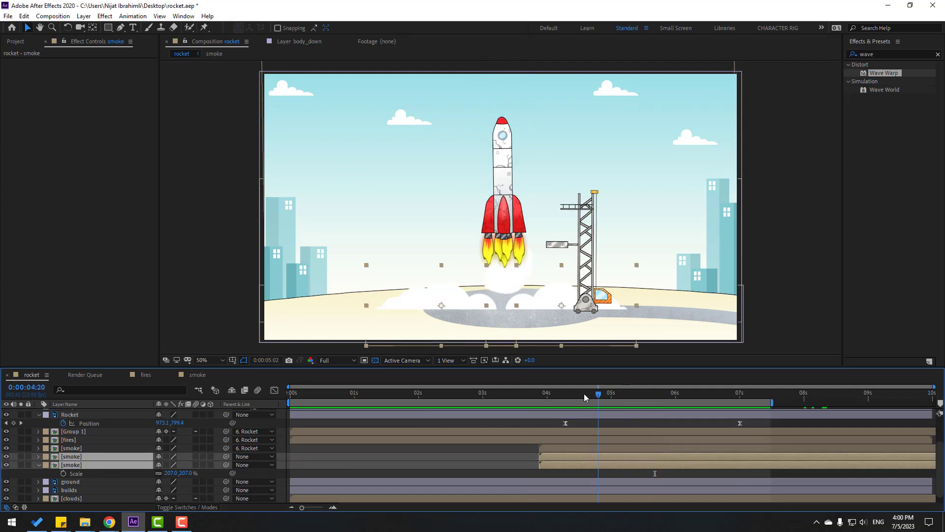
pyautogui.moveTo(584, 394); pyautogui.dragTo(647, 395)
pyautogui.press('t')
pyautogui.click(63, 465)
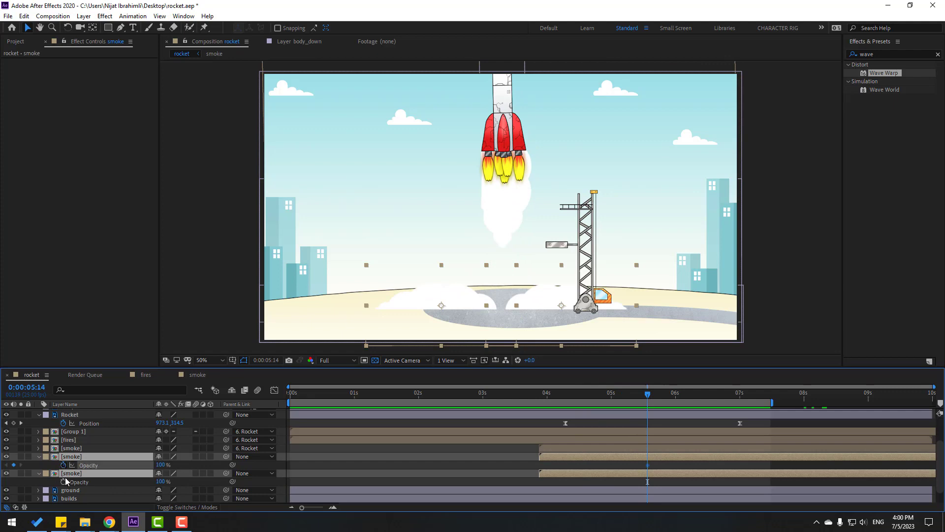
pyautogui.click(63, 481)
# Set the Opacity of both ground smoke layers to 0% at 0:00:06:11 and preview the fade-out
pyautogui.click(702, 397)
pyautogui.moveTo(702, 396); pyautogui.dragTo(703, 396)
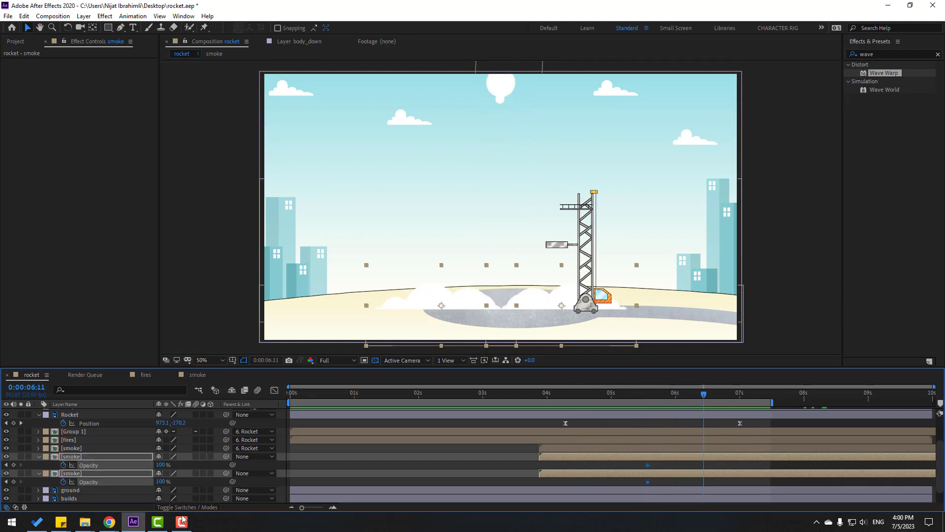
pyautogui.moveTo(160, 471); pyautogui.dragTo(117, 479)
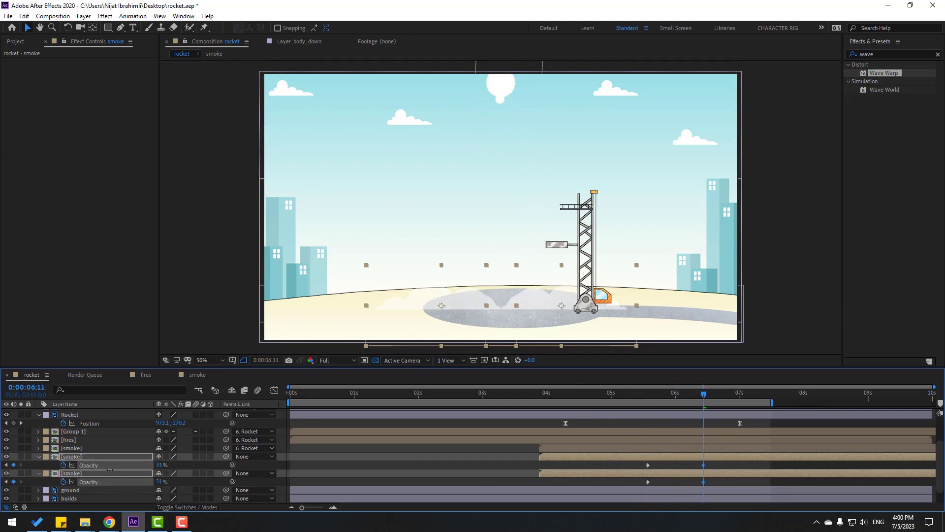
pyautogui.click(627, 394)
pyautogui.press('space')
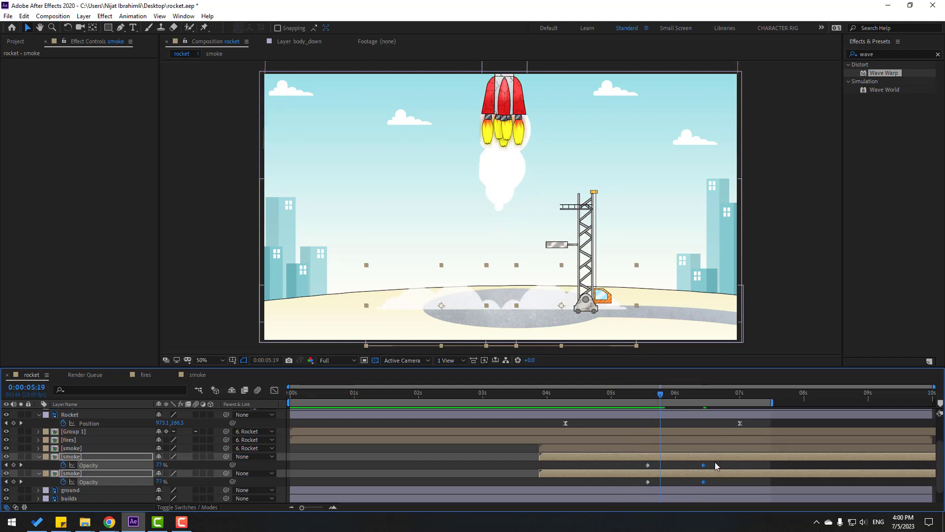
# Shift both ground smokes' Opacity keyframes earlier, starting the fade at 0:00:05:06 and ending it at about 0:00:06:03
pyautogui.moveTo(645, 481); pyautogui.dragTo(625, 482)
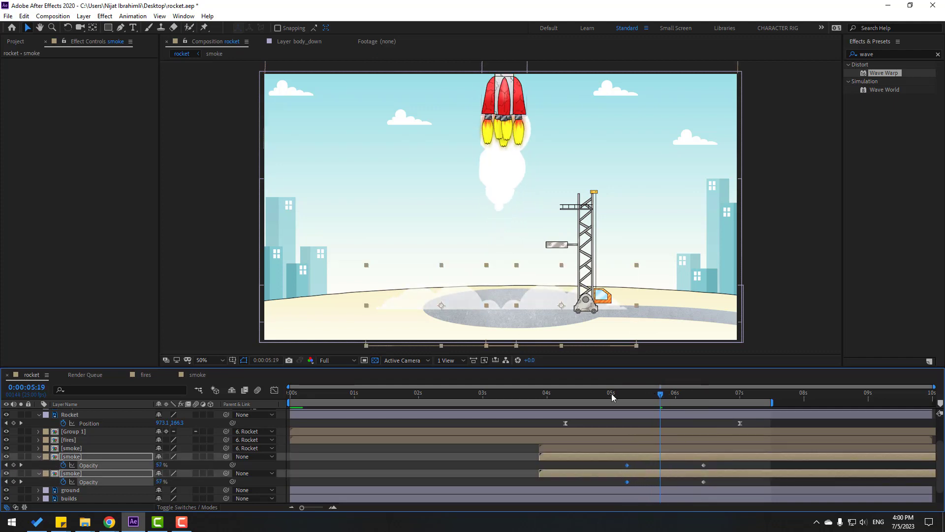
pyautogui.click(627, 393)
pyautogui.moveTo(699, 484); pyautogui.dragTo(691, 483)
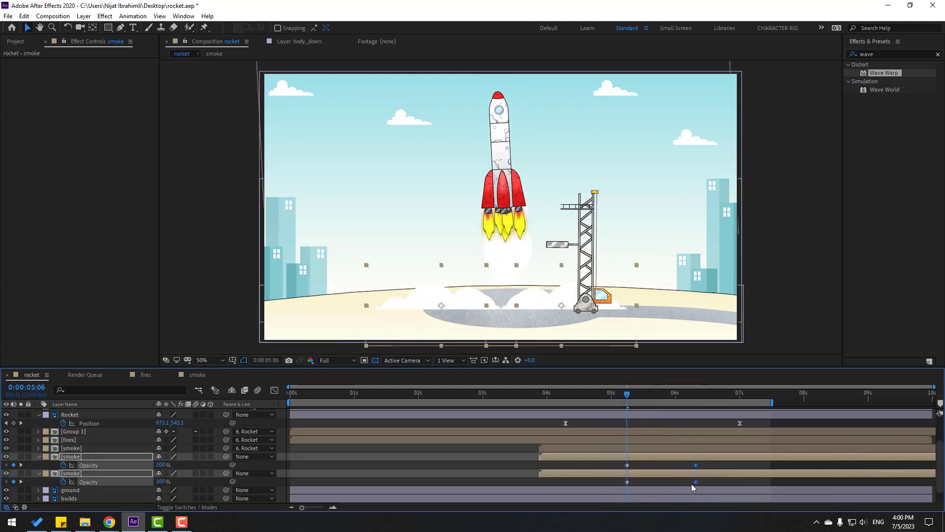
pyautogui.moveTo(625, 392)
pyautogui.mouseDown()
pyautogui.moveTo(686, 394)
pyautogui.moveTo(627, 404)
pyautogui.mouseUp()
pyautogui.click(551, 465)
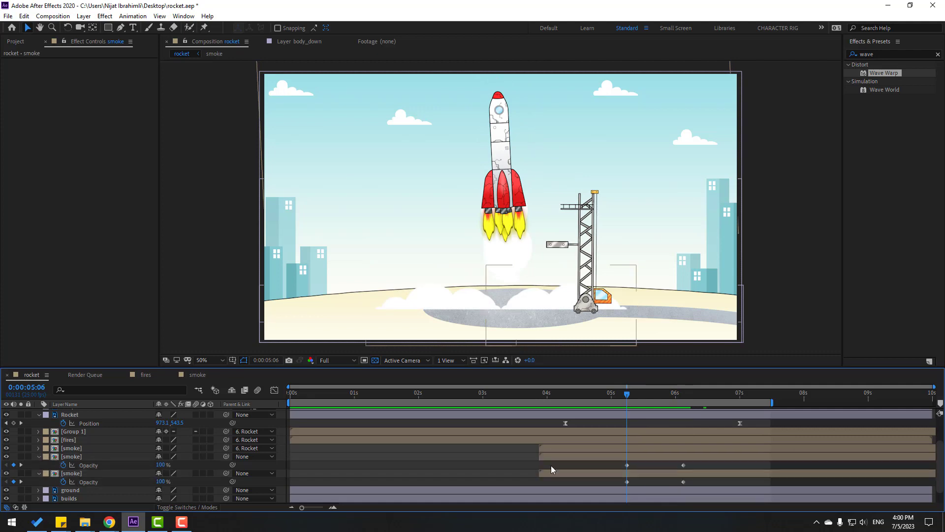
# Keyframe the right ground smoke's Scale at 0:00:05:06 and set only its vertical scale to 0% at 0:00:05:19
pyautogui.click(72, 458)
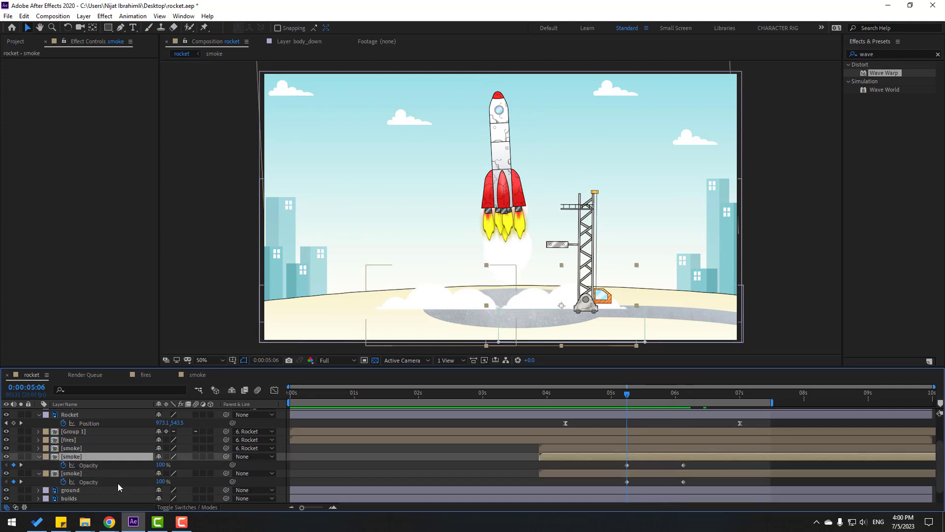
pyautogui.hotkey('shift', 's')
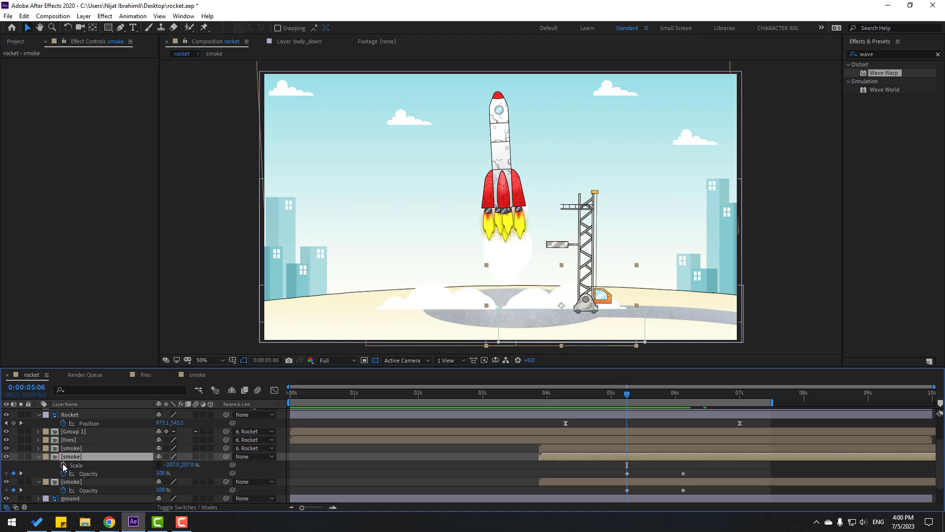
pyautogui.click(63, 464)
pyautogui.moveTo(648, 395)
pyautogui.mouseDown()
pyautogui.moveTo(673, 392)
pyautogui.moveTo(661, 393)
pyautogui.mouseUp()
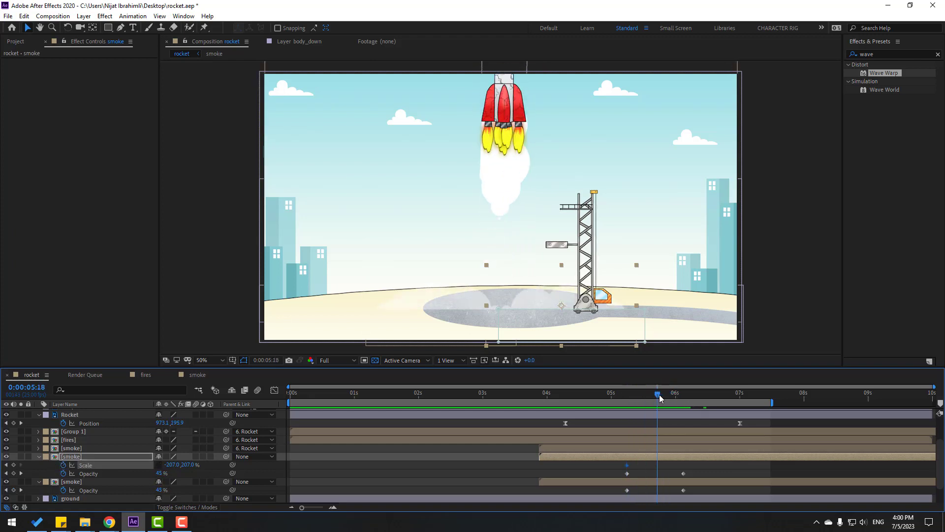
pyautogui.moveTo(186, 465); pyautogui.dragTo(140, 469)
pyautogui.click(182, 467)
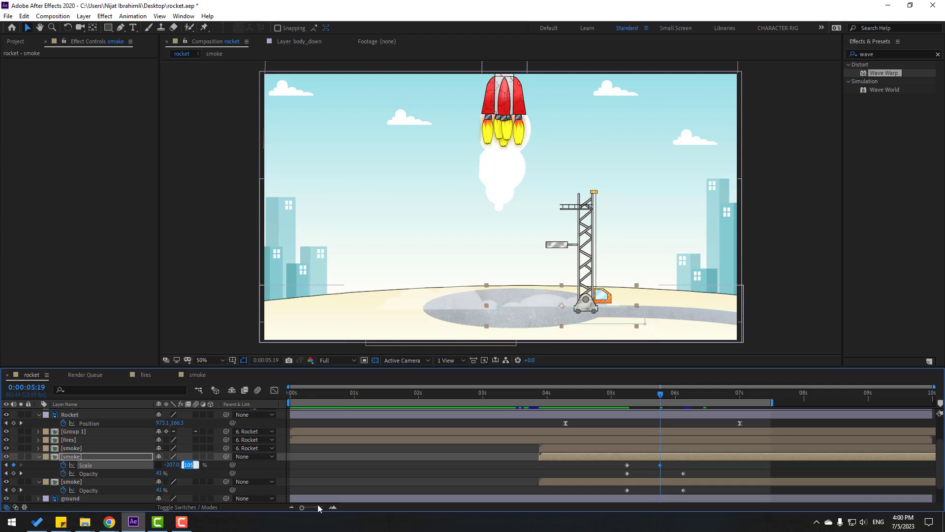
pyautogui.write('0')
pyautogui.press('Return')
# Move the right ground smoke's anchor point slightly down to the cloud's base and check how it flattens
pyautogui.moveTo(627, 397)
pyautogui.mouseDown()
pyautogui.moveTo(662, 398)
pyautogui.moveTo(621, 400)
pyautogui.mouseUp()
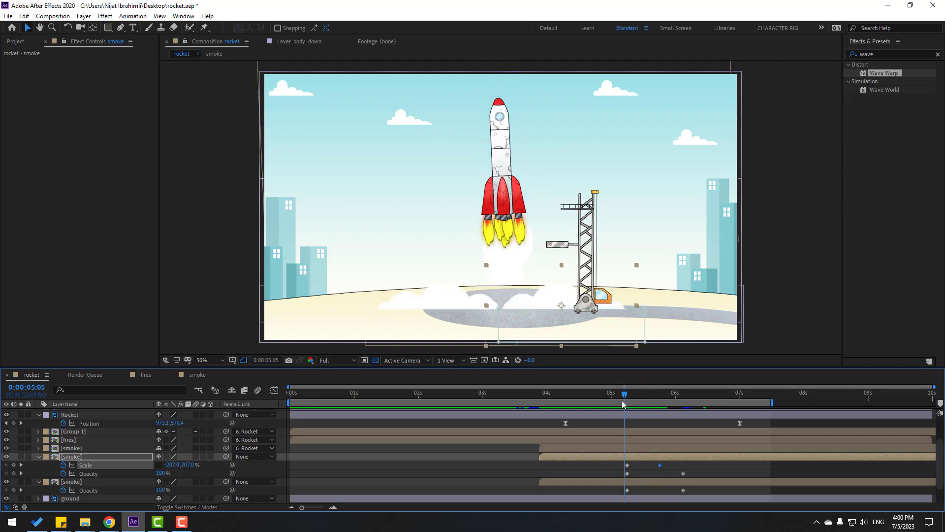
pyautogui.click(91, 27)
pyautogui.press('space')
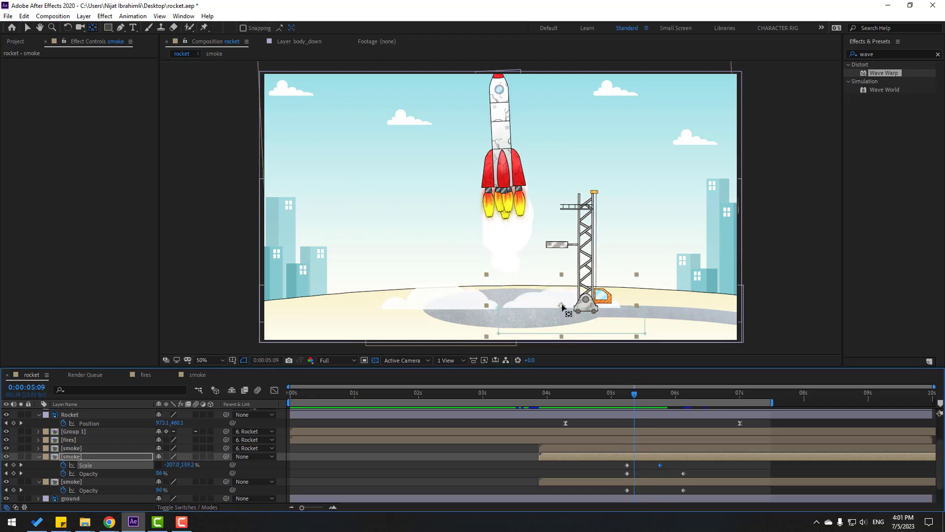
pyautogui.moveTo(561, 305); pyautogui.dragTo(561, 307)
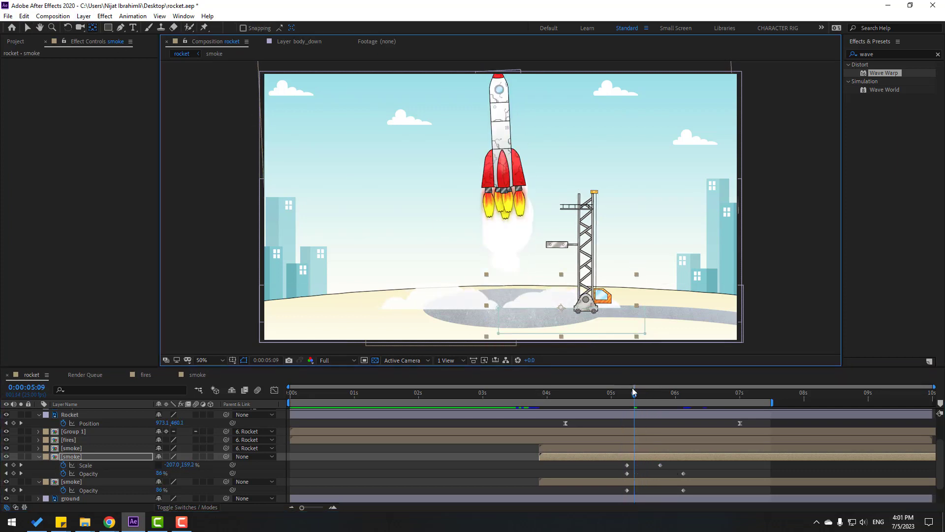
pyautogui.moveTo(633, 389); pyautogui.dragTo(655, 388)
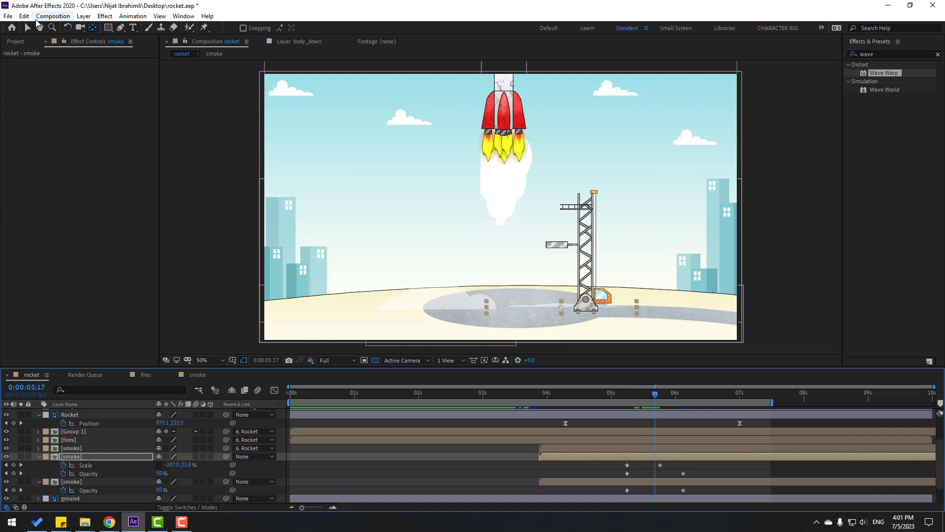
# Keyframe the left ground smoke's Scale at 0:00:05:06 and reduce only its vertical scale to 73% at 0:00:05:17
pyautogui.click(75, 483)
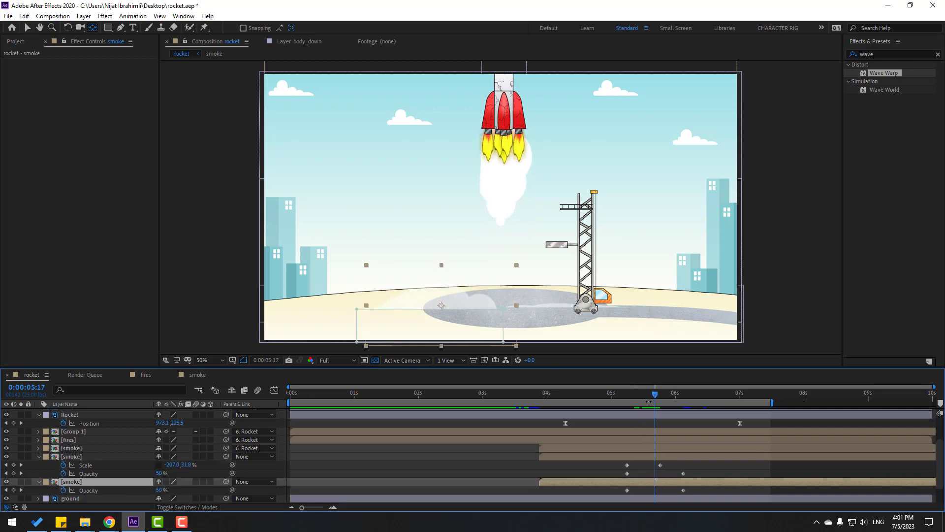
pyautogui.moveTo(646, 394); pyautogui.dragTo(626, 397)
pyautogui.scroll(-1, 499, 435)
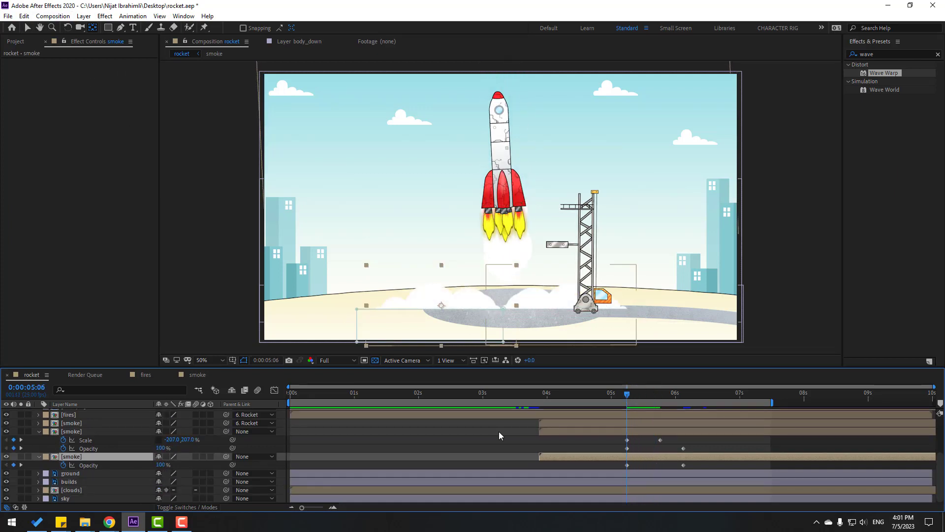
pyautogui.hotkey('shift', 's')
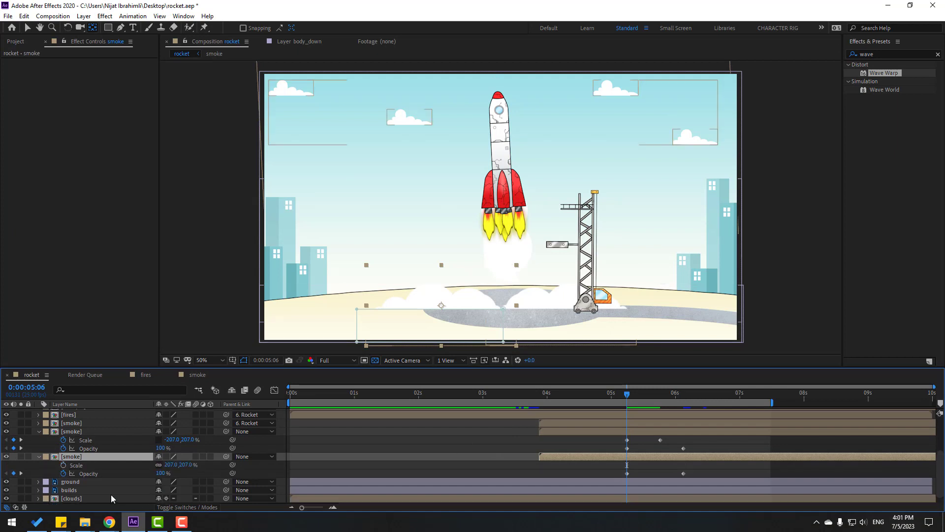
pyautogui.click(64, 465)
pyautogui.press('space')
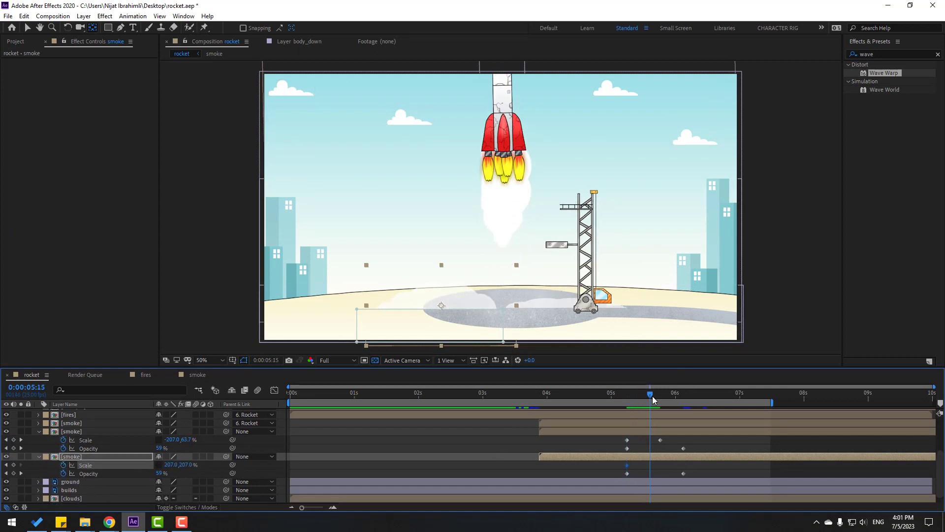
pyautogui.moveTo(178, 466); pyautogui.dragTo(133, 468)
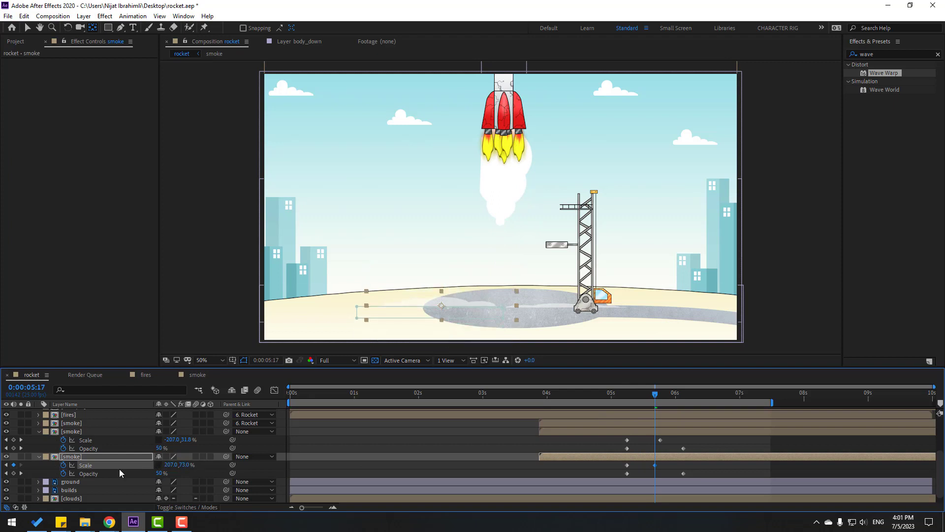
# Move the left ground smoke's anchor point slightly down to the cloud's base, check the flattening and deselect the layer
pyautogui.press('space')
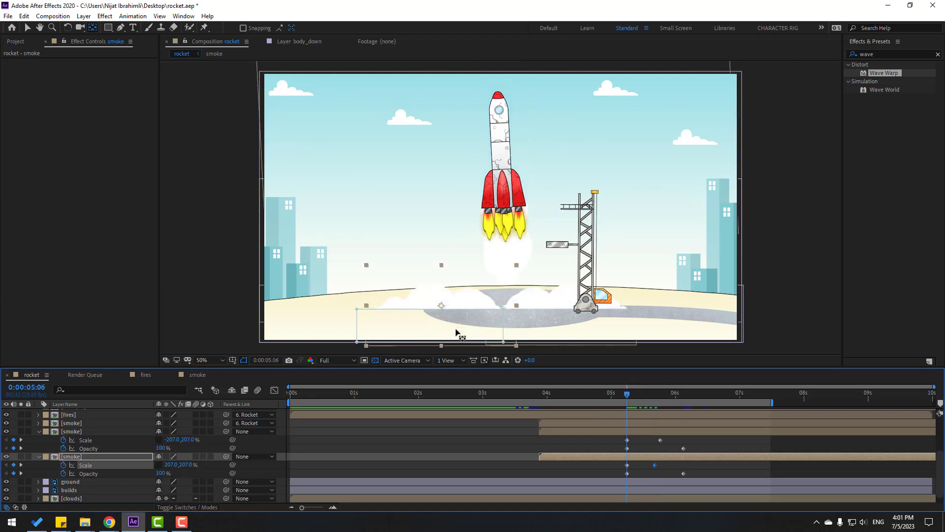
pyautogui.moveTo(442, 308); pyautogui.dragTo(442, 311)
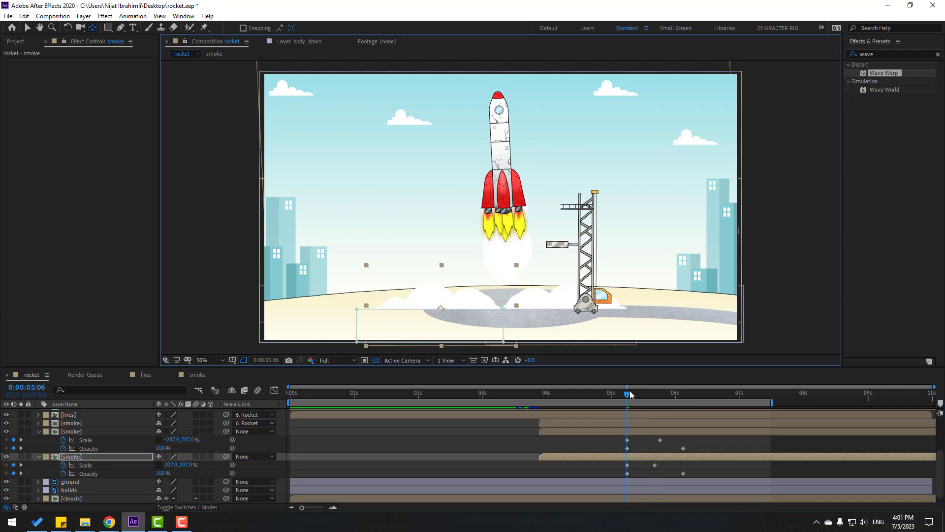
pyautogui.moveTo(630, 393); pyautogui.dragTo(690, 393)
pyautogui.press('v')
pyautogui.click(731, 440)
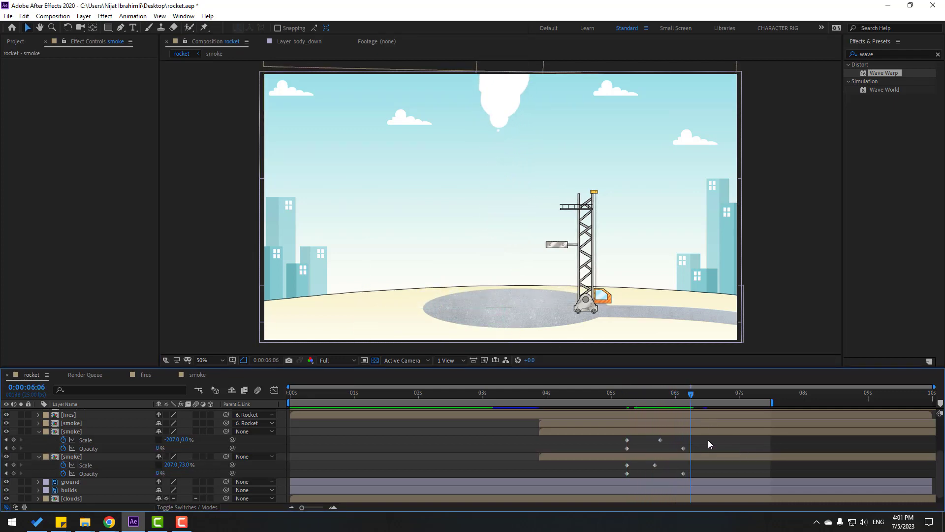
# Fit the composition up to 100% in the viewer and collapse the properties of both ground smoke layers
pyautogui.click(213, 355)
pyautogui.click(224, 197)
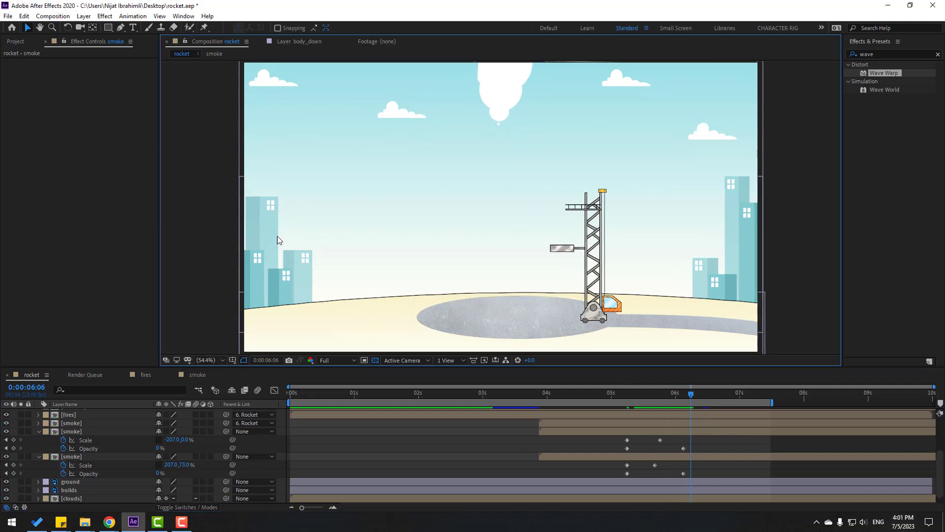
pyautogui.click(39, 431)
pyautogui.click(39, 439)
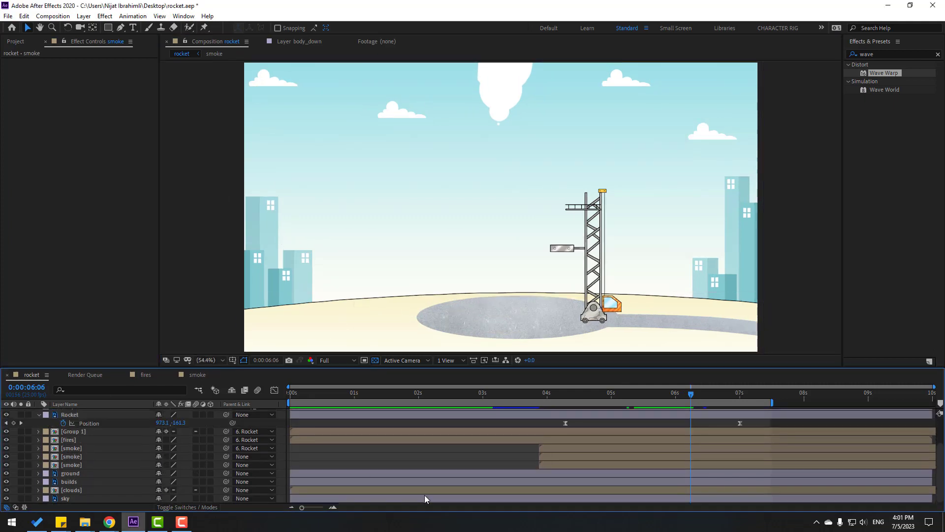